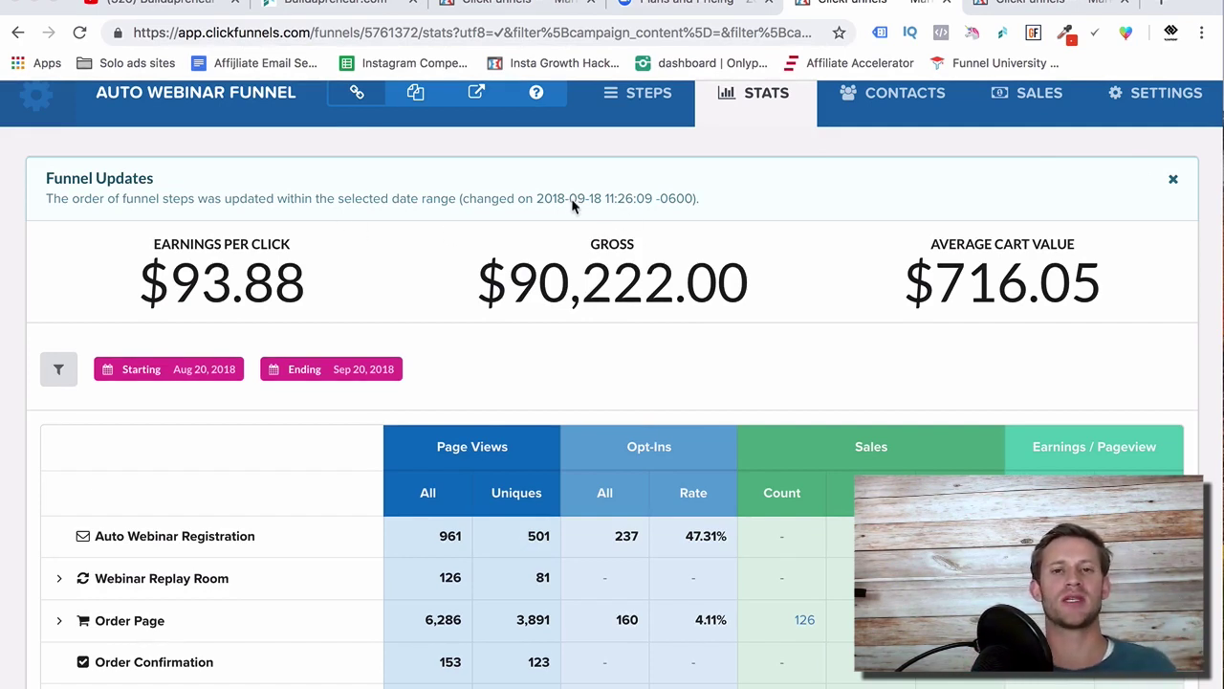
Step: Switch from the Auto Webinar Funnel stats to the Live Webinar Funnel and review its list of funnel steps
{"action": "scroll", "coordinate": [574, 204], "scroll_direction": "up", "scroll_amount": 2}
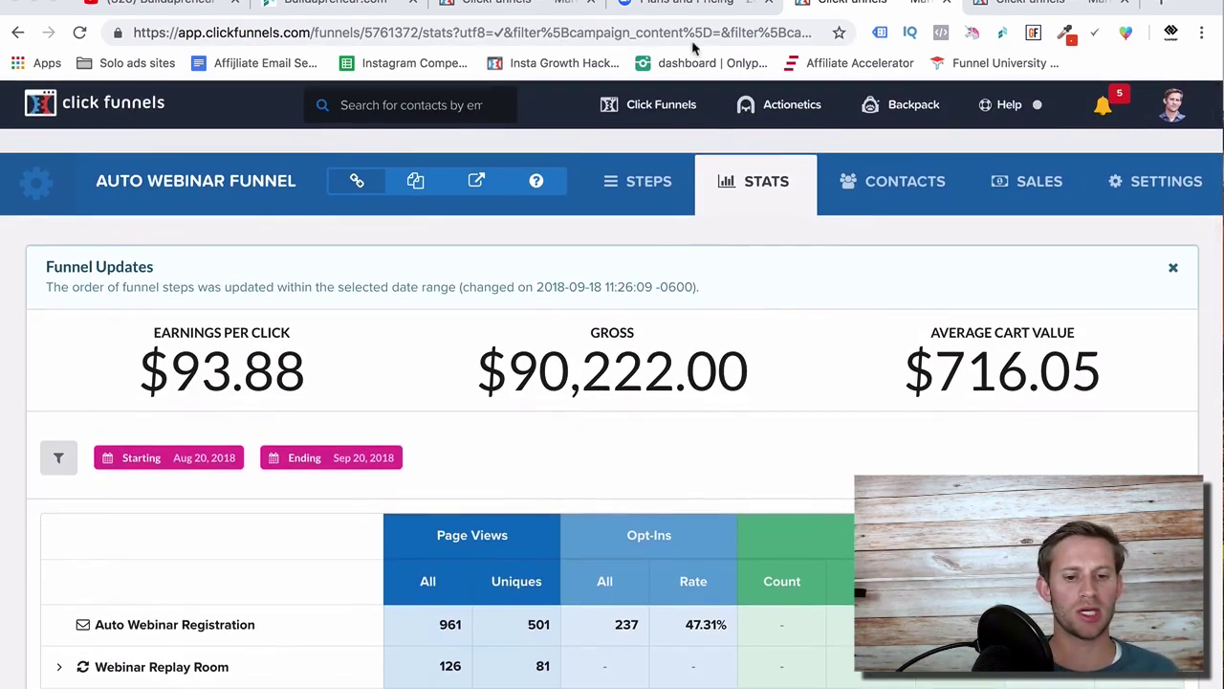
{"action": "left_click", "coordinate": [507, 3]}
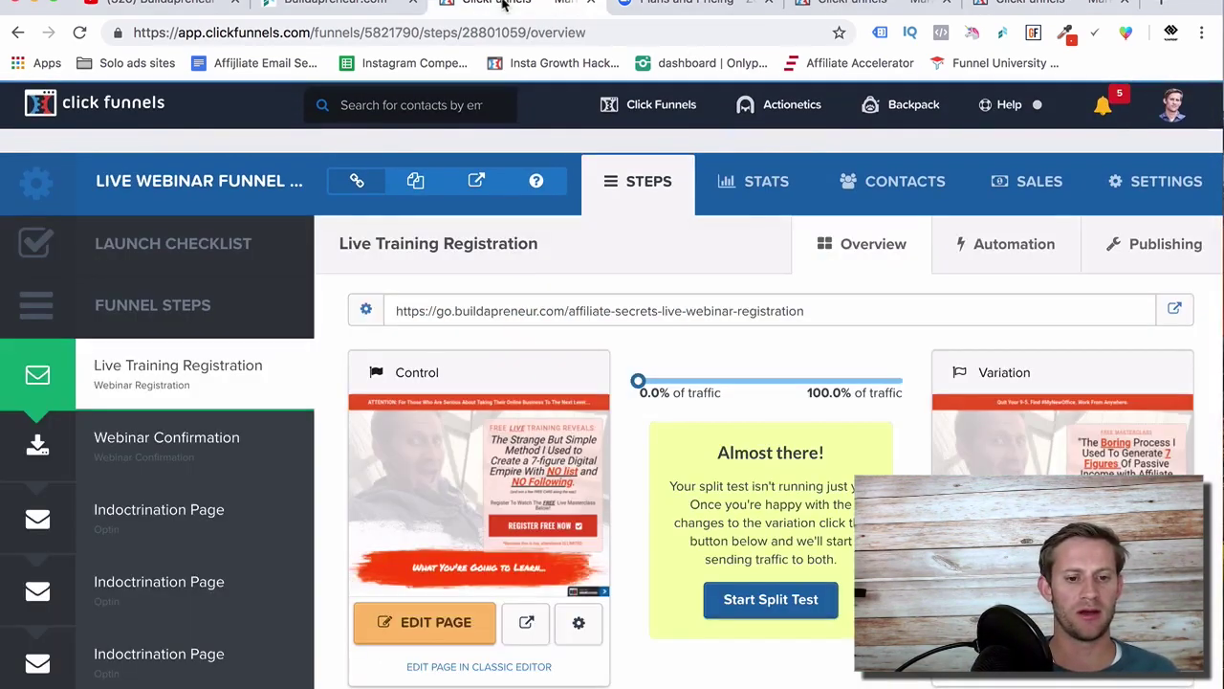
{"action": "left_click", "coordinate": [850, 3]}
{"action": "left_click", "coordinate": [507, 4]}
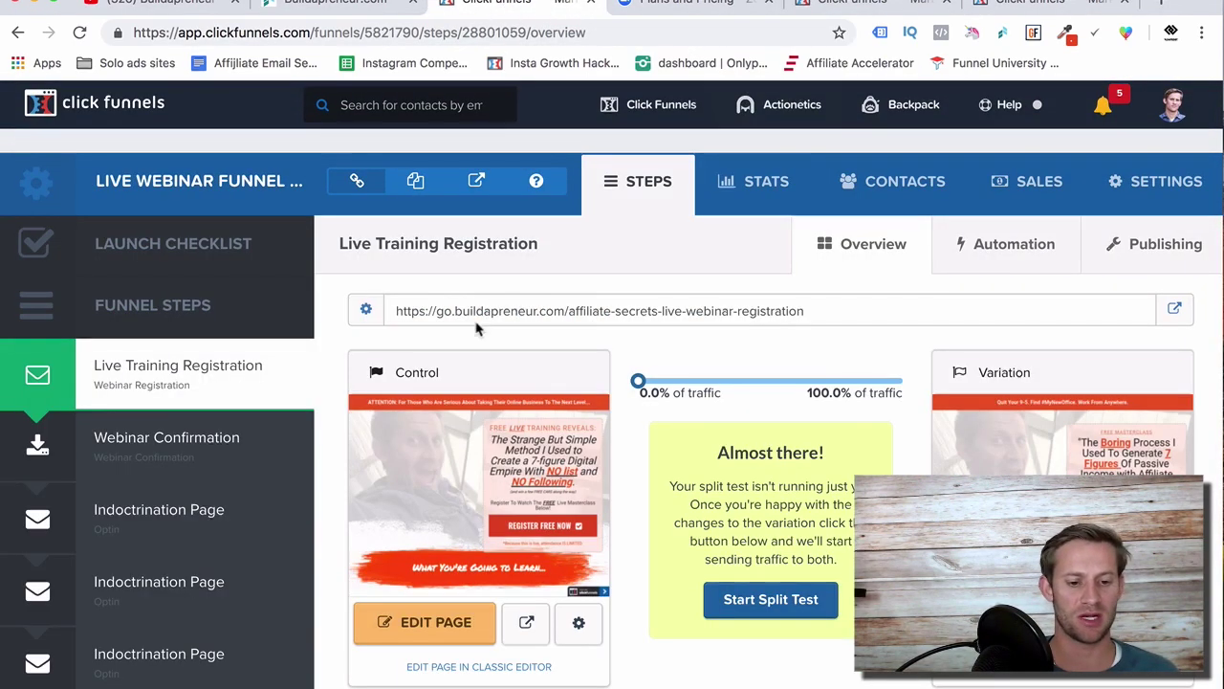
{"action": "scroll", "coordinate": [356, 476], "scroll_direction": "down", "scroll_amount": 2}
{"action": "scroll", "coordinate": [353, 475], "scroll_direction": "down", "scroll_amount": 3}
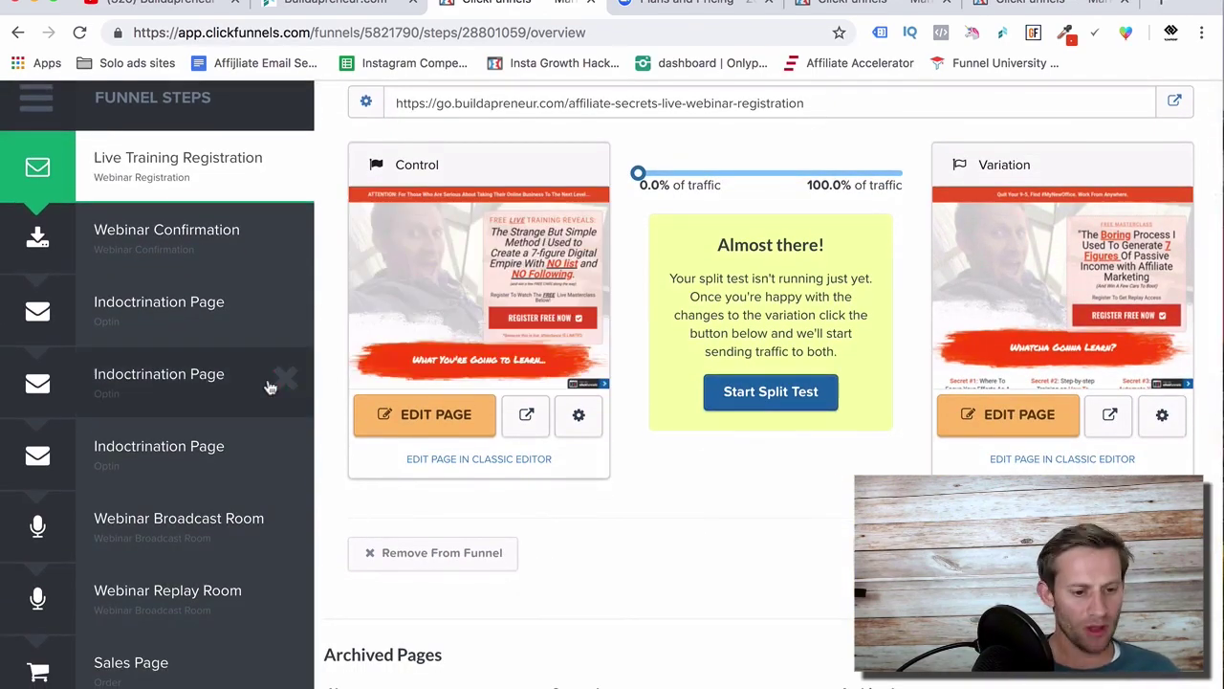
{"action": "scroll", "coordinate": [273, 382], "scroll_direction": "down", "scroll_amount": 5}
{"action": "scroll", "coordinate": [270, 387], "scroll_direction": "up", "scroll_amount": 10}
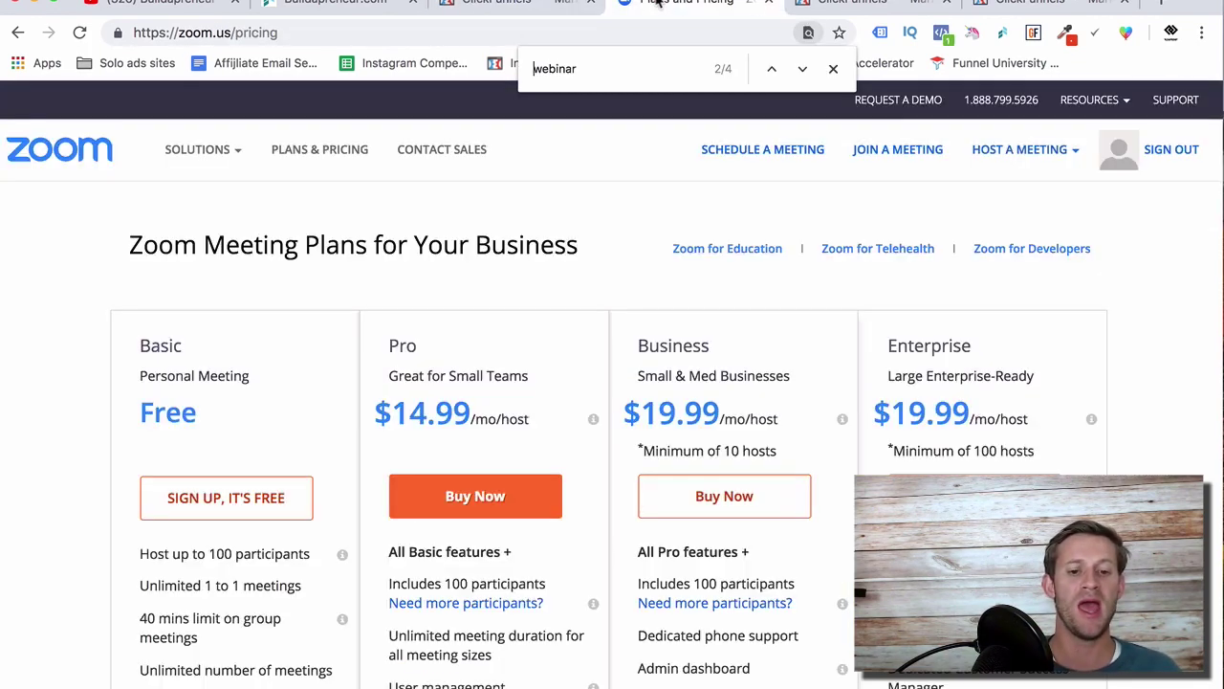
Step: Switch to the Zoom pricing page and examine the Video Webinar plan in the Webinars & Events section
{"action": "left_click", "coordinate": [656, 3]}
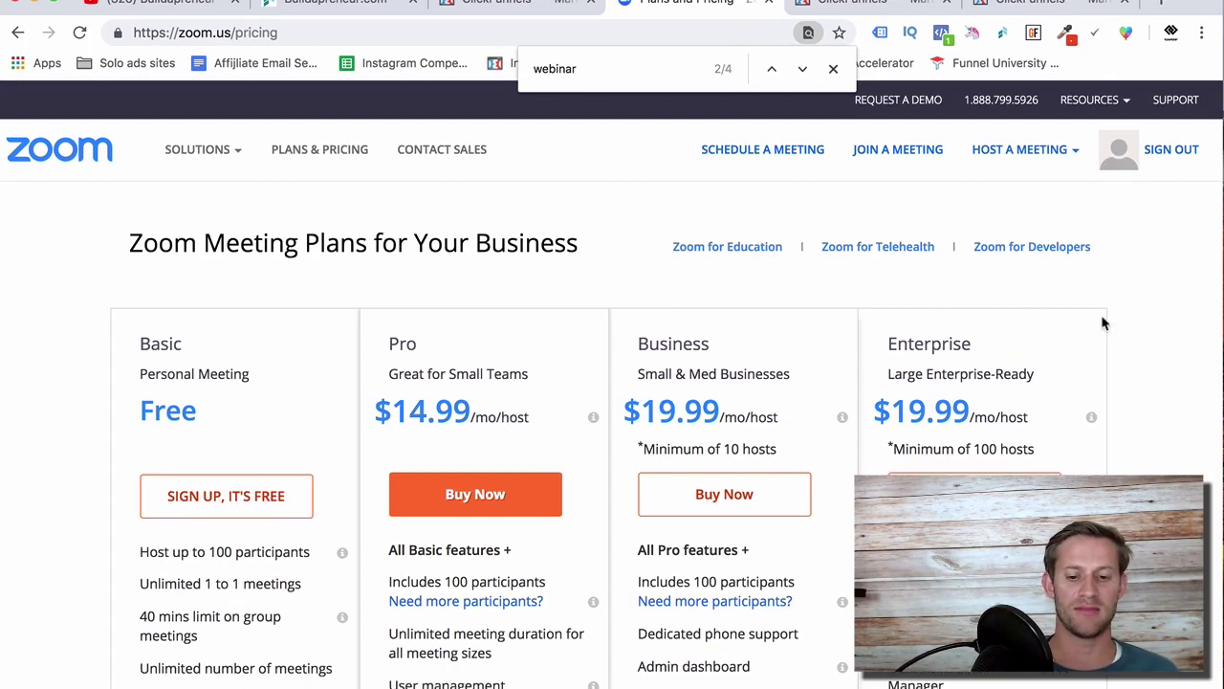
{"action": "scroll", "coordinate": [1100, 322], "scroll_direction": "down", "scroll_amount": 15}
{"action": "scroll", "coordinate": [884, 470], "scroll_direction": "down", "scroll_amount": 3}
{"action": "scroll", "coordinate": [884, 471], "scroll_direction": "up", "scroll_amount": 3}
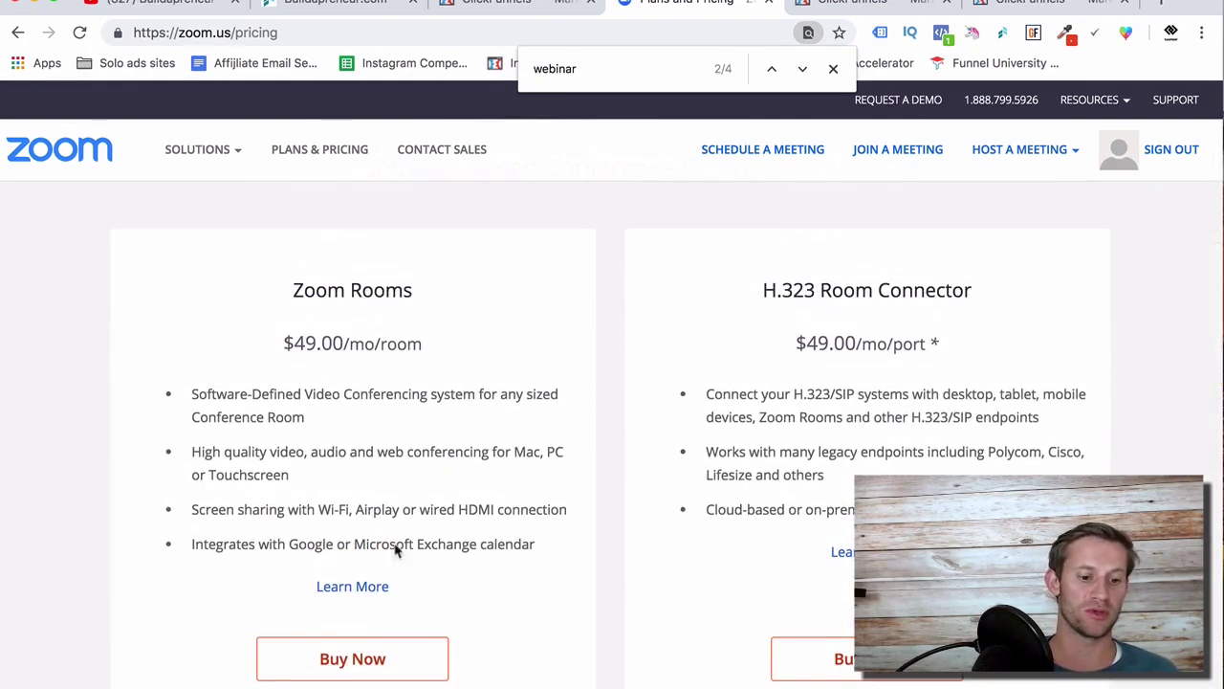
{"action": "scroll", "coordinate": [593, 465], "scroll_direction": "down", "scroll_amount": 10}
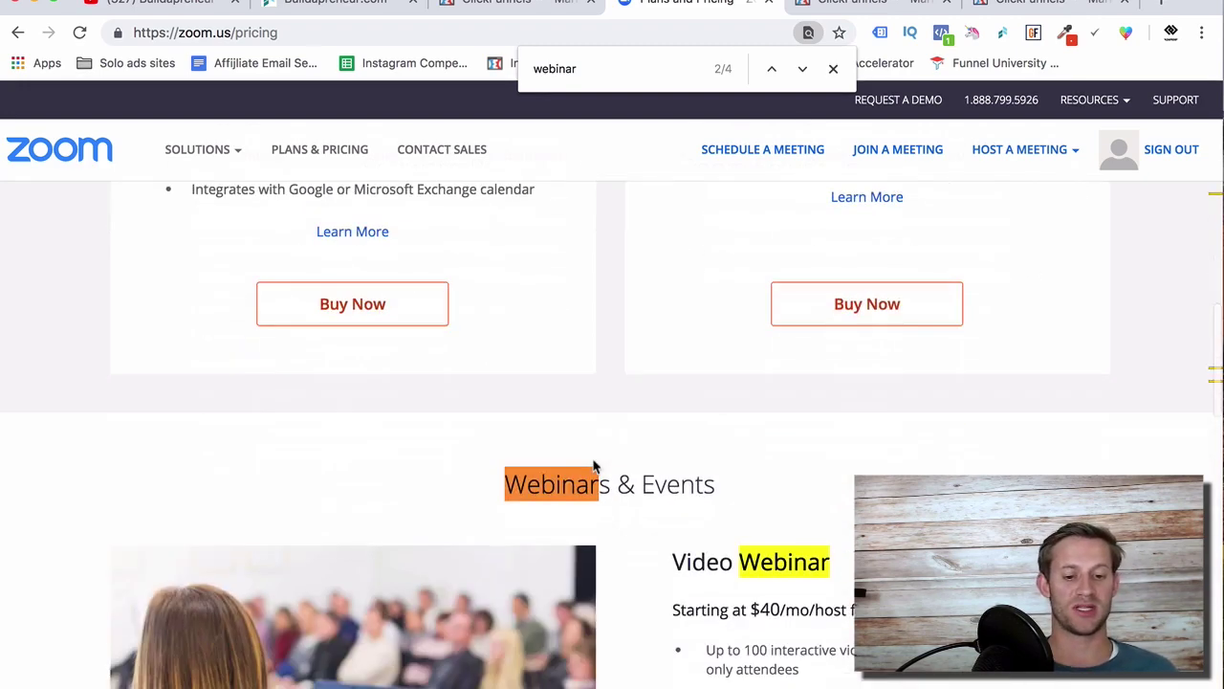
{"action": "scroll", "coordinate": [824, 468], "scroll_direction": "up", "scroll_amount": 3}
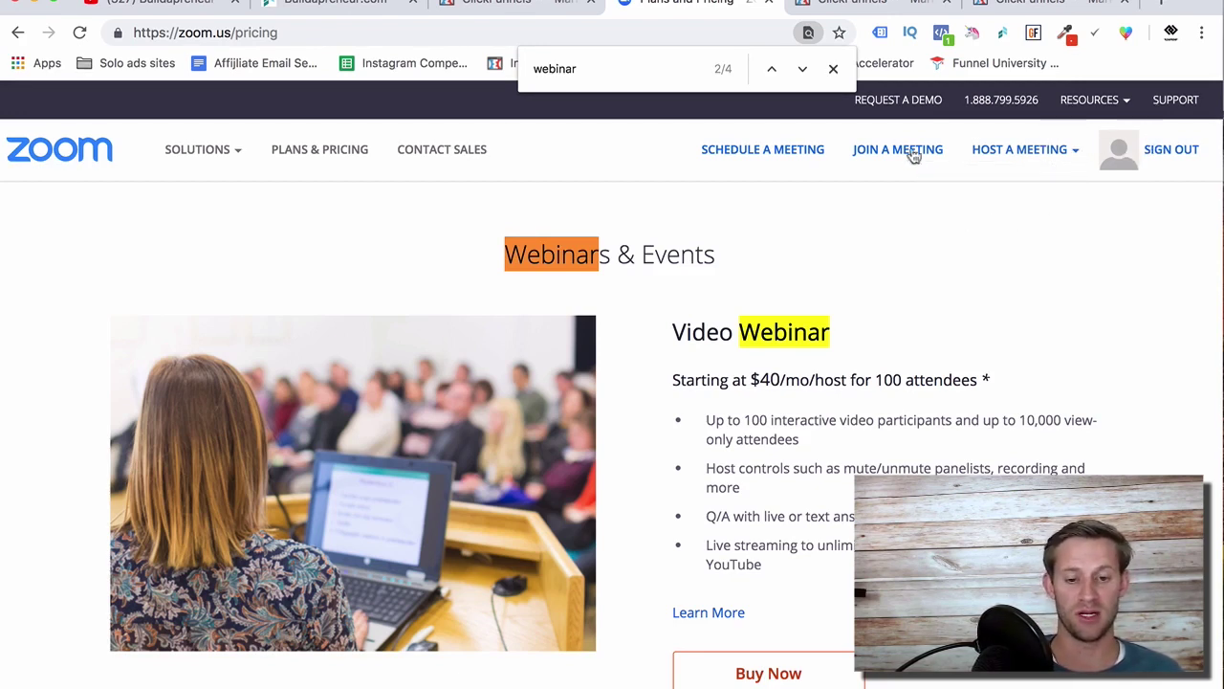
Step: Close the page search, open the Zoom account profile and view the My Webinars page with its web address selected
{"action": "left_click", "coordinate": [833, 69]}
{"action": "left_click", "coordinate": [1073, 178]}
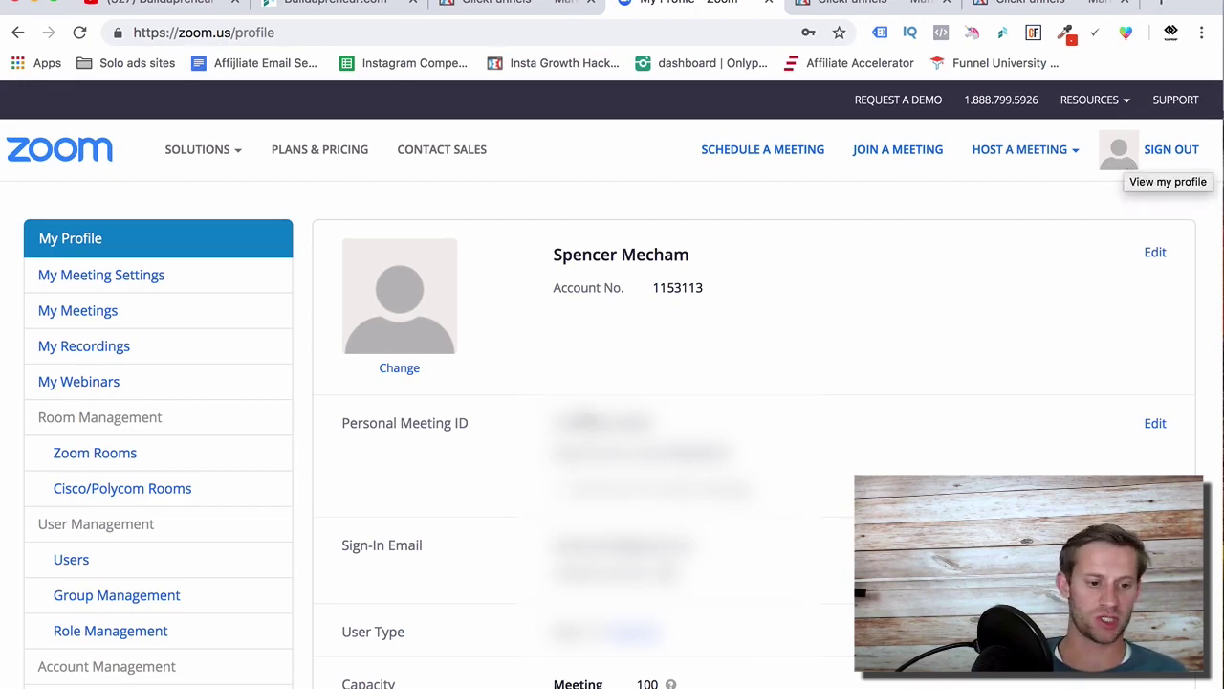
{"action": "left_click", "coordinate": [115, 390]}
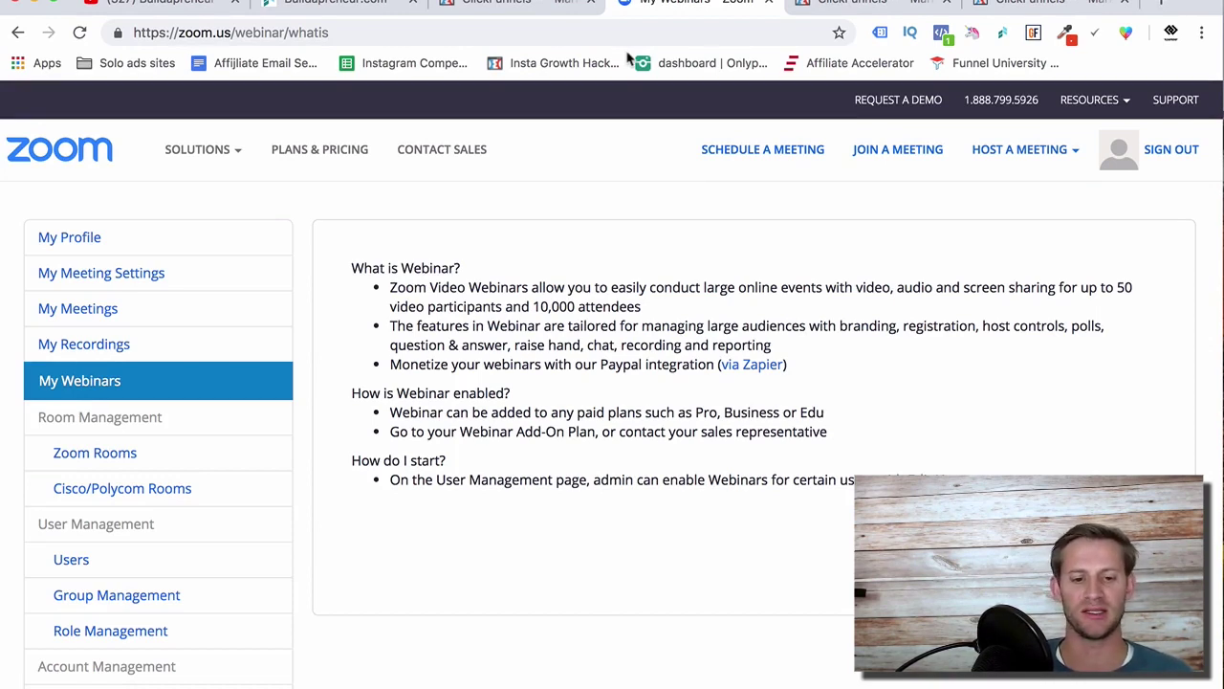
{"action": "left_click", "coordinate": [314, 37]}
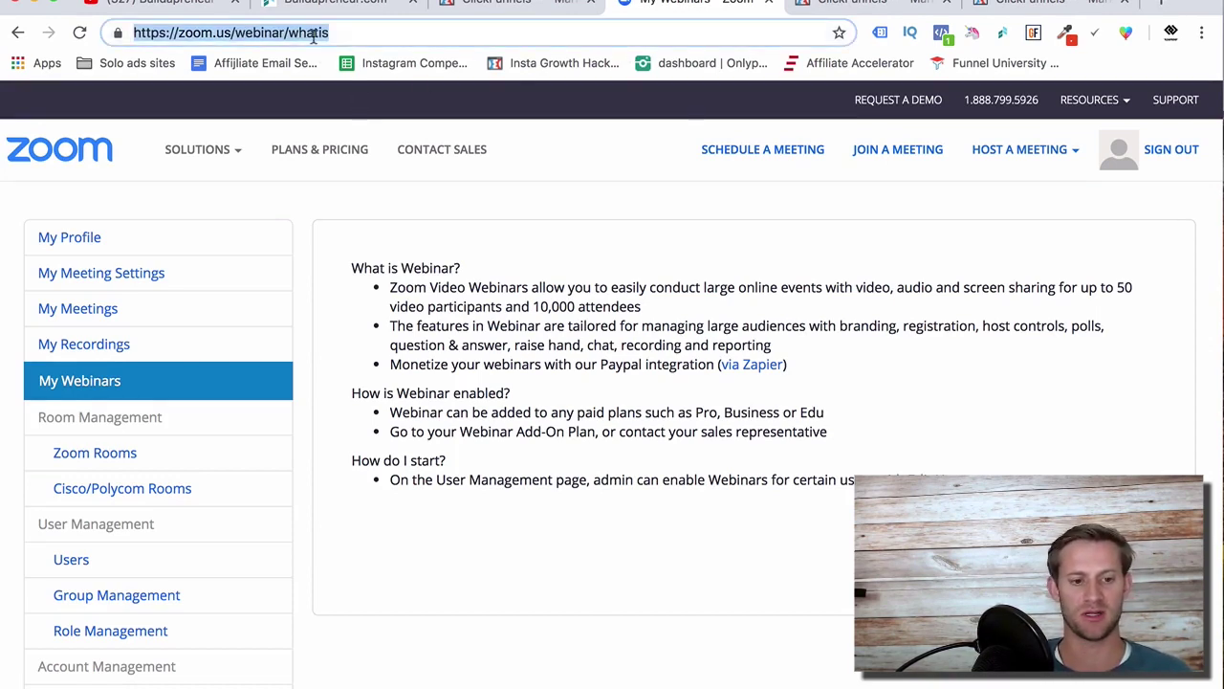
Step: Return to the Live Webinar Funnel in ClickFunnels and check the page settings of the Live Training Registration control page
{"action": "left_click", "coordinate": [526, 8]}
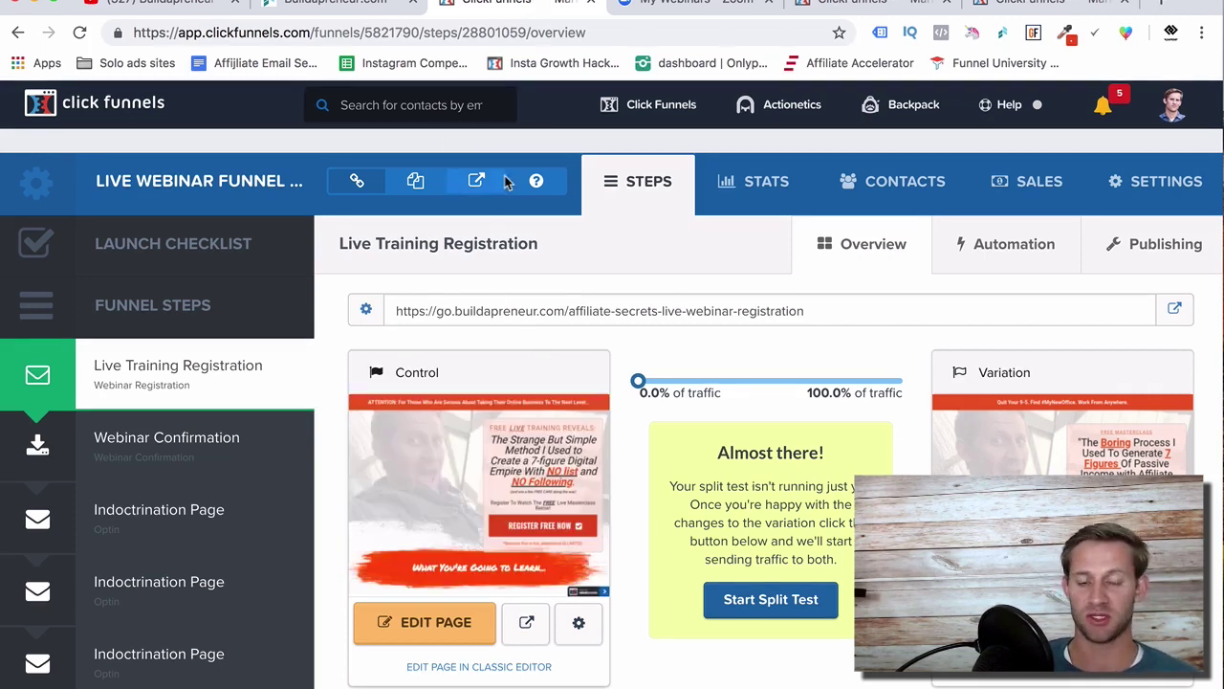
{"action": "scroll", "coordinate": [284, 437], "scroll_direction": "down", "scroll_amount": 1}
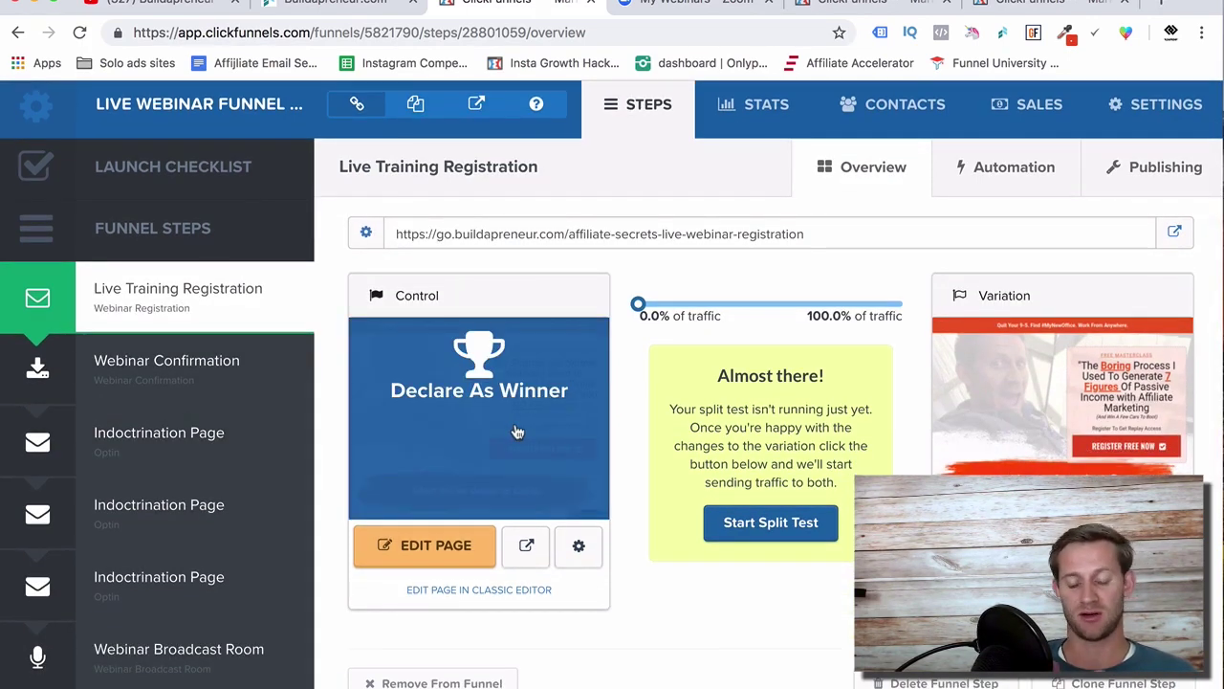
{"action": "scroll", "coordinate": [829, 363], "scroll_direction": "up", "scroll_amount": 1}
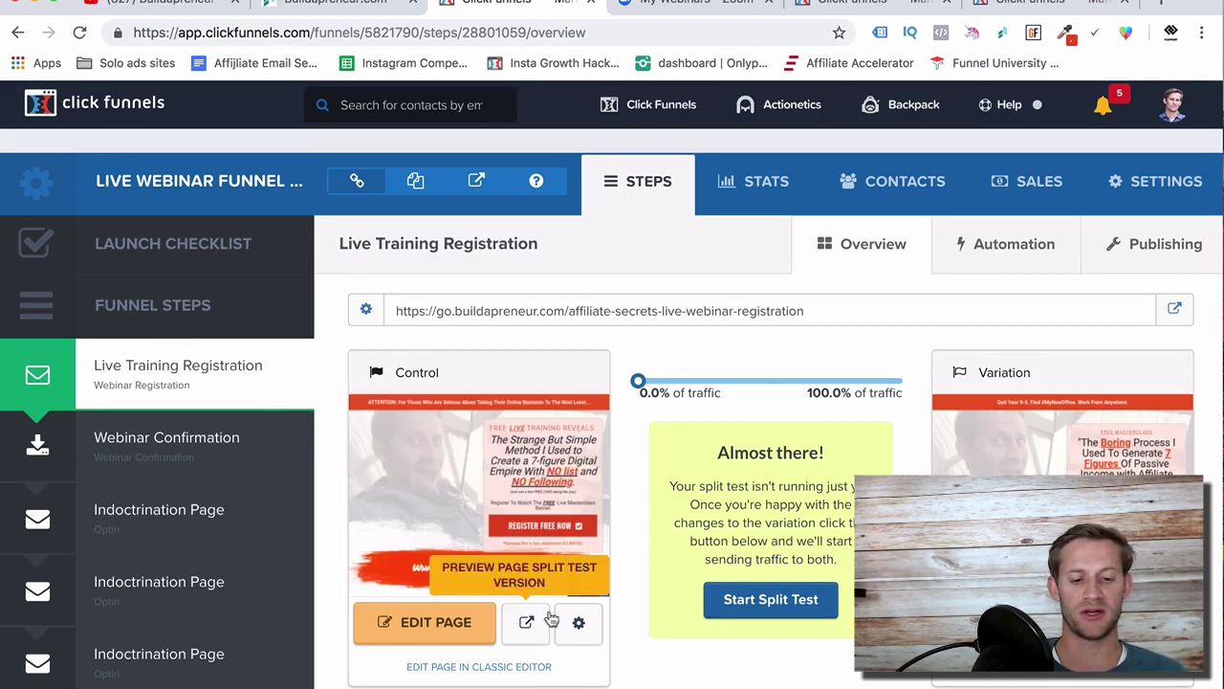
{"action": "left_click", "coordinate": [576, 624]}
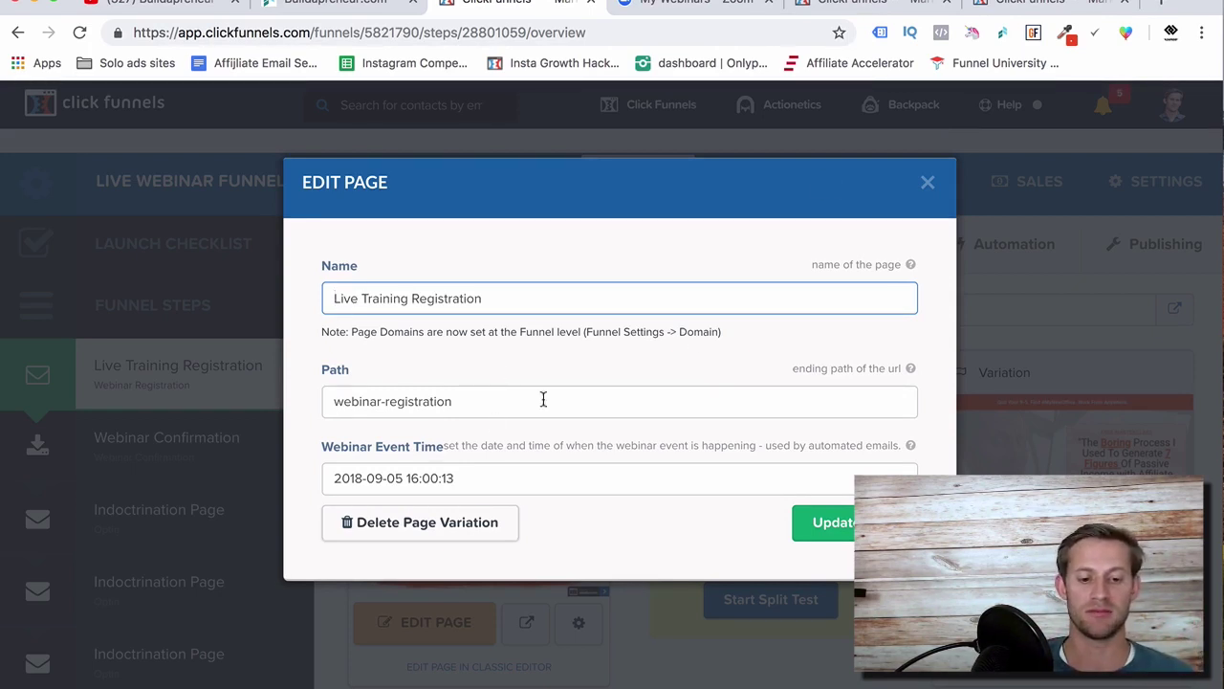
{"action": "left_click", "coordinate": [927, 185]}
{"action": "mouse_move", "coordinate": [391, 542]}
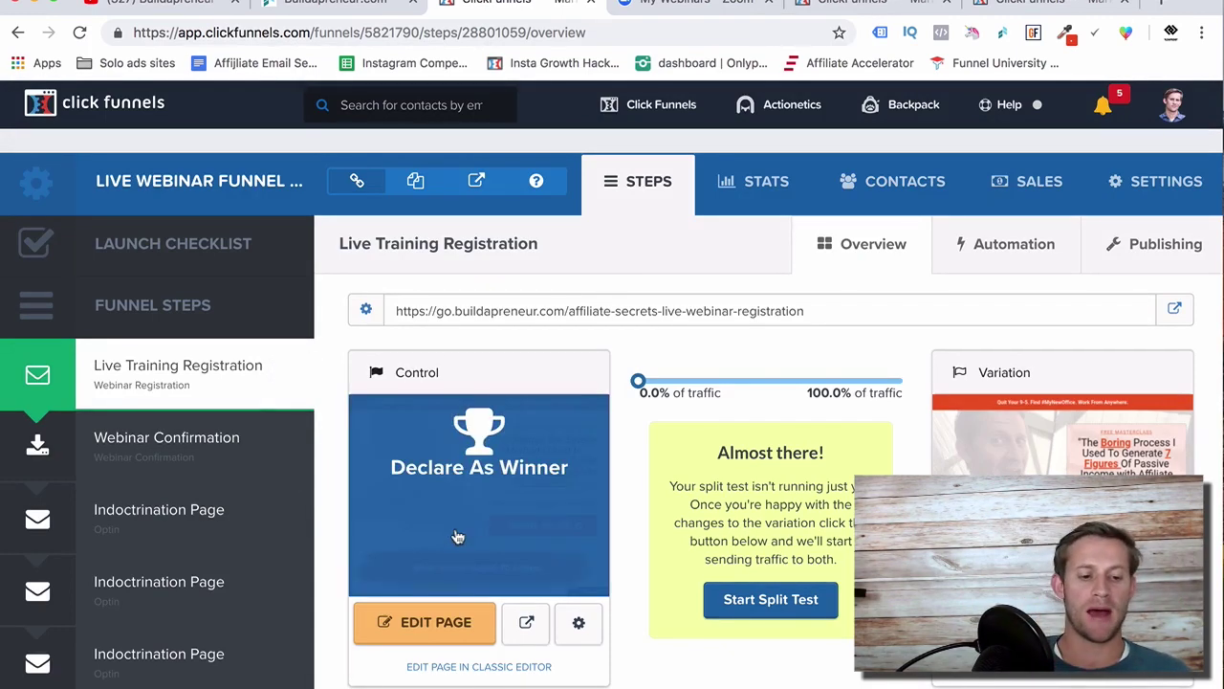
{"action": "mouse_move", "coordinate": [457, 537]}
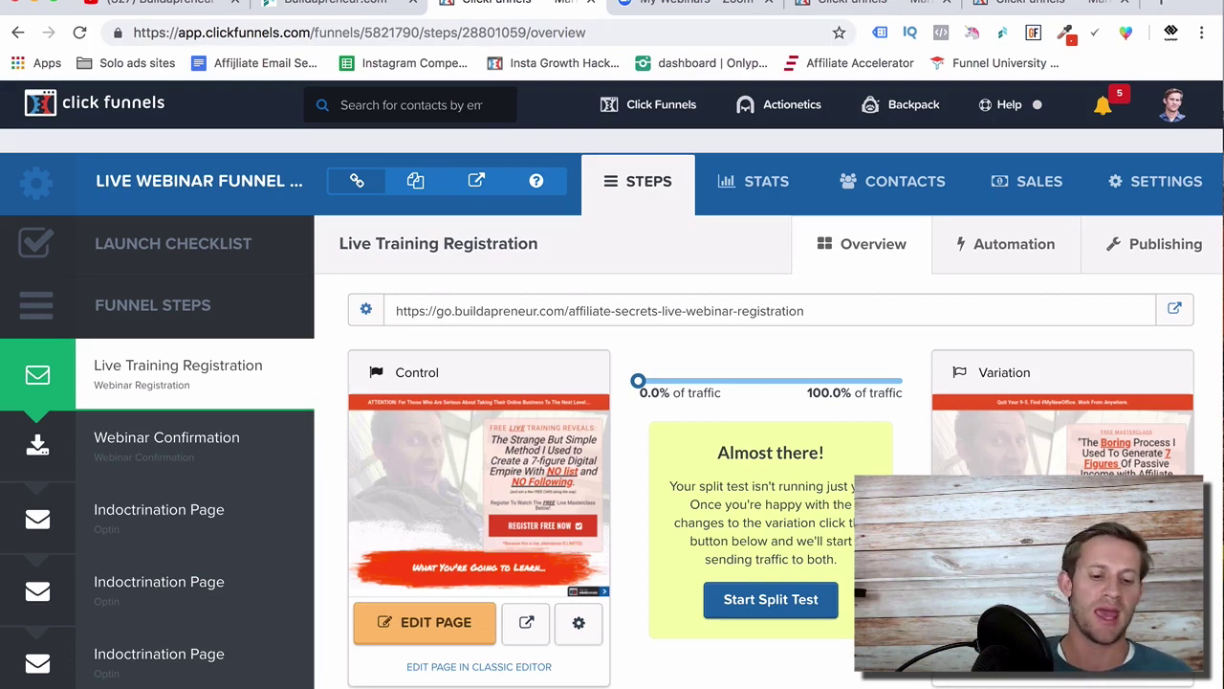
Step: Preview the control version of the registration page, open its sign-up form, and close the preview
{"action": "left_click", "coordinate": [526, 623]}
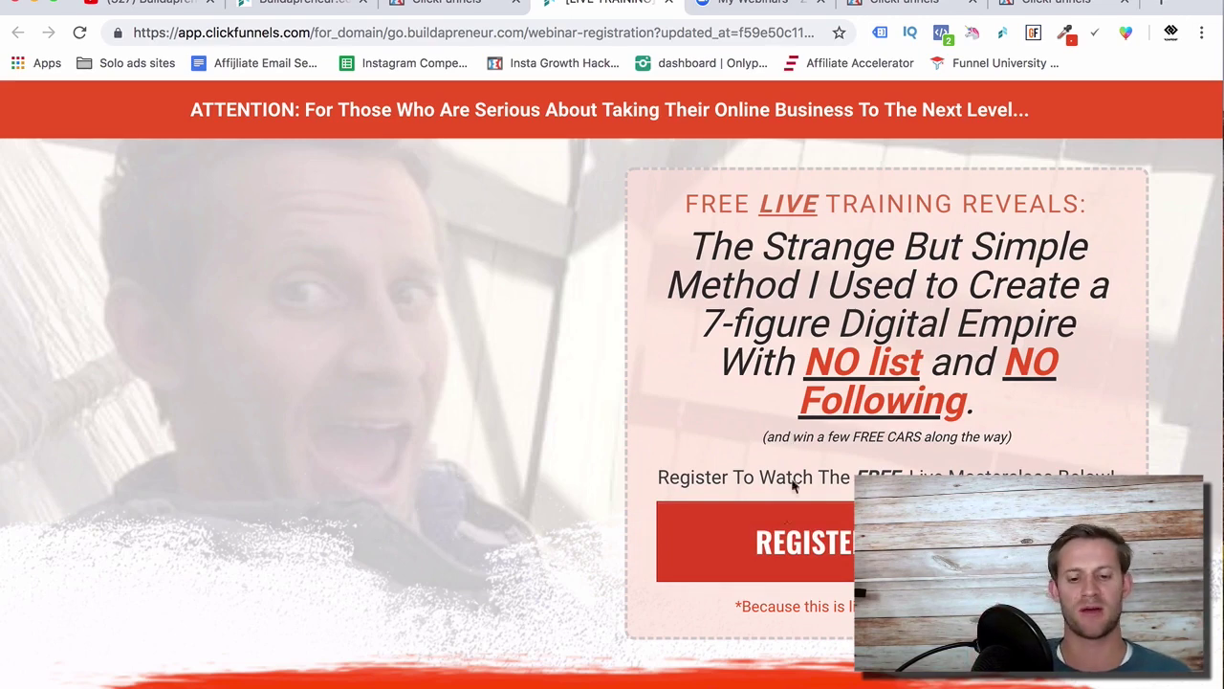
{"action": "left_click", "coordinate": [786, 557]}
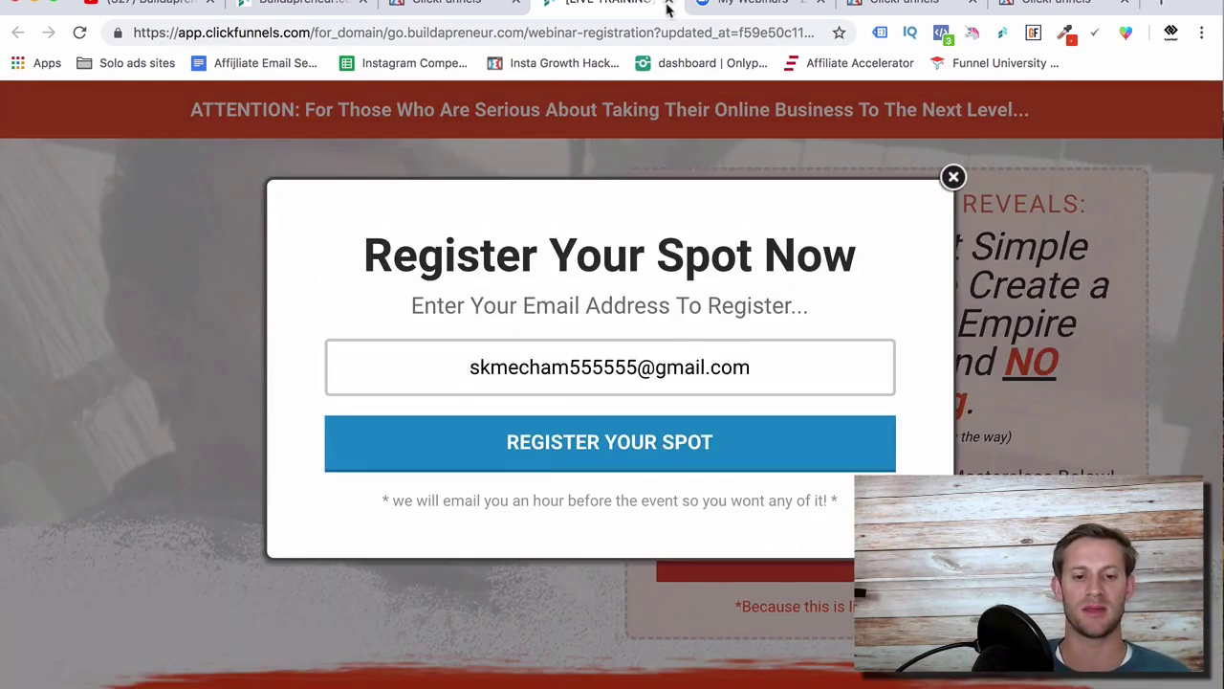
{"action": "left_click", "coordinate": [669, 8]}
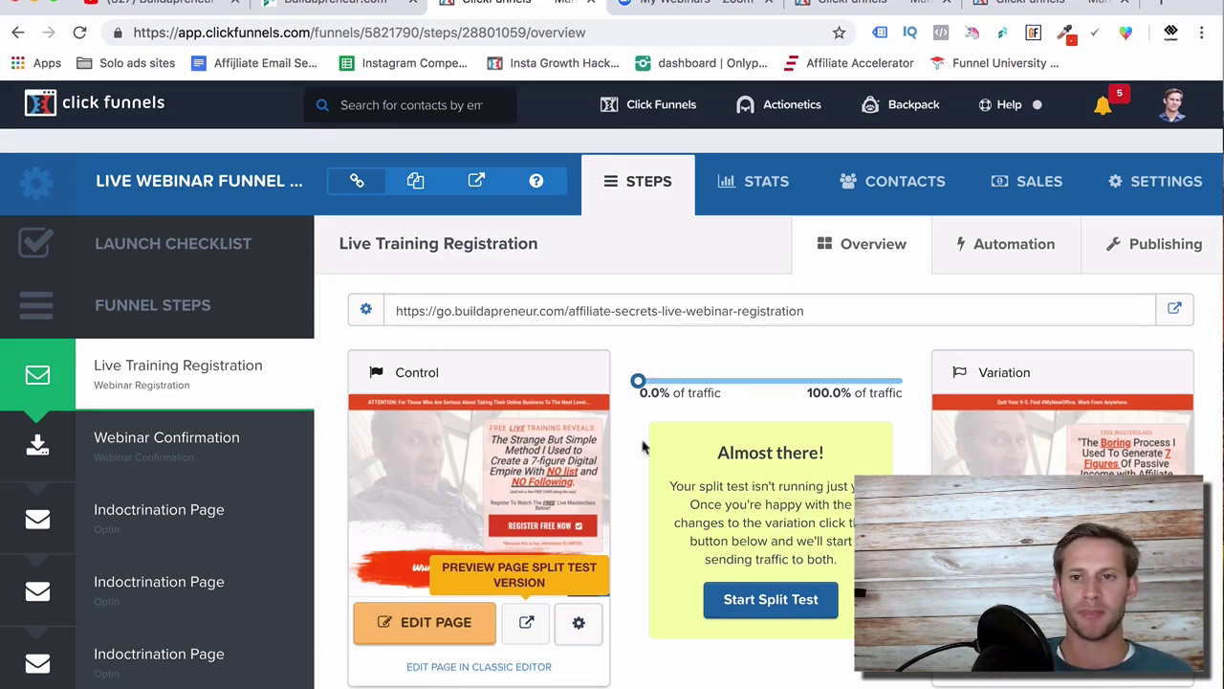
Step: Open the Webinar Confirmation page in the editor, examine its video and reminder steps, and return to the funnel overview
{"action": "left_click", "coordinate": [225, 447]}
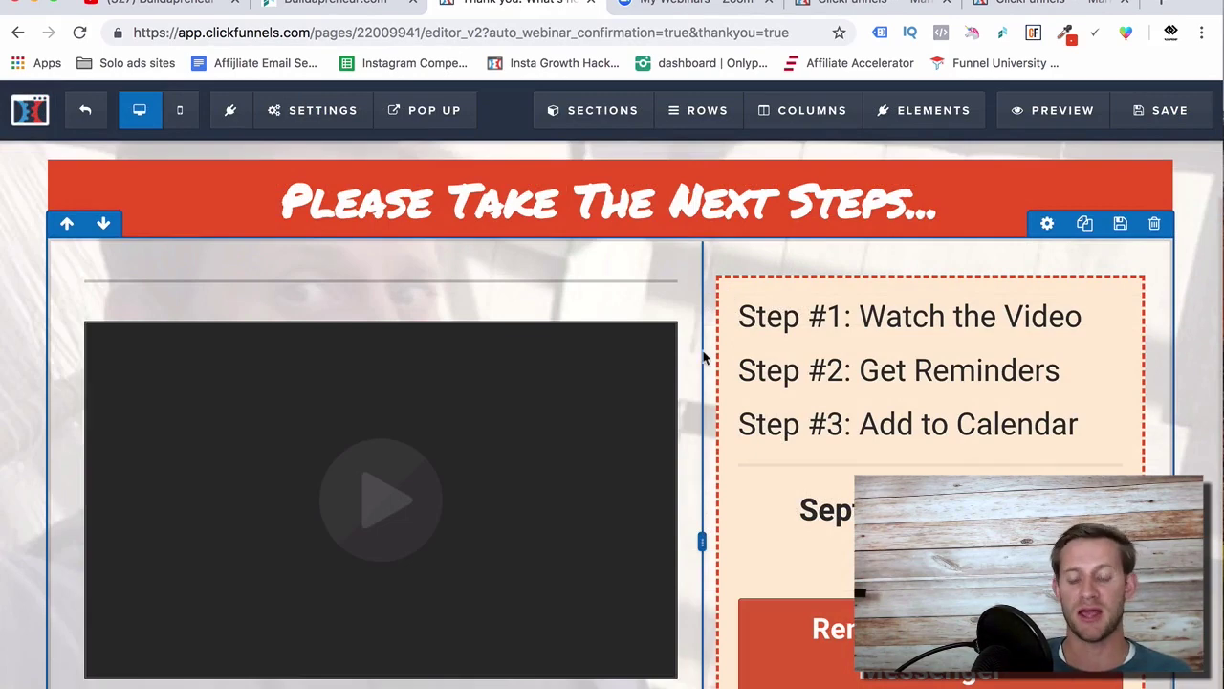
{"action": "scroll", "coordinate": [705, 355], "scroll_direction": "down", "scroll_amount": 3}
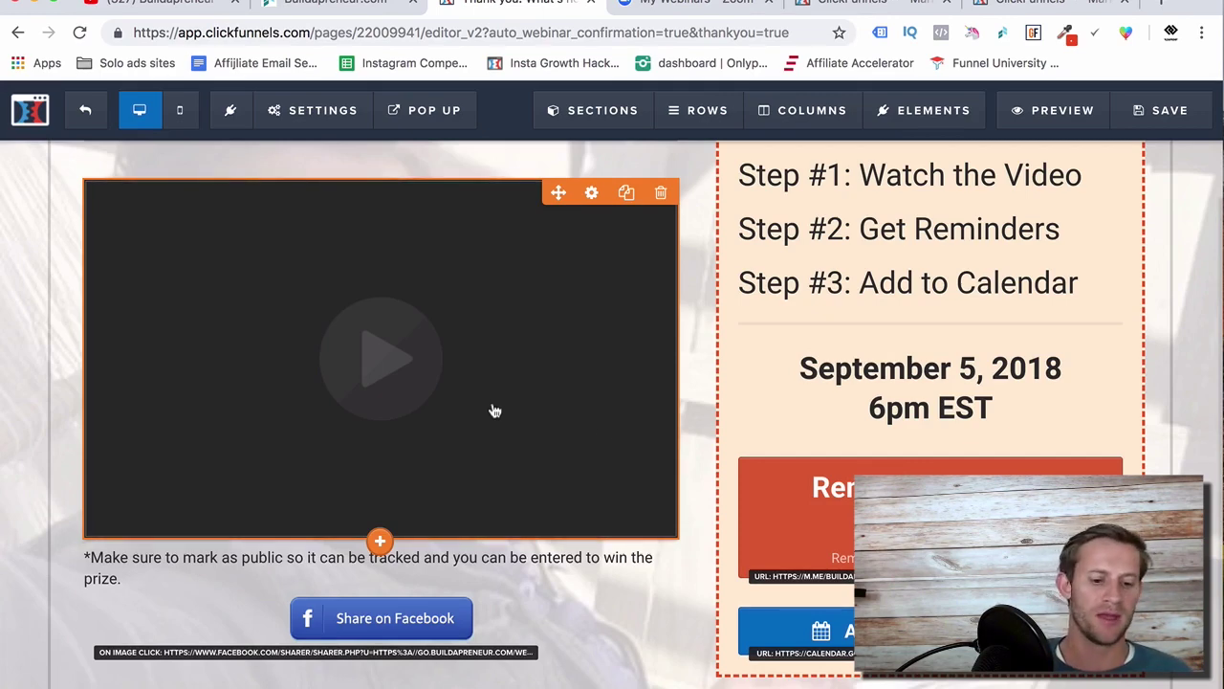
{"action": "scroll", "coordinate": [784, 404], "scroll_direction": "up", "scroll_amount": 3}
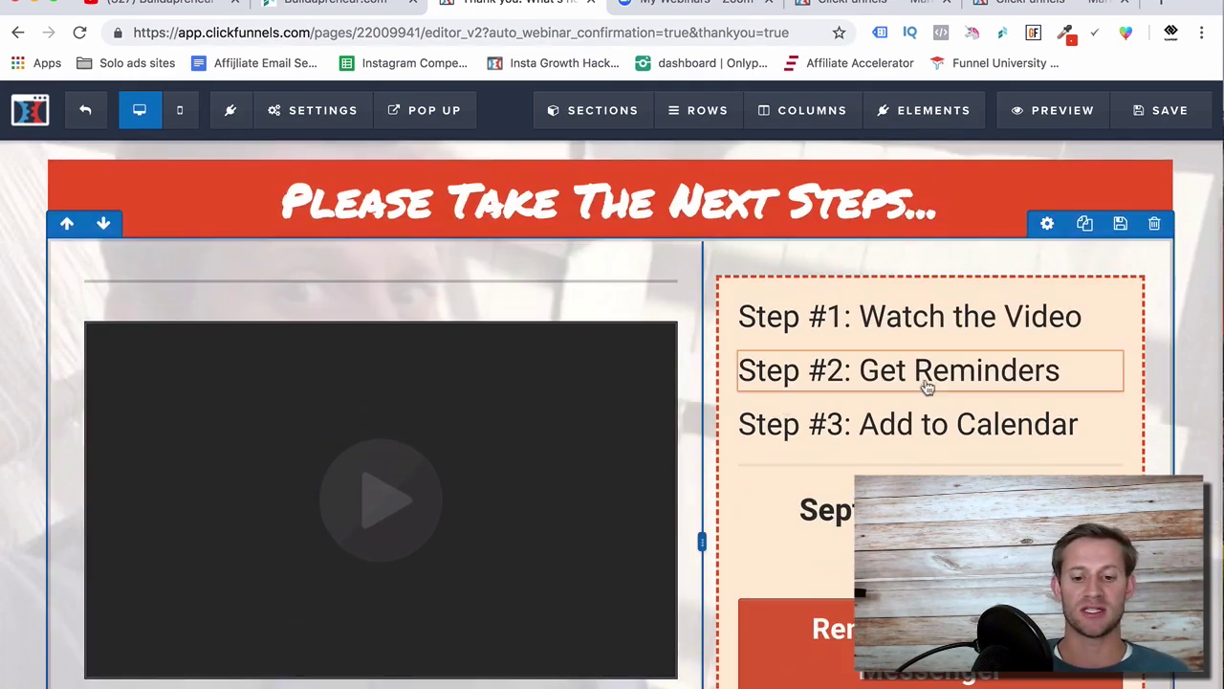
{"action": "scroll", "coordinate": [833, 430], "scroll_direction": "down", "scroll_amount": 3}
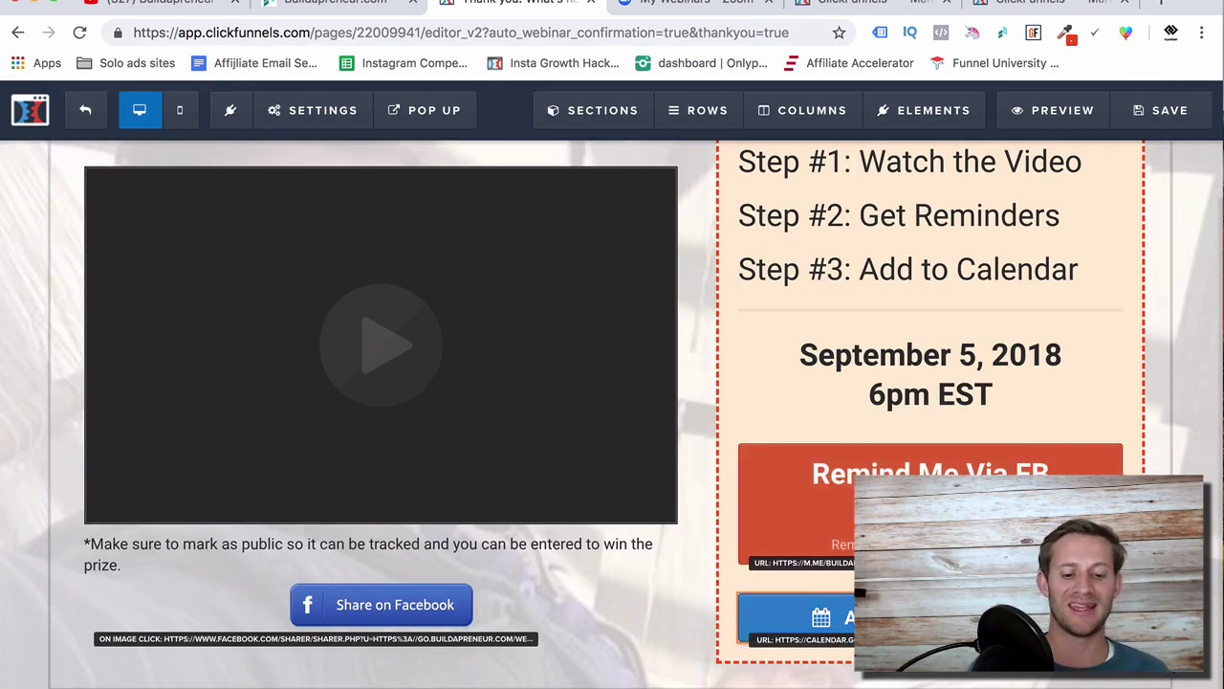
{"action": "scroll", "coordinate": [612, 411], "scroll_direction": "down", "scroll_amount": 1}
{"action": "scroll", "coordinate": [612, 412], "scroll_direction": "down", "scroll_amount": 3}
{"action": "scroll", "coordinate": [612, 411], "scroll_direction": "up", "scroll_amount": 5}
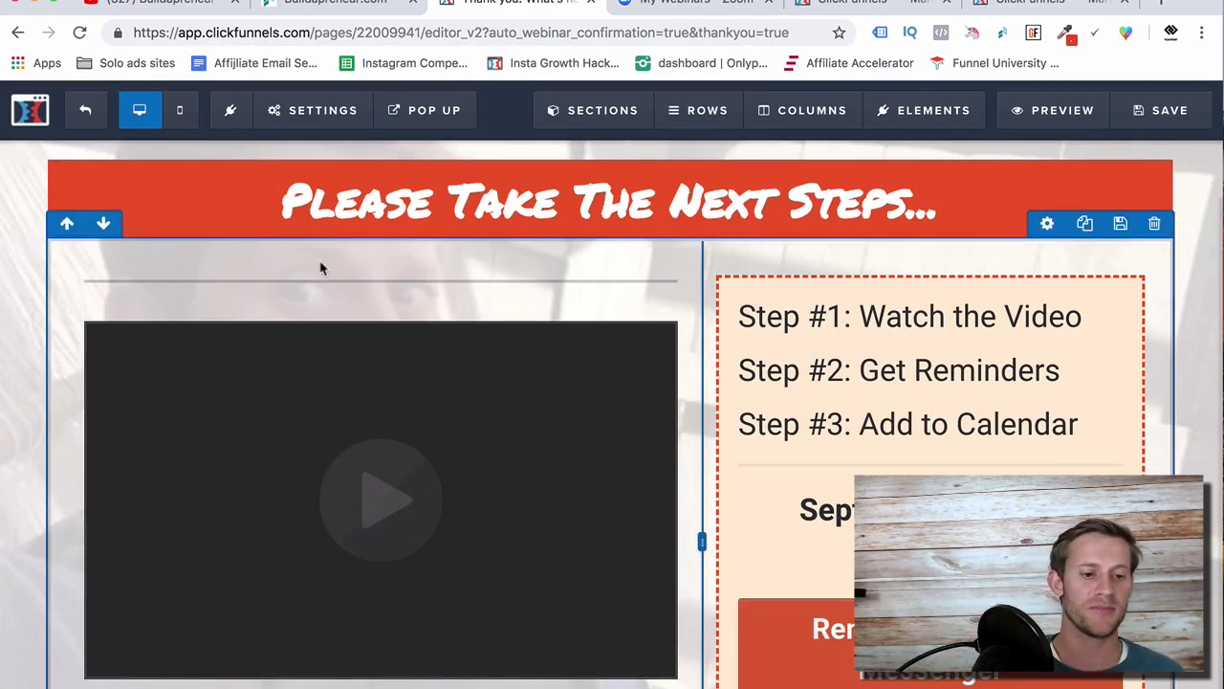
{"action": "left_click", "coordinate": [88, 128]}
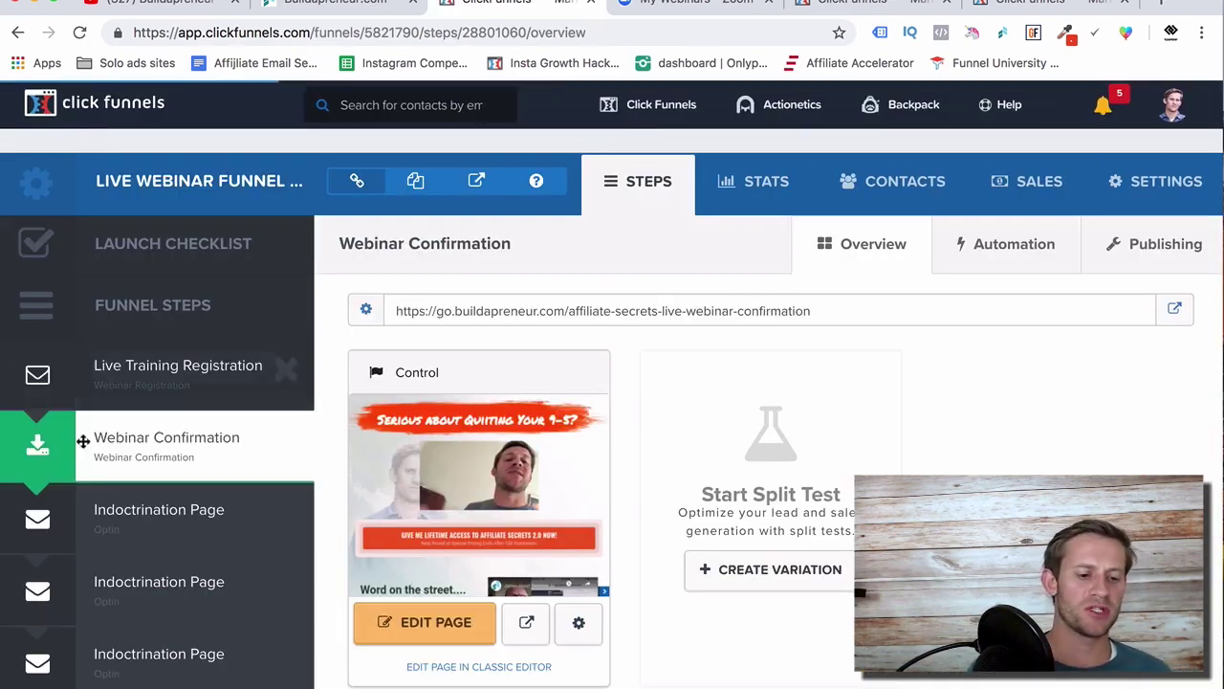
Step: Open the first Indoctrination Page step, preview its control page, look it over and close the preview
{"action": "scroll", "coordinate": [83, 440], "scroll_direction": "down", "scroll_amount": 1}
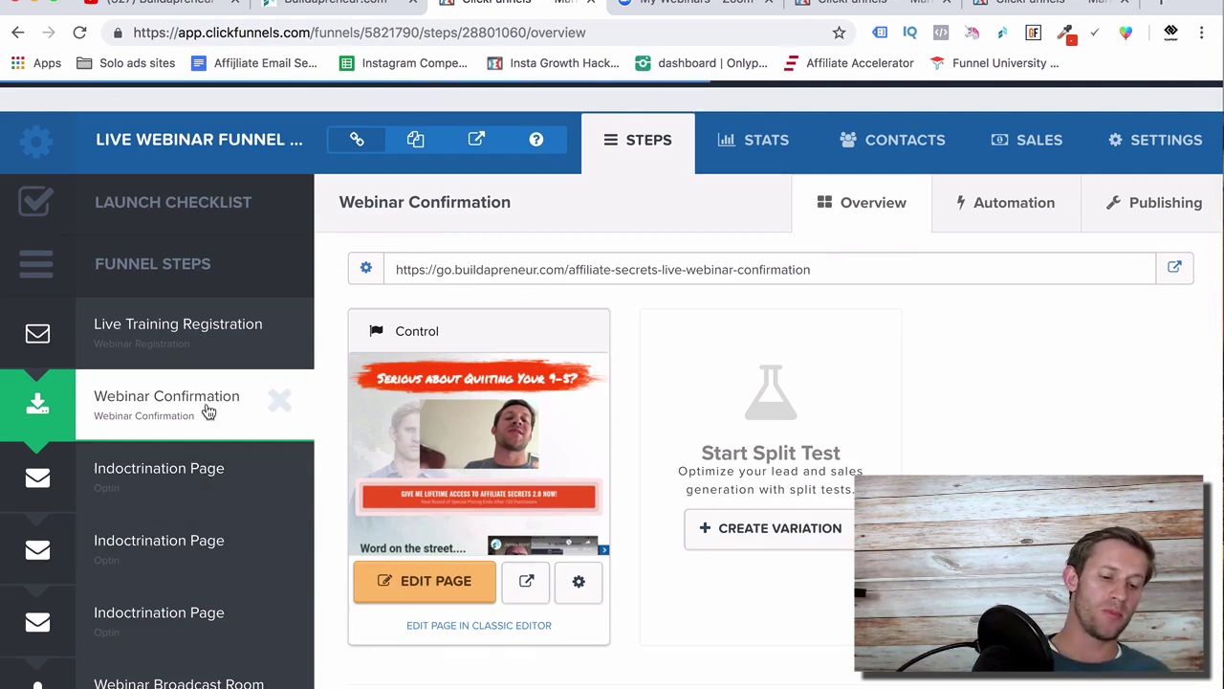
{"action": "left_click", "coordinate": [181, 475]}
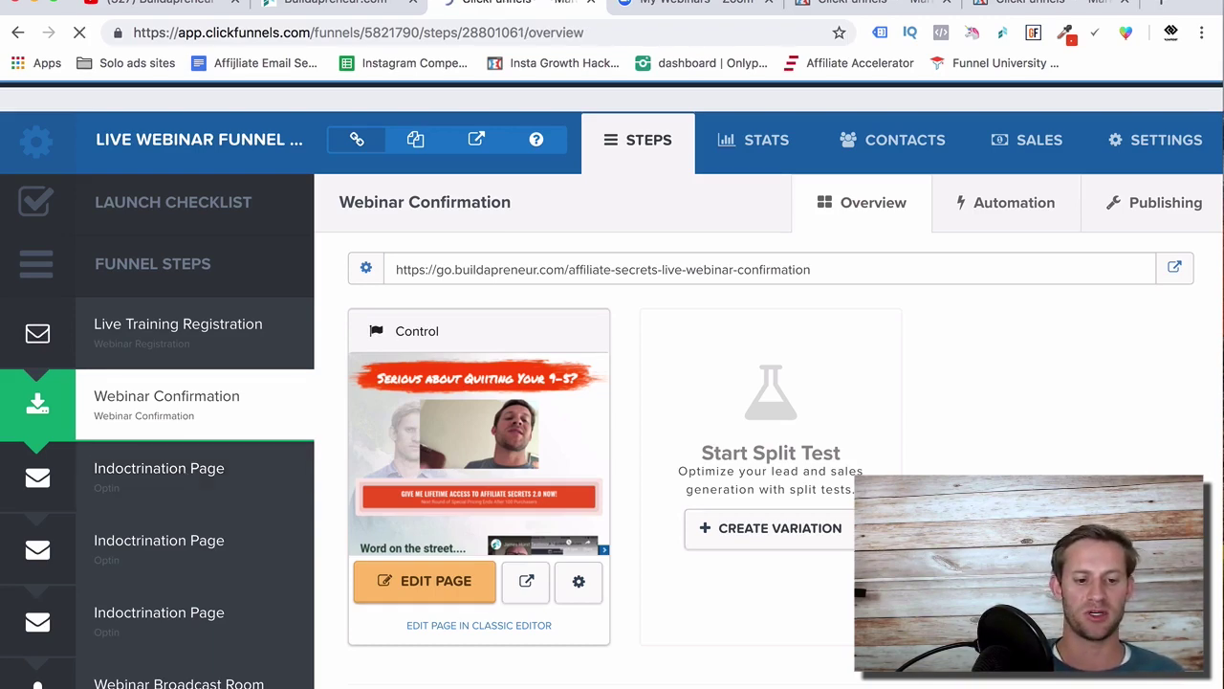
{"action": "left_click", "coordinate": [537, 628]}
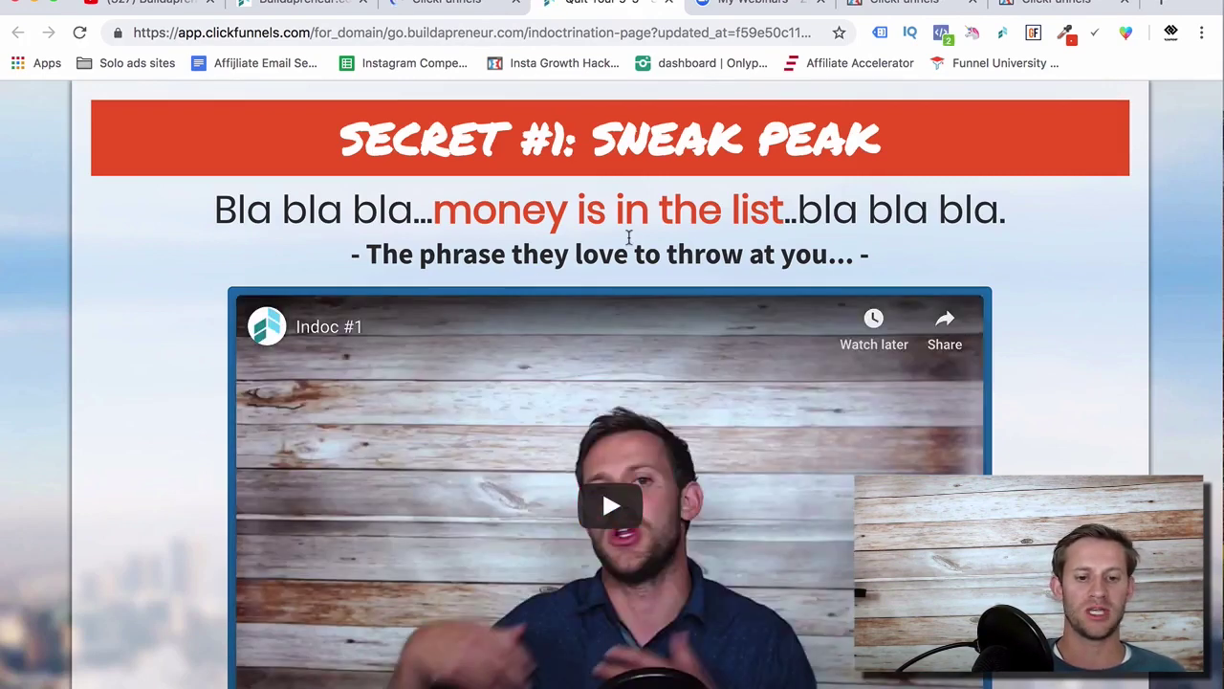
{"action": "scroll", "coordinate": [564, 292], "scroll_direction": "down", "scroll_amount": 3}
{"action": "scroll", "coordinate": [562, 296], "scroll_direction": "up", "scroll_amount": 3}
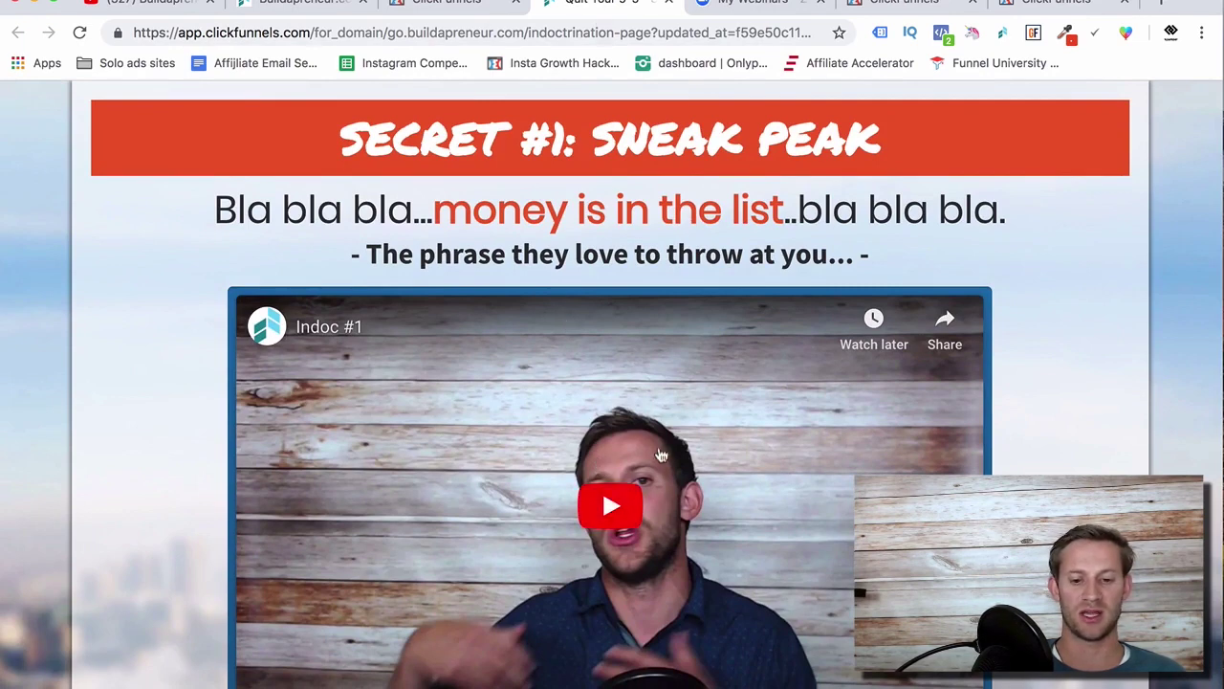
{"action": "left_click", "coordinate": [668, 3]}
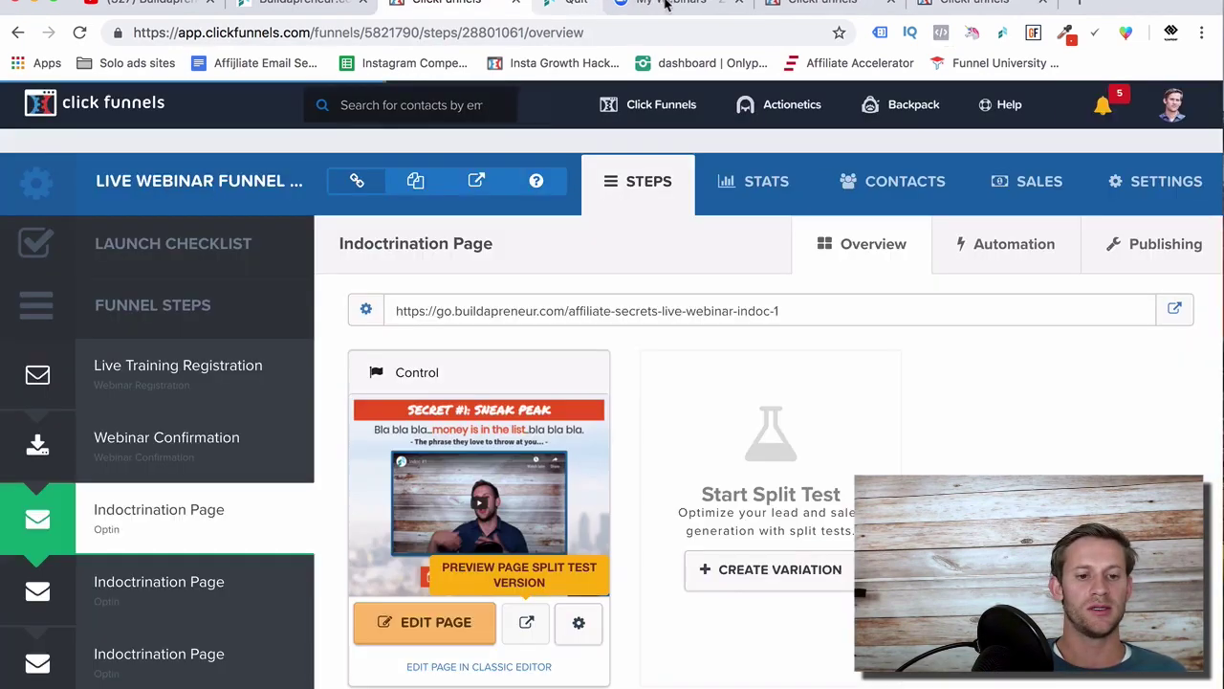
Step: Select the first Indoctrination Page's URL and look over the funnel steps down to the webinar rooms and sales page
{"action": "double_click", "coordinate": [542, 316]}
{"action": "triple_click", "coordinate": [543, 317]}
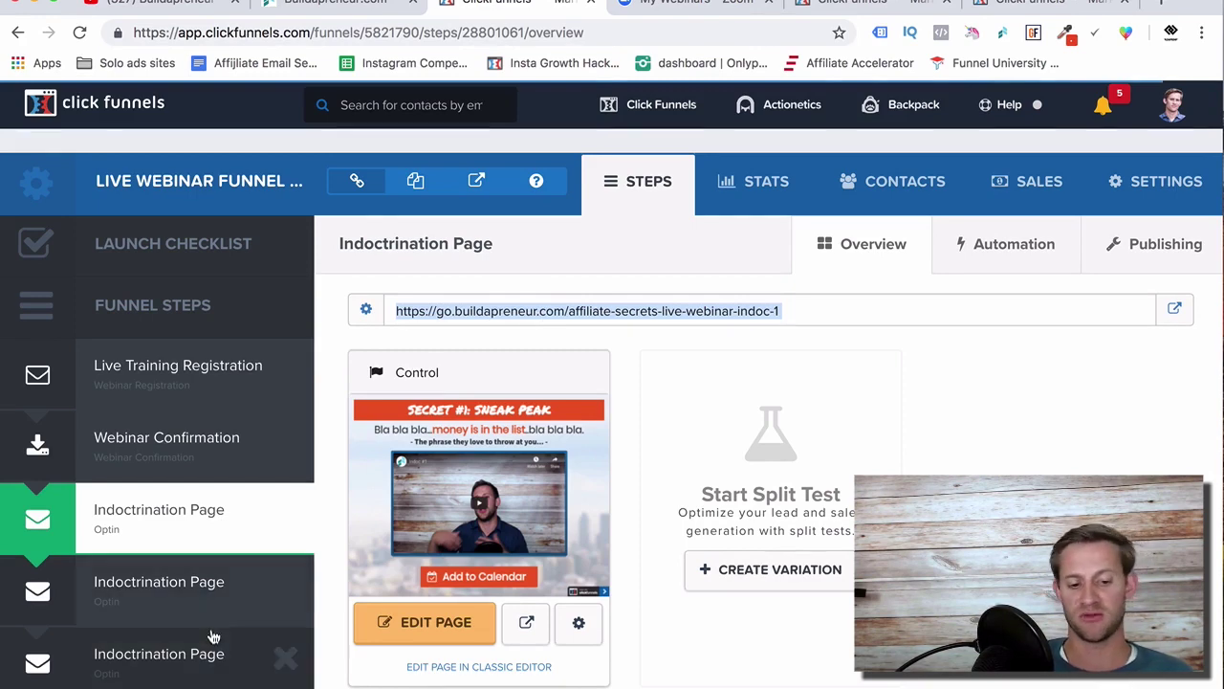
{"action": "scroll", "coordinate": [213, 637], "scroll_direction": "down", "scroll_amount": 2}
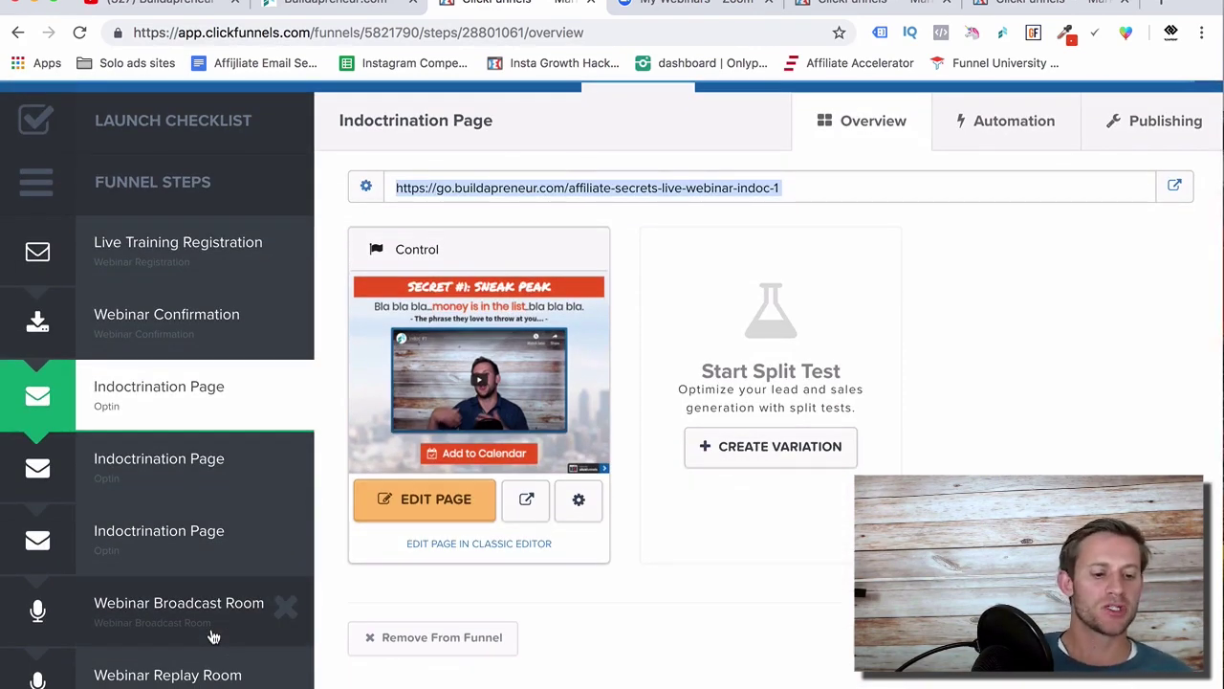
{"action": "scroll", "coordinate": [213, 637], "scroll_direction": "down", "scroll_amount": 2}
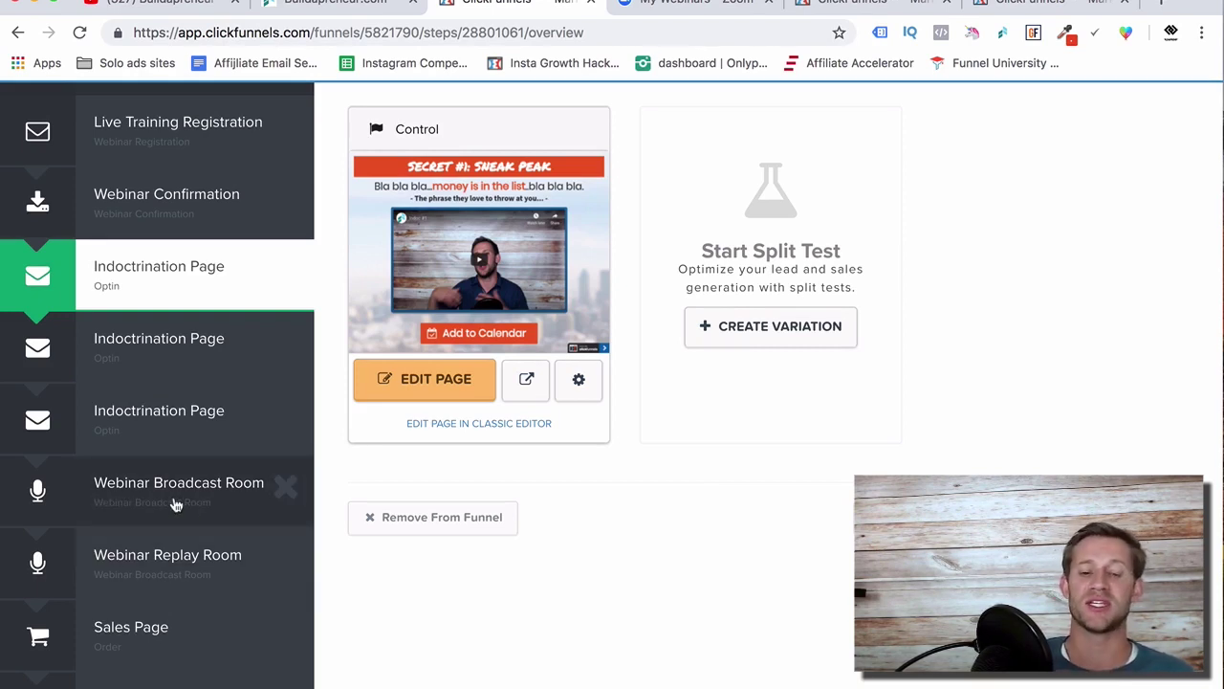
Step: Check the webinar information page in Zoom and return to the funnel overview in ClickFunnels
{"action": "left_click", "coordinate": [670, 11]}
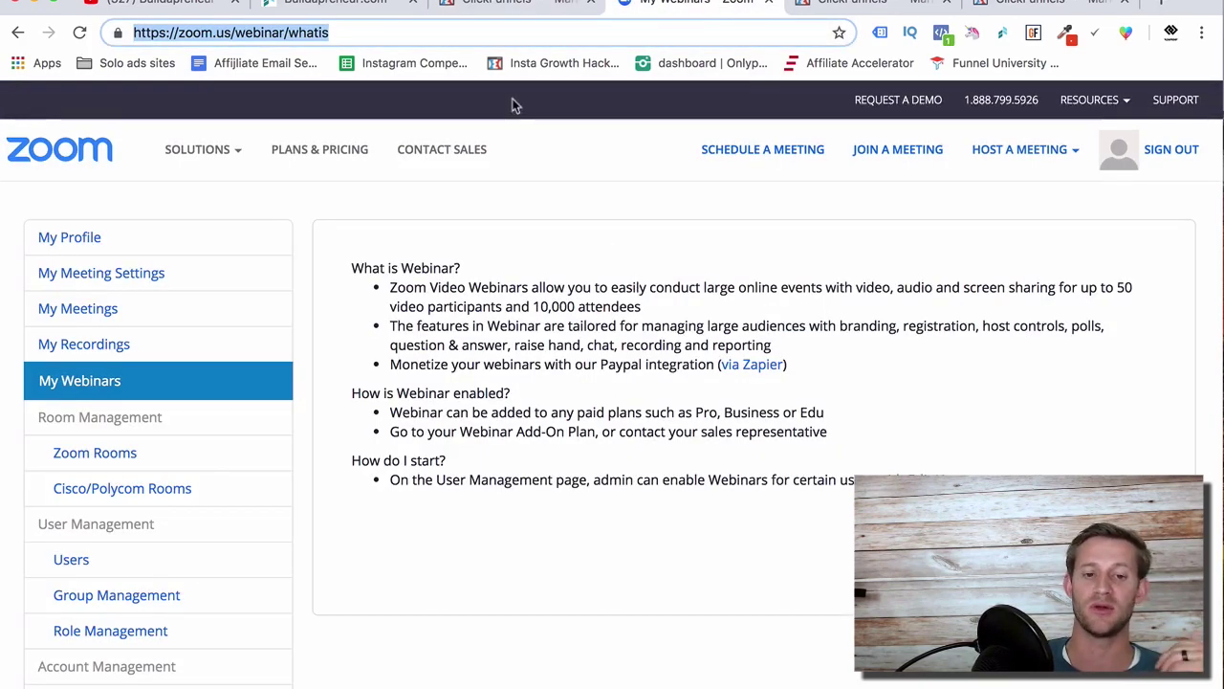
{"action": "left_click", "coordinate": [510, 6]}
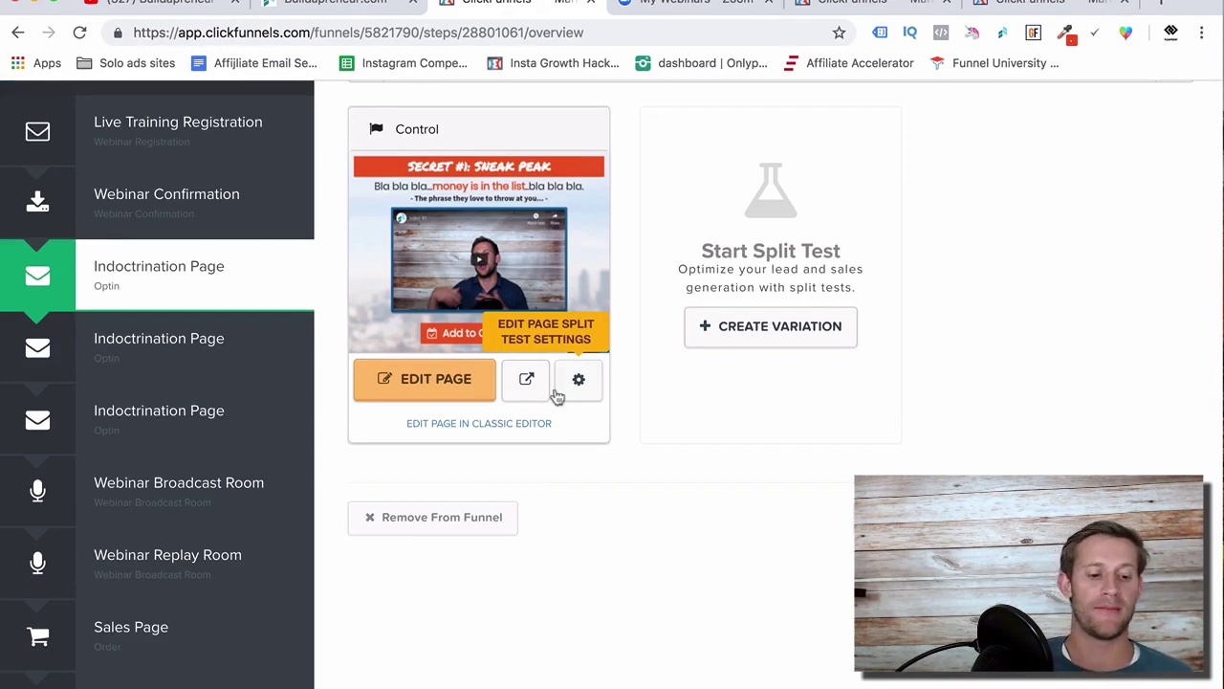
Step: Open the Sales Page step of the funnel and select its full URL
{"action": "scroll", "coordinate": [229, 555], "scroll_direction": "down", "scroll_amount": 2}
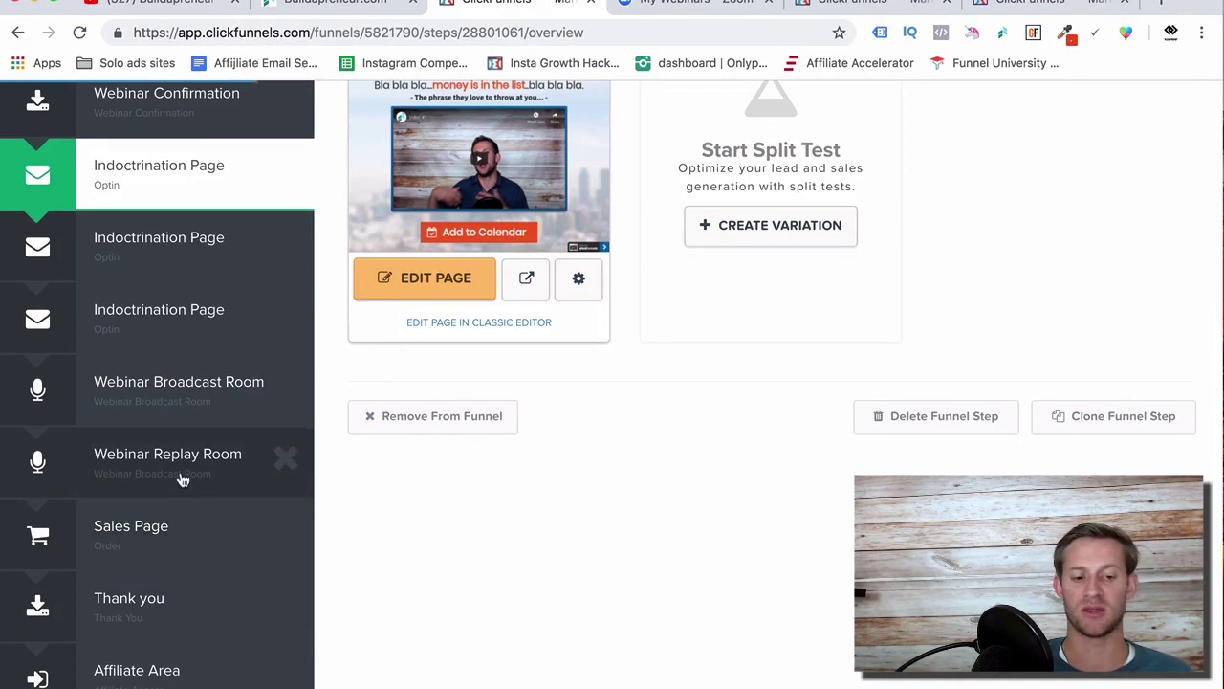
{"action": "left_click", "coordinate": [177, 537]}
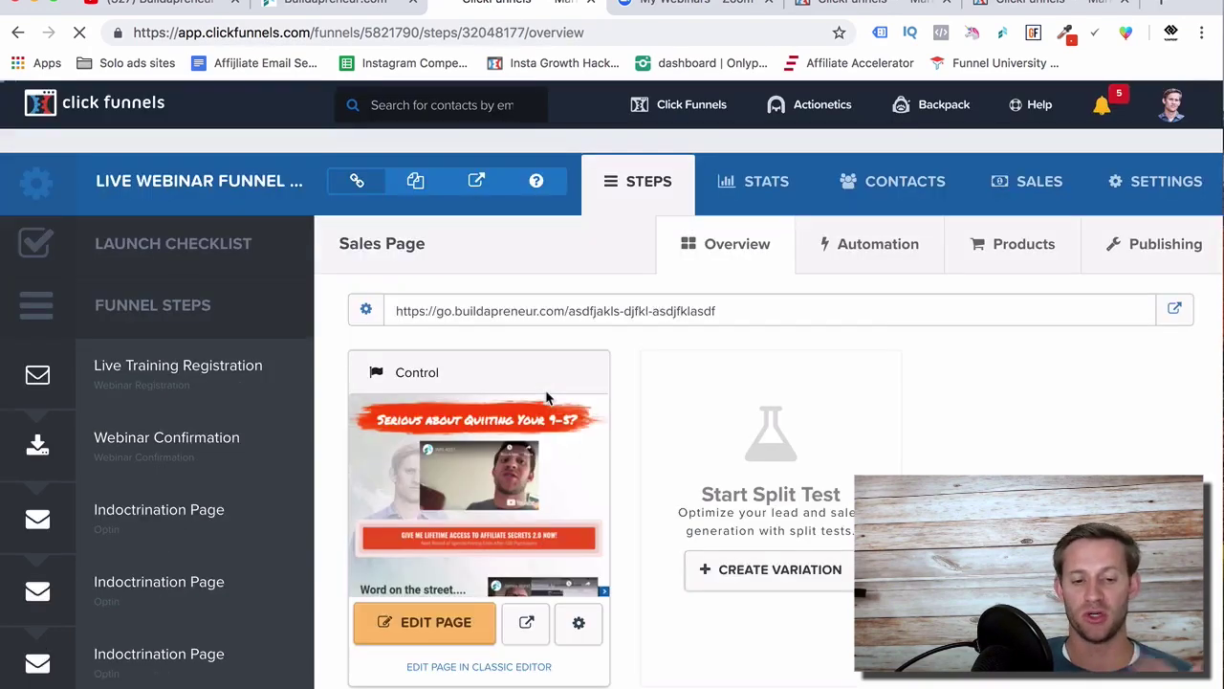
{"action": "double_click", "coordinate": [574, 310]}
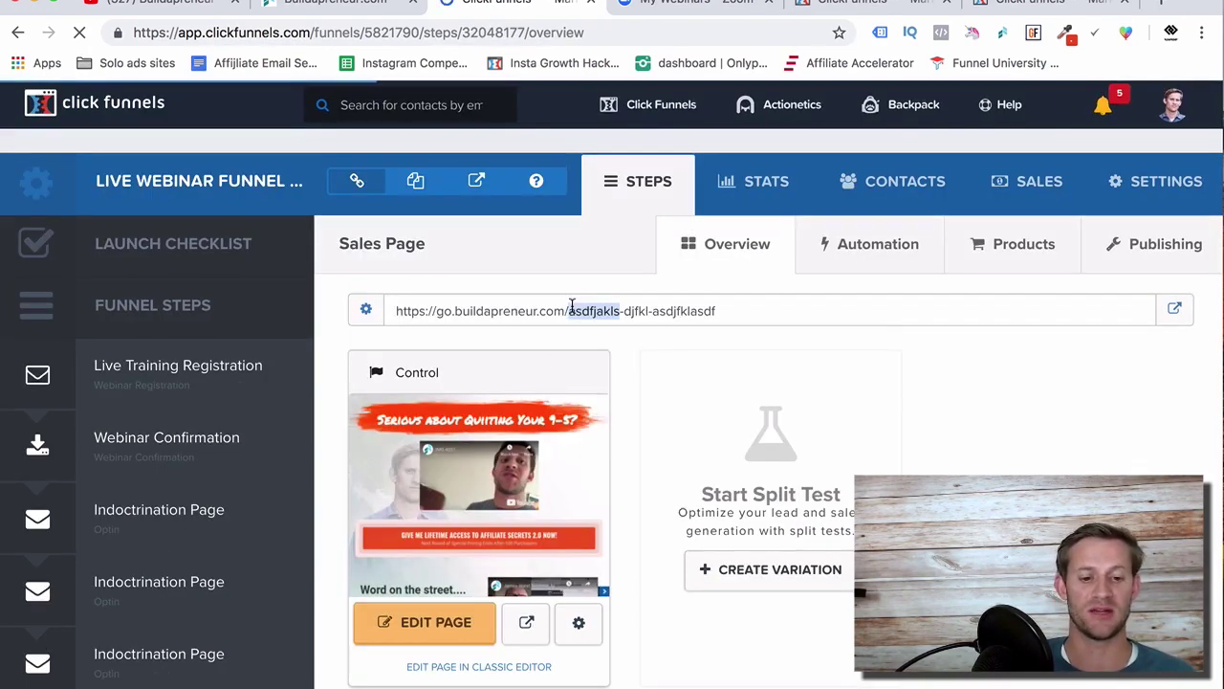
{"action": "triple_click", "coordinate": [572, 308]}
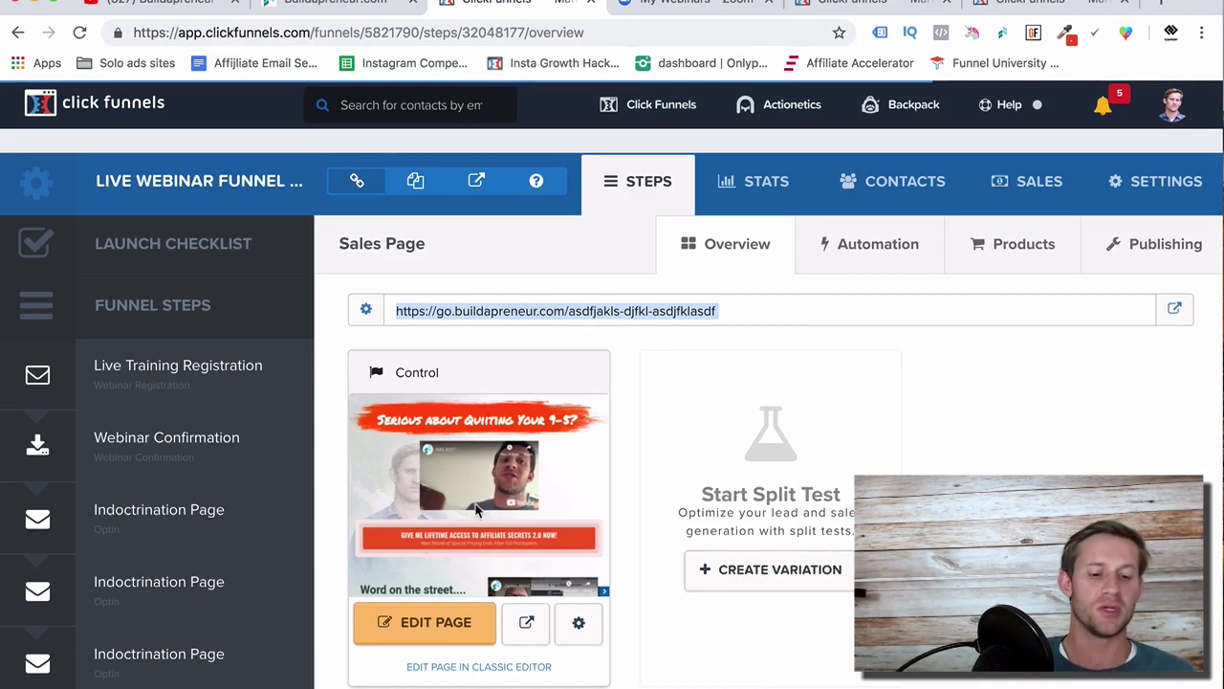
Step: Look over the Sales Page overview and the order of funnel steps between registration and the thank-you page
{"action": "scroll", "coordinate": [241, 628], "scroll_direction": "down", "scroll_amount": 5}
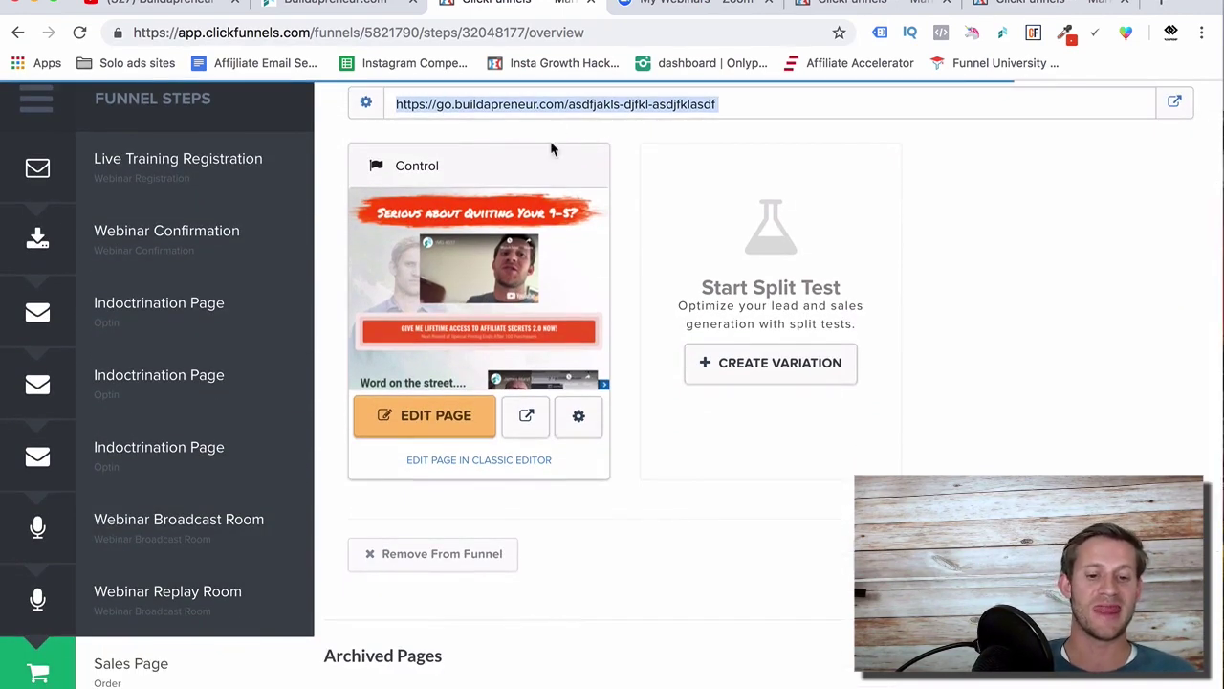
{"action": "scroll", "coordinate": [158, 569], "scroll_direction": "down", "scroll_amount": 5}
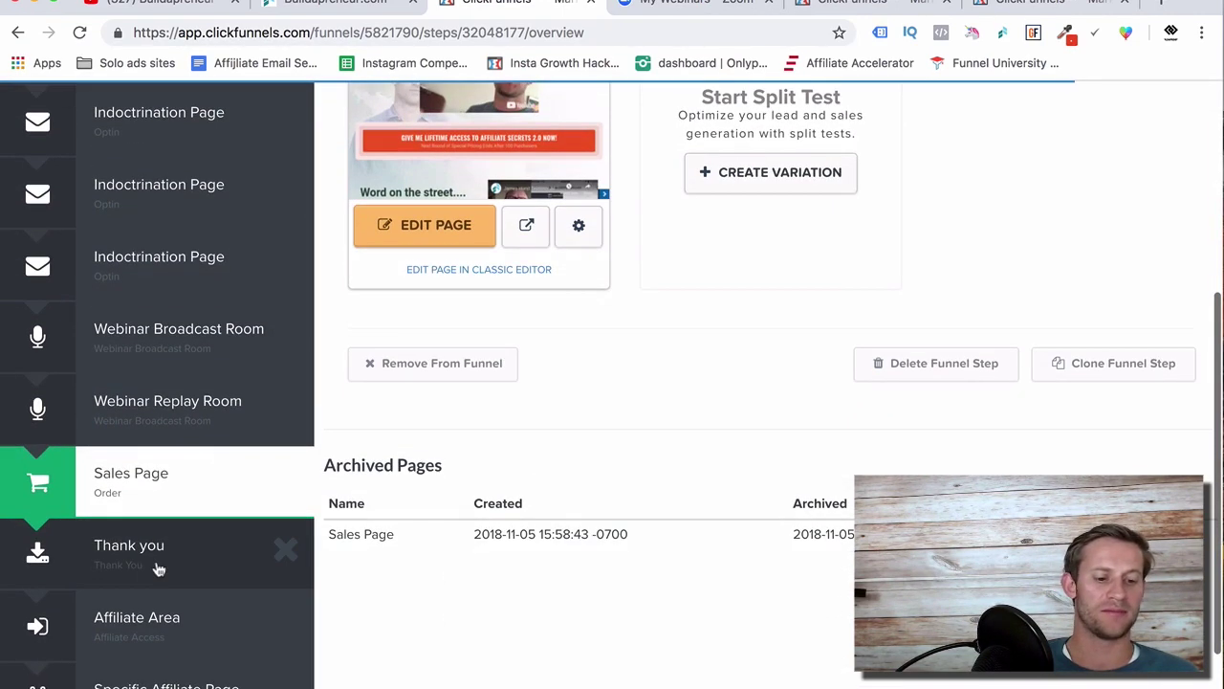
{"action": "scroll", "coordinate": [355, 476], "scroll_direction": "up", "scroll_amount": 7}
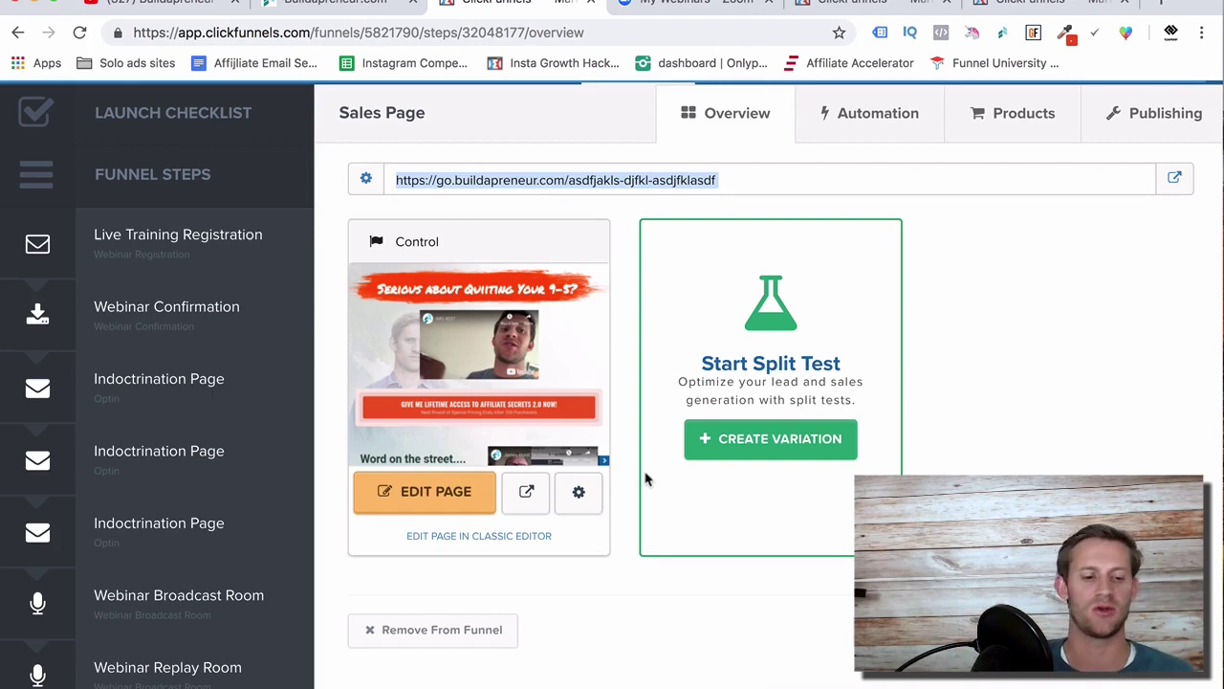
{"action": "scroll", "coordinate": [277, 596], "scroll_direction": "down", "scroll_amount": 3}
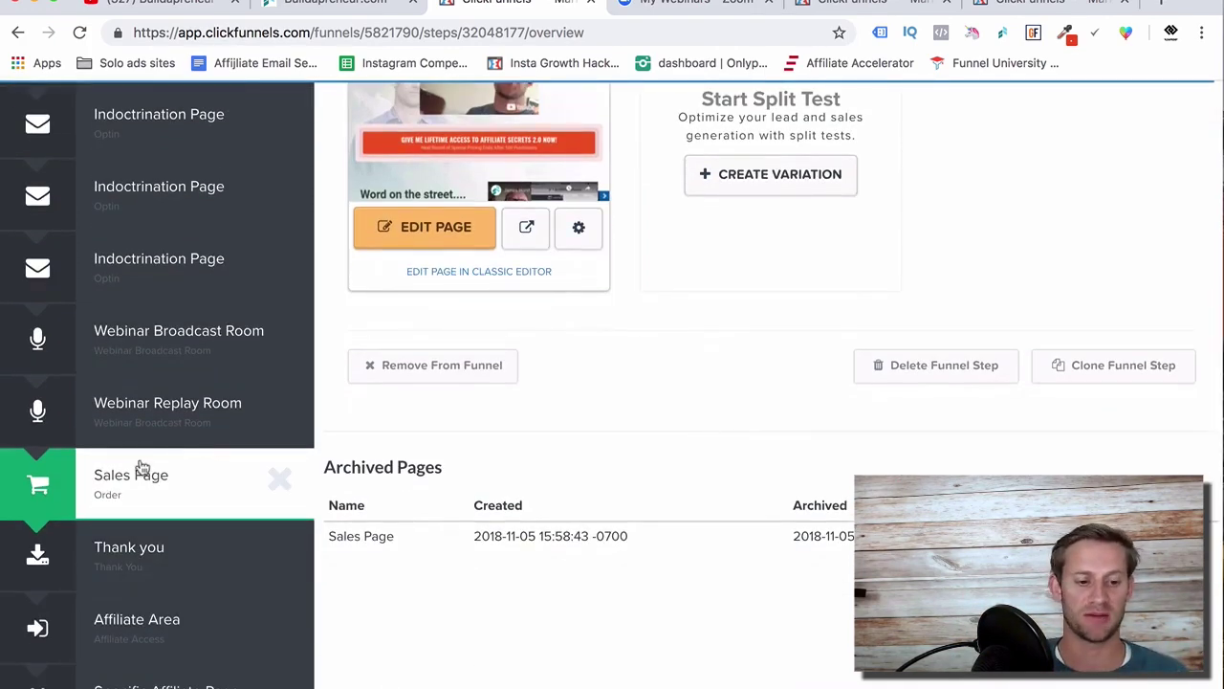
{"action": "scroll", "coordinate": [240, 418], "scroll_direction": "up", "scroll_amount": 2}
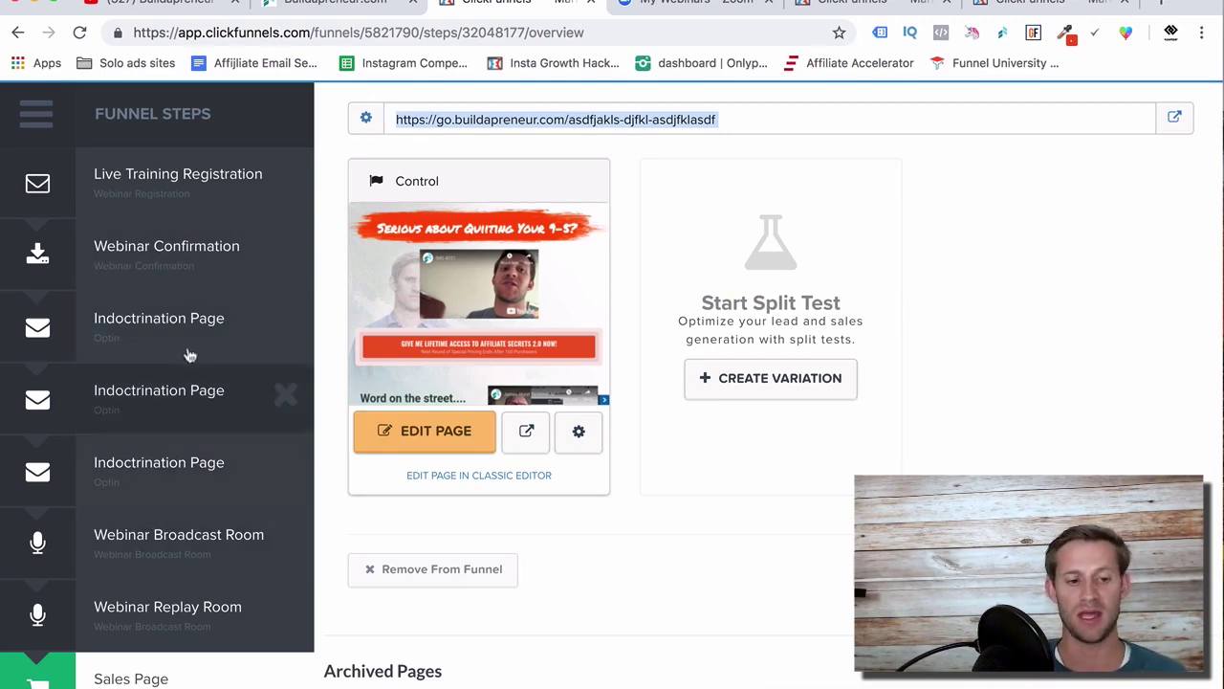
{"action": "scroll", "coordinate": [179, 536], "scroll_direction": "down", "scroll_amount": 2}
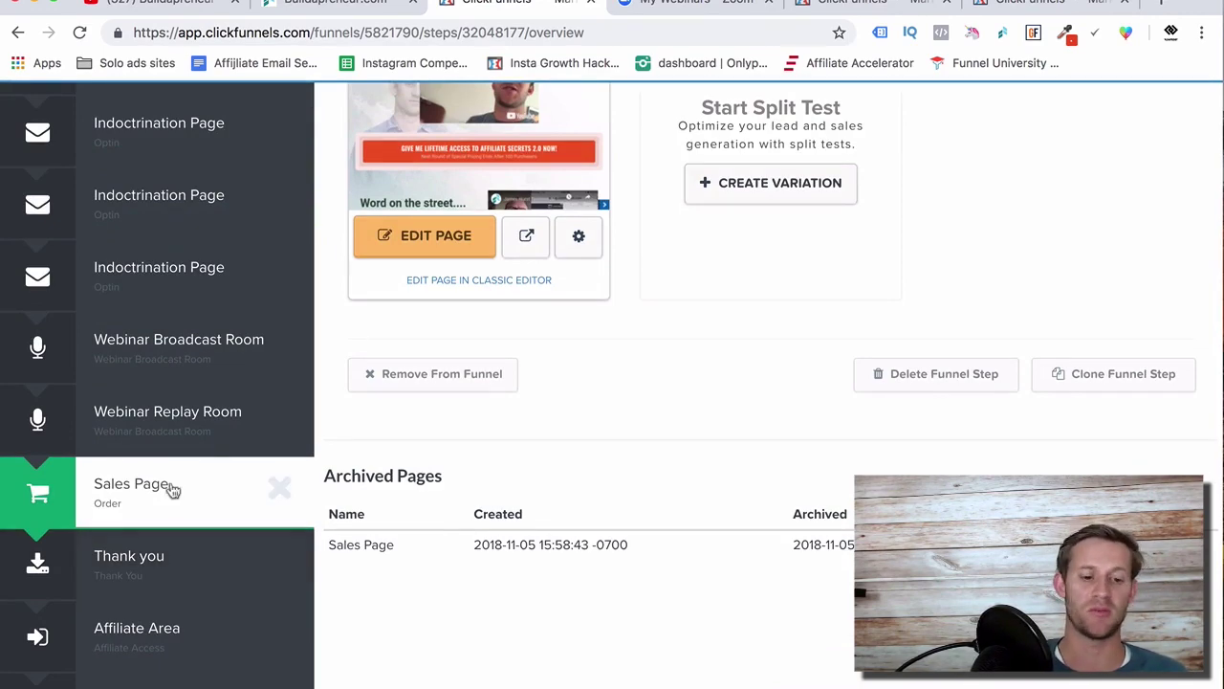
{"action": "left_click", "coordinate": [148, 524]}
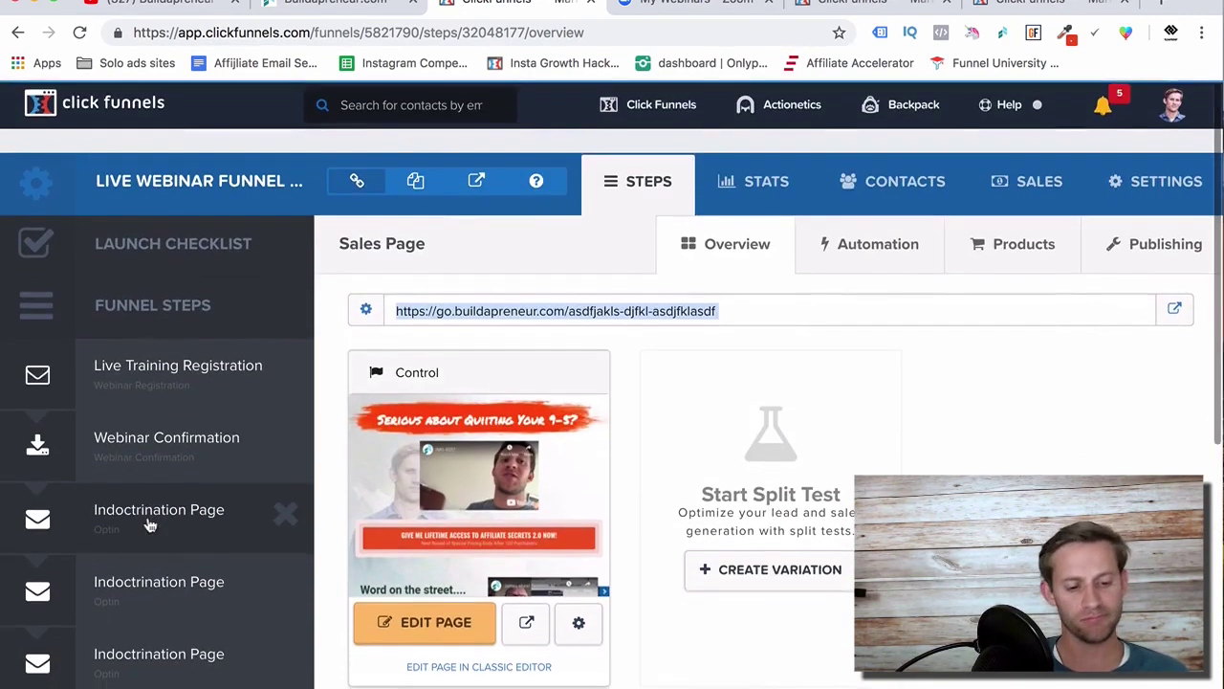
Step: Open the Webinar Replay Room page in the editor, examine its video's embed settings, close them and look over the page
{"action": "scroll", "coordinate": [251, 558], "scroll_direction": "down", "scroll_amount": 10}
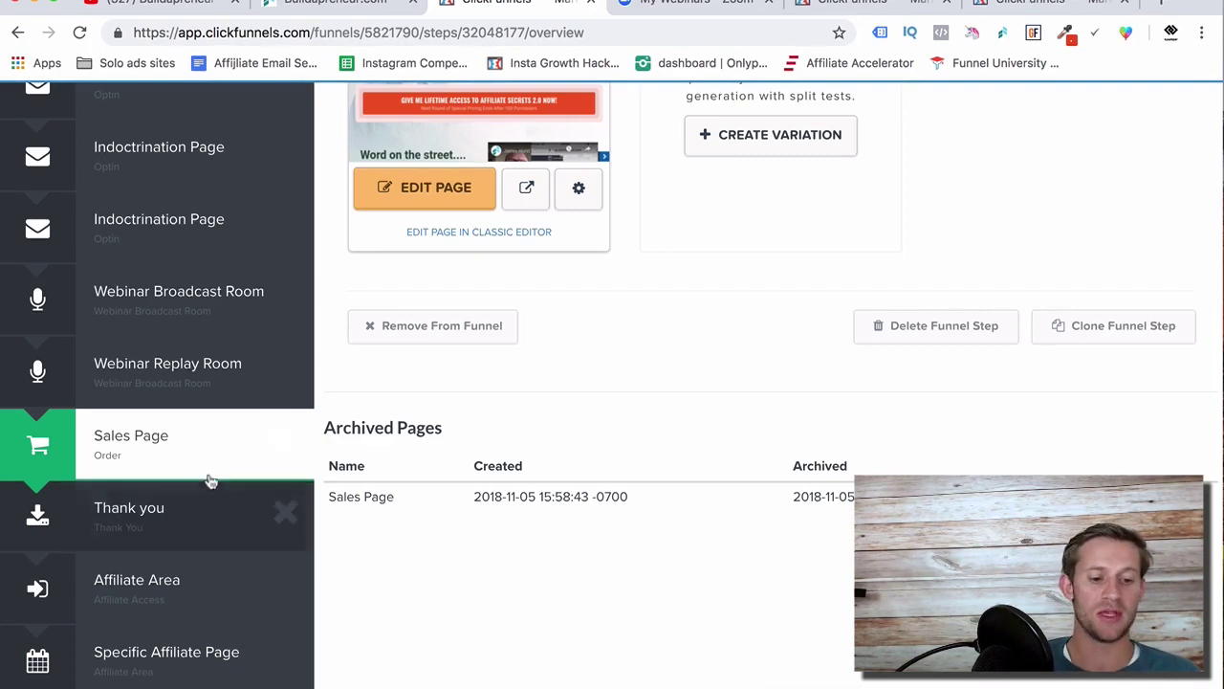
{"action": "left_click", "coordinate": [194, 402]}
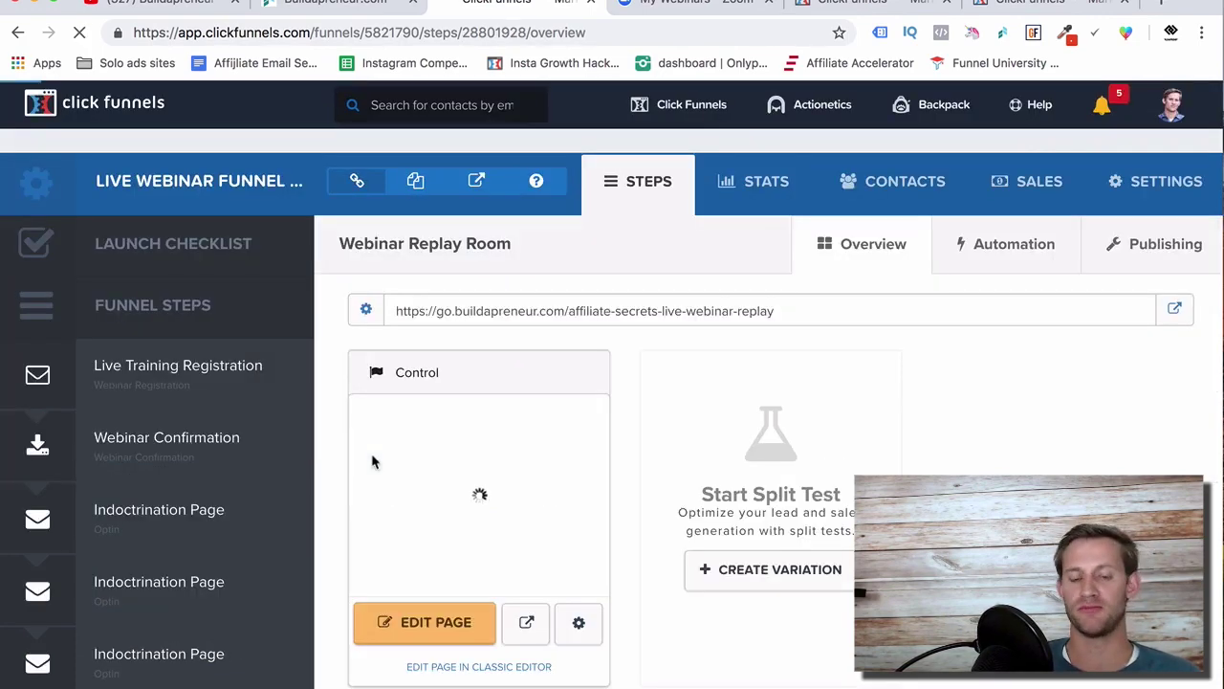
{"action": "left_click", "coordinate": [469, 623]}
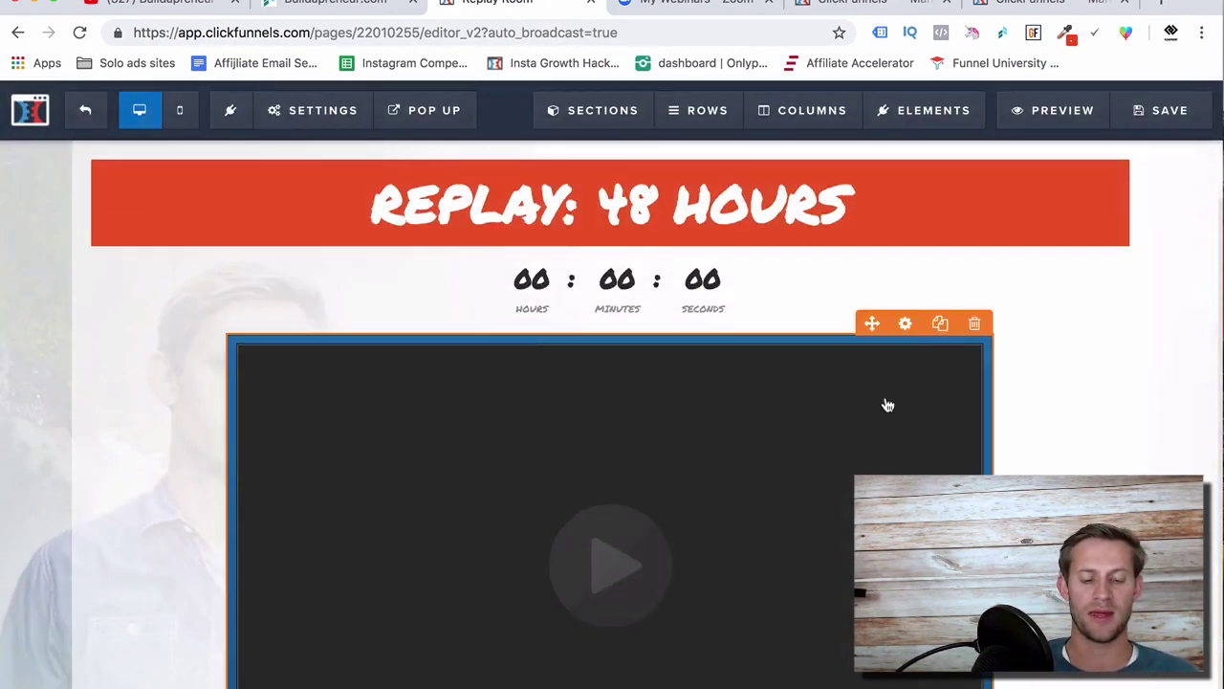
{"action": "left_click", "coordinate": [904, 329]}
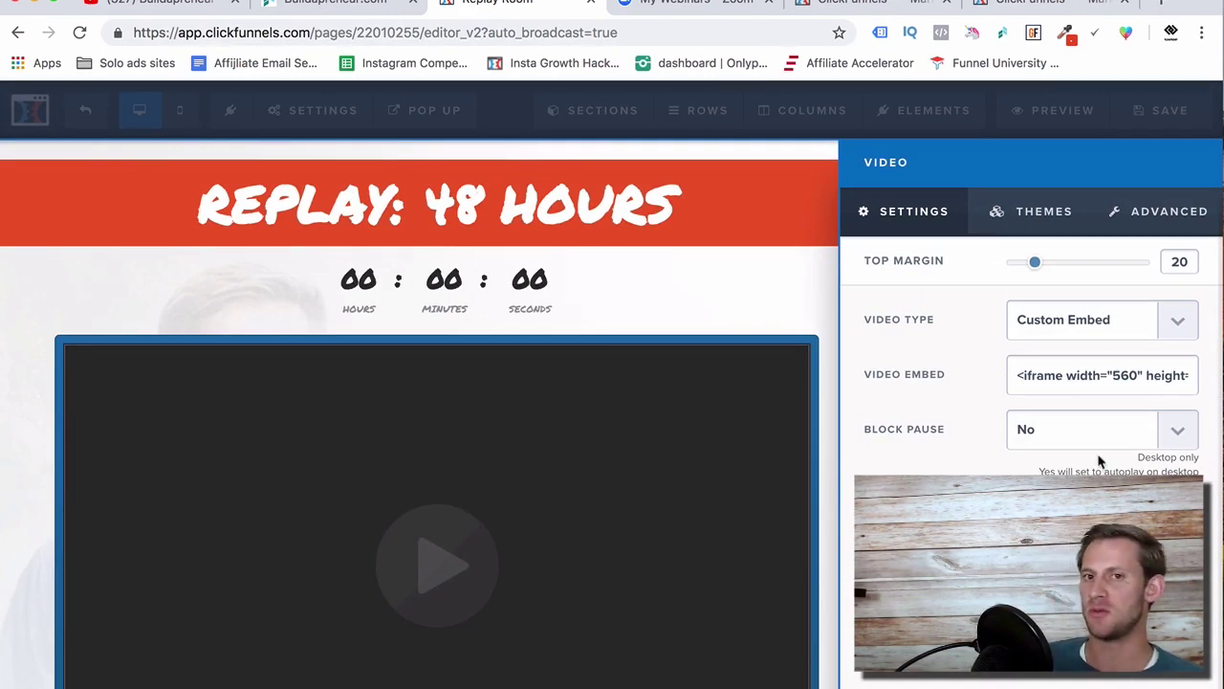
{"action": "left_click", "coordinate": [593, 415]}
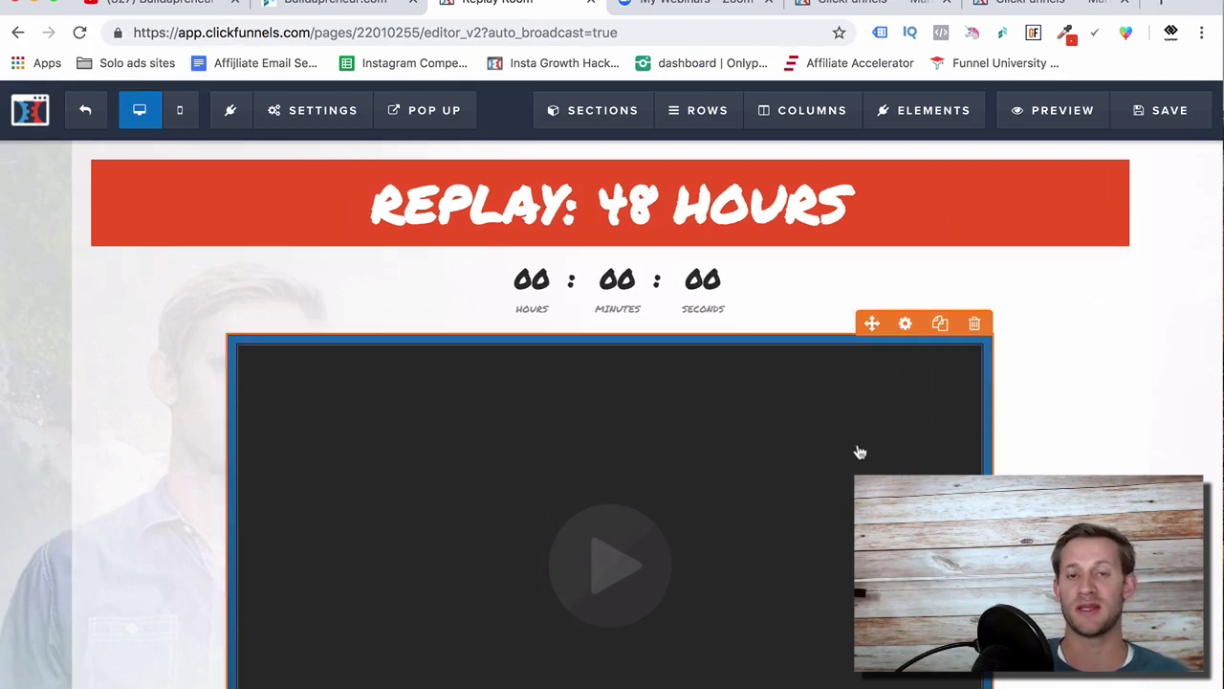
{"action": "scroll", "coordinate": [860, 451], "scroll_direction": "down", "scroll_amount": 3}
{"action": "scroll", "coordinate": [860, 451], "scroll_direction": "up", "scroll_amount": 3}
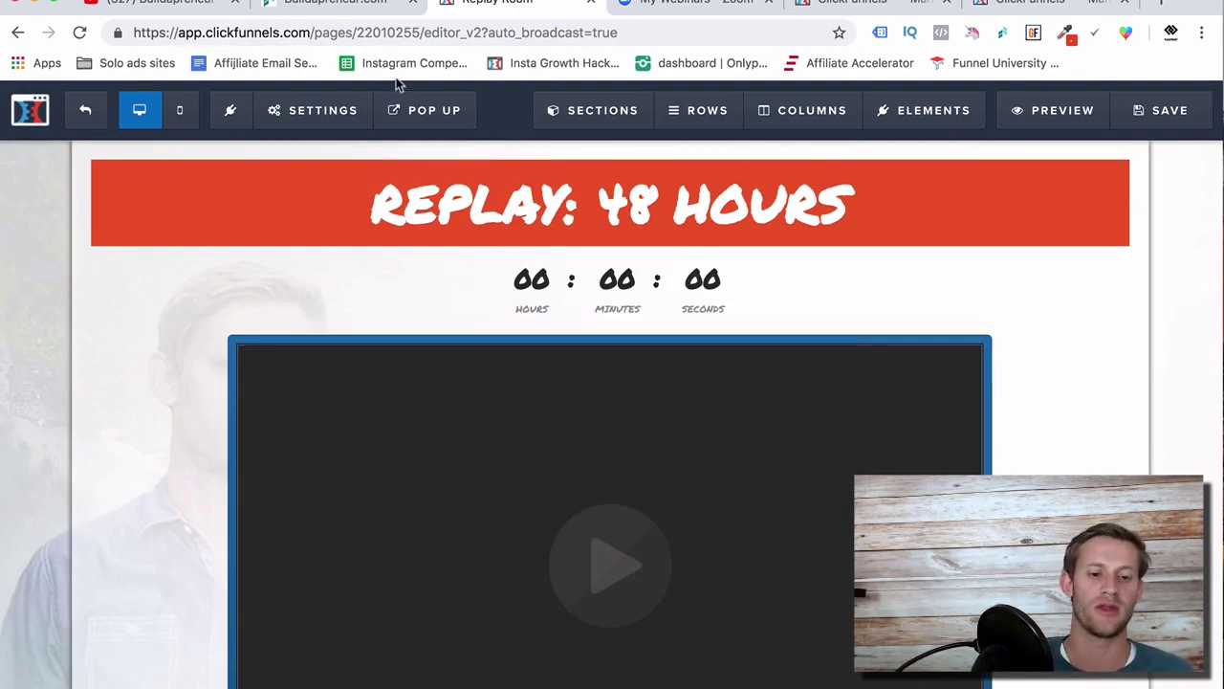
Step: Glance at the High Quality email automation, and leave the replay page editor for the funnel overview
{"action": "left_click", "coordinate": [331, 11]}
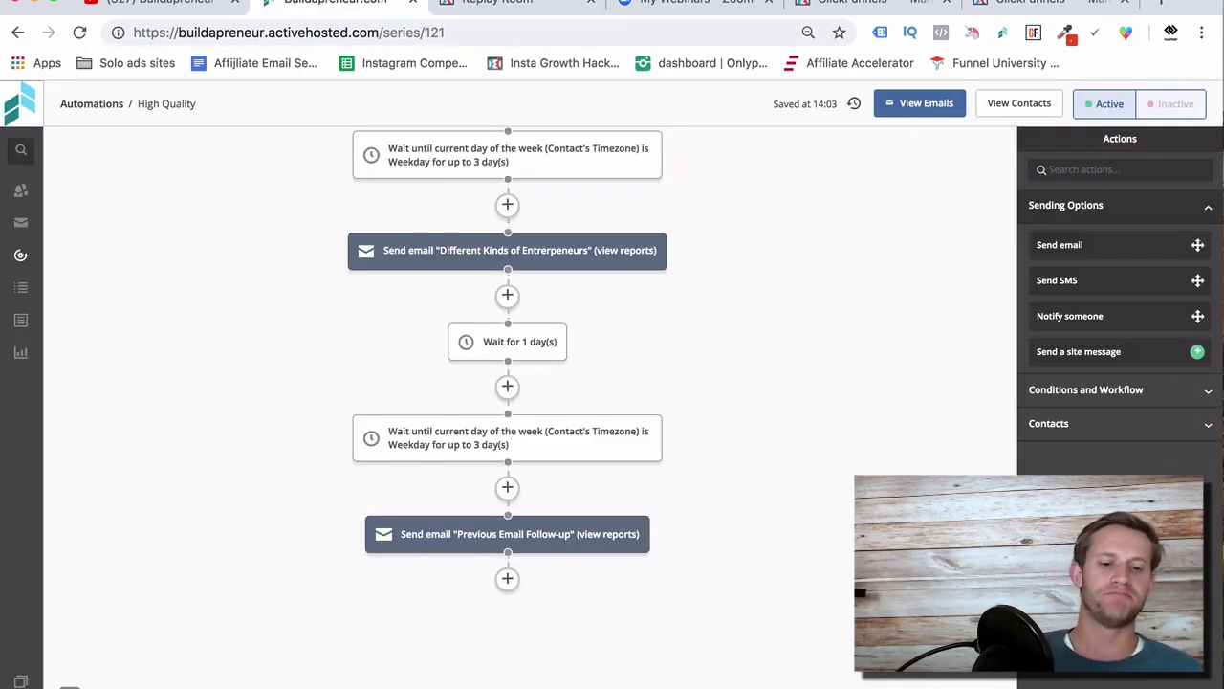
{"action": "key", "text": "ctrl+Tab"}
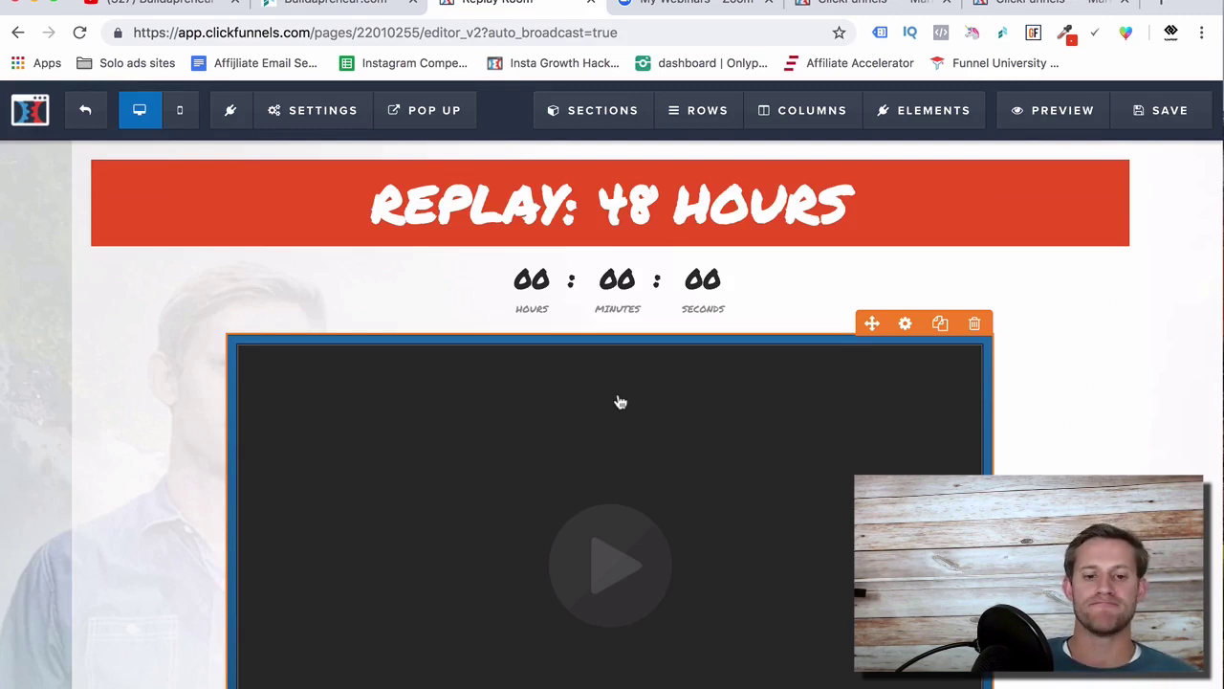
{"action": "left_click", "coordinate": [96, 124]}
{"action": "key", "text": "Return"}
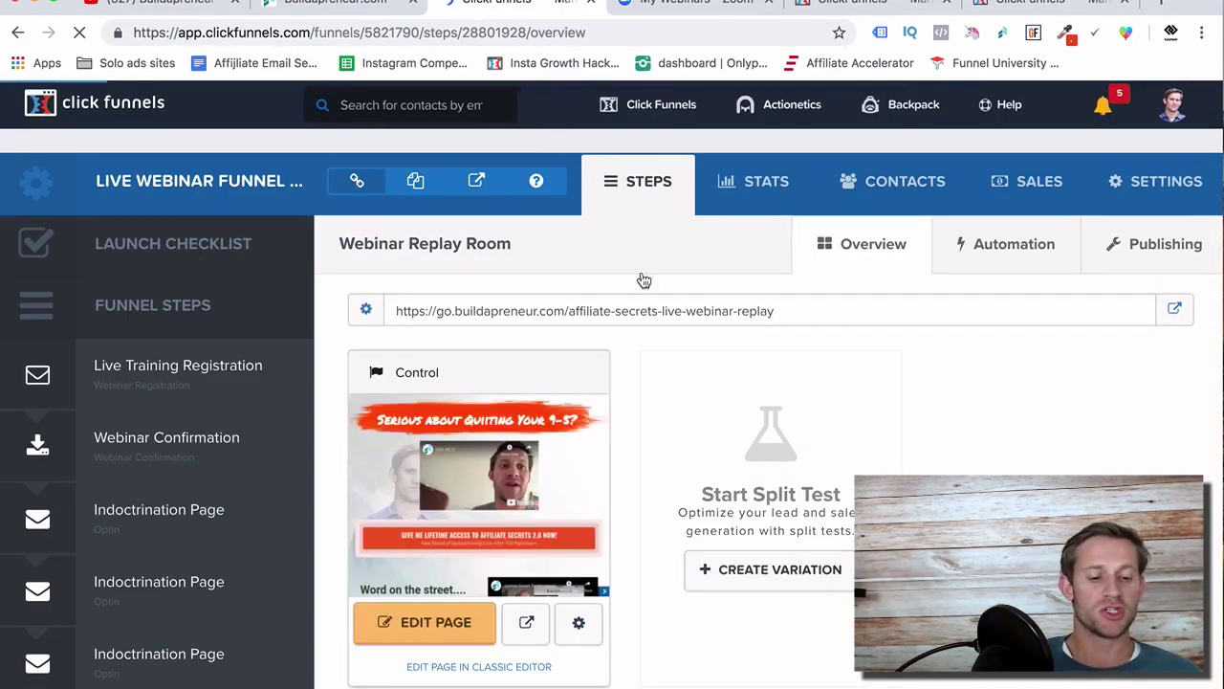
Step: Review the funnel steps from the Webinar Replay Room down to the Affiliate Area and back up to registration
{"action": "scroll", "coordinate": [240, 647], "scroll_direction": "down", "scroll_amount": 3}
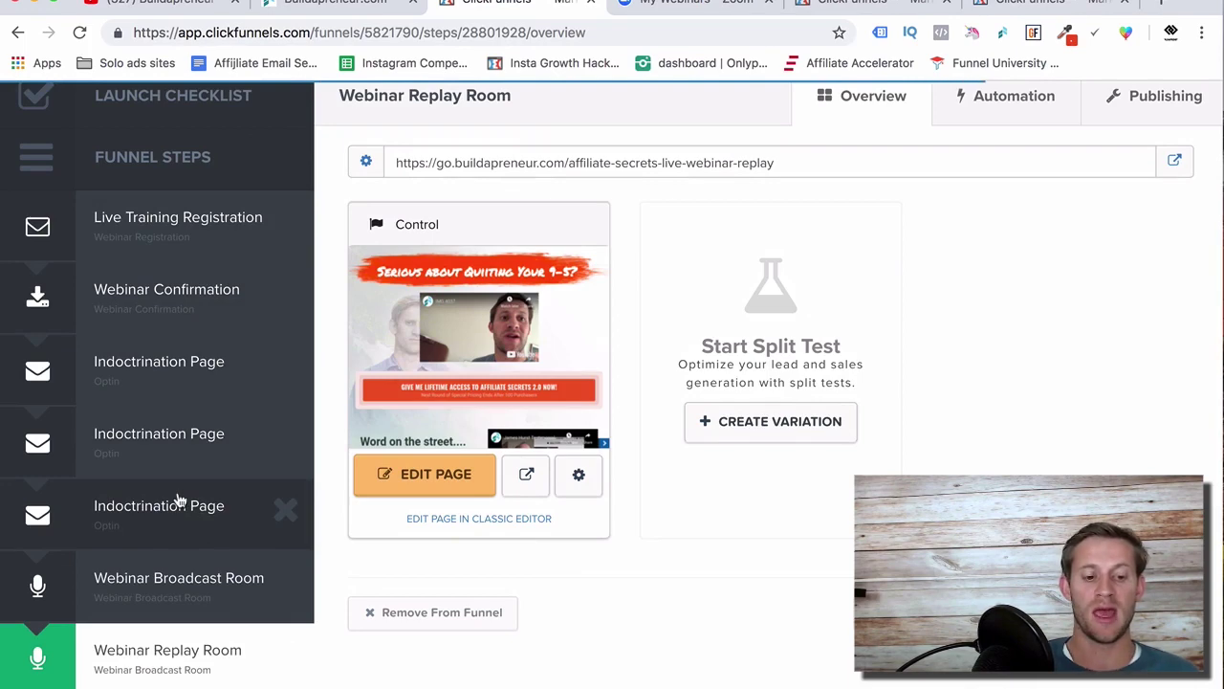
{"action": "scroll", "coordinate": [179, 499], "scroll_direction": "down", "scroll_amount": 2}
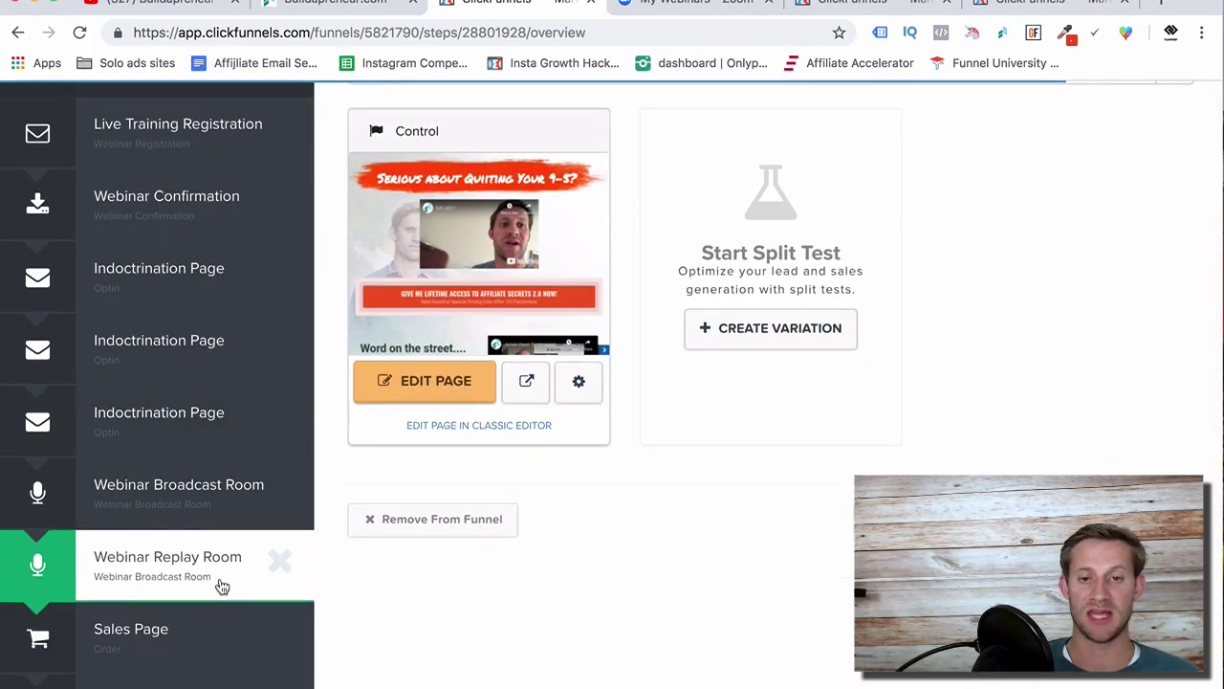
{"action": "scroll", "coordinate": [197, 557], "scroll_direction": "down", "scroll_amount": 2}
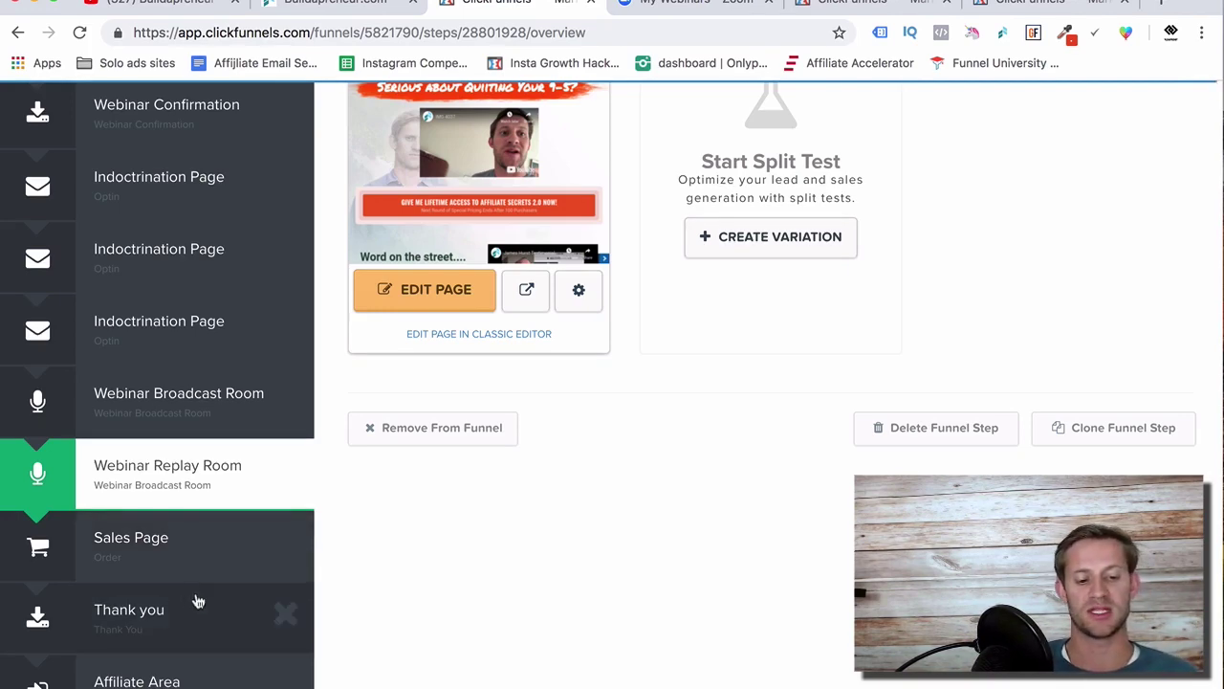
{"action": "scroll", "coordinate": [229, 603], "scroll_direction": "up", "scroll_amount": 2}
{"action": "scroll", "coordinate": [237, 631], "scroll_direction": "down", "scroll_amount": 3}
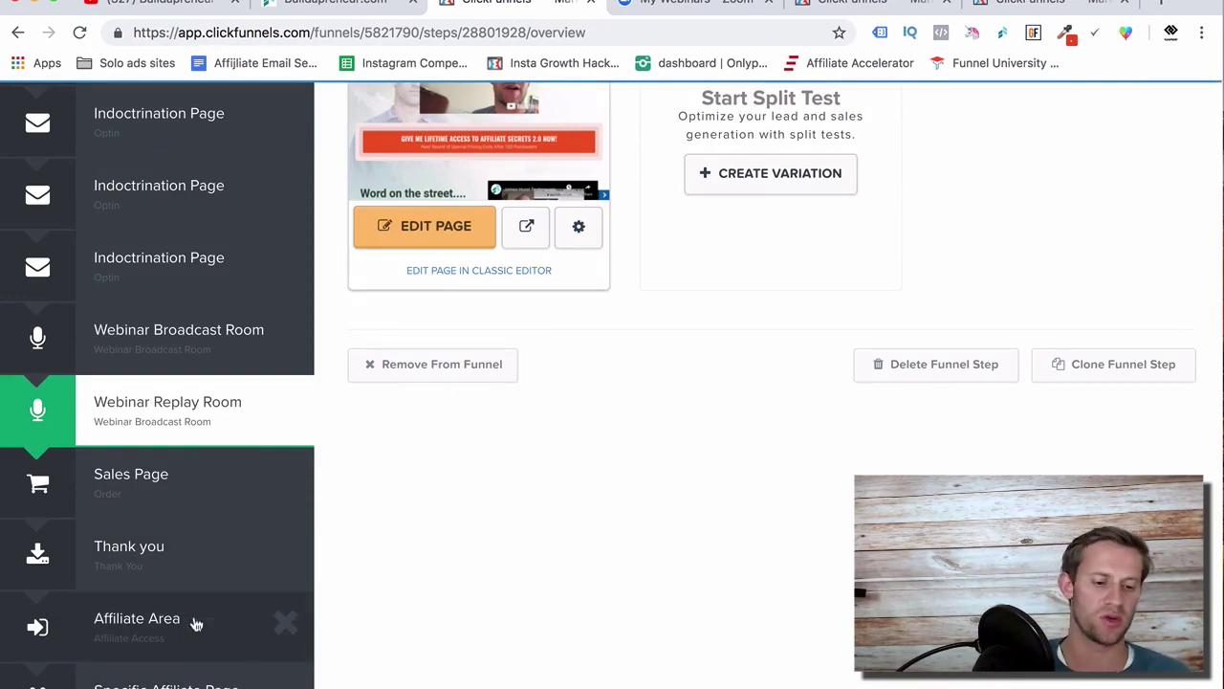
{"action": "scroll", "coordinate": [311, 510], "scroll_direction": "up", "scroll_amount": 5}
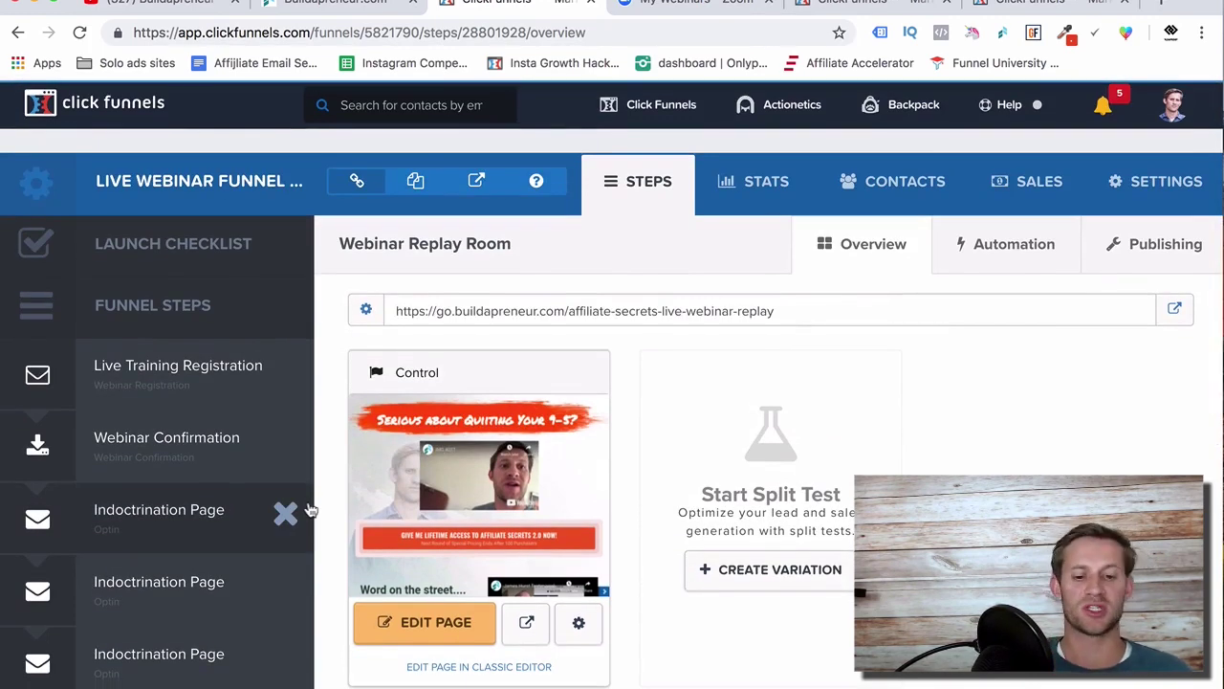
Step: Open the automation of the Live Training Registration step and examine its emails and their send timings, highlighting the "Take part in the fun!" delay
{"action": "left_click", "coordinate": [225, 365]}
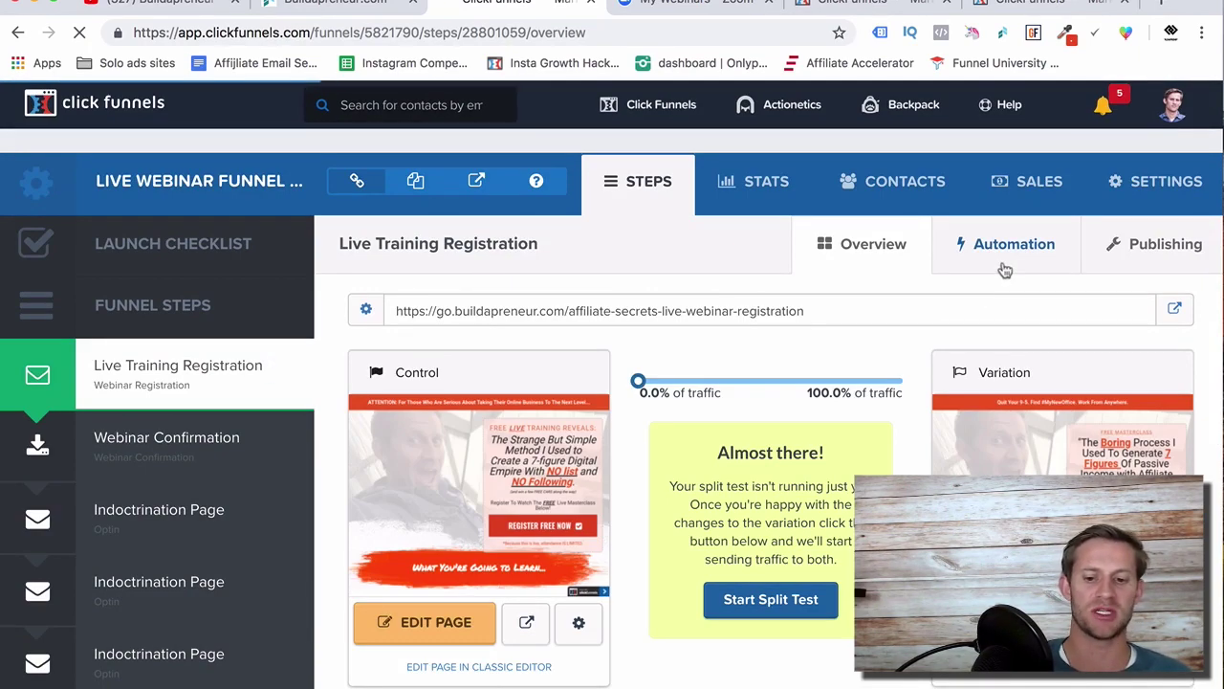
{"action": "left_click", "coordinate": [1004, 268]}
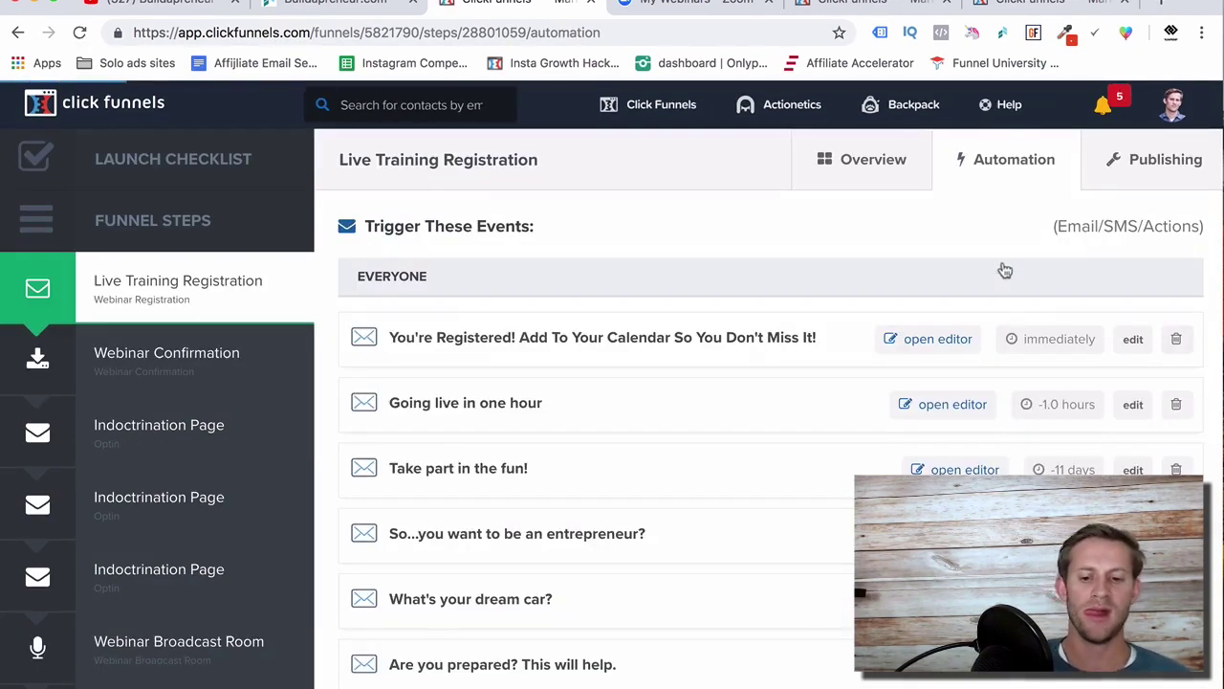
{"action": "scroll", "coordinate": [757, 561], "scroll_direction": "down", "scroll_amount": 5}
{"action": "scroll", "coordinate": [756, 554], "scroll_direction": "up", "scroll_amount": 5}
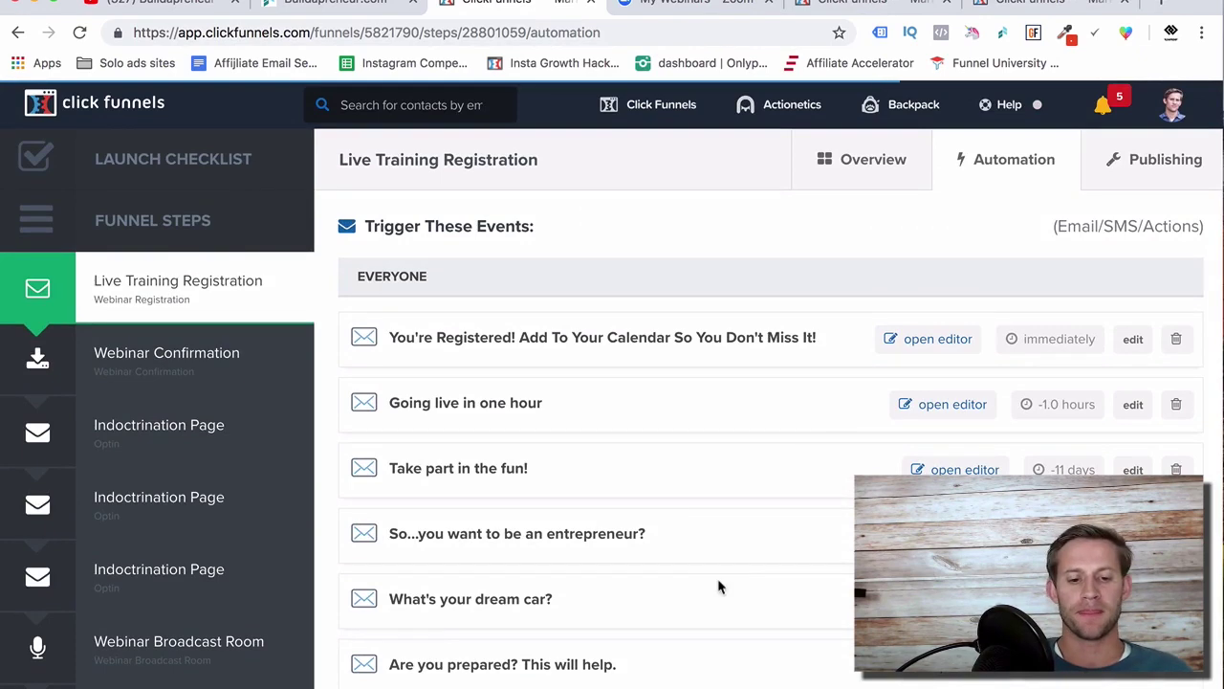
{"action": "scroll", "coordinate": [721, 585], "scroll_direction": "down", "scroll_amount": 4}
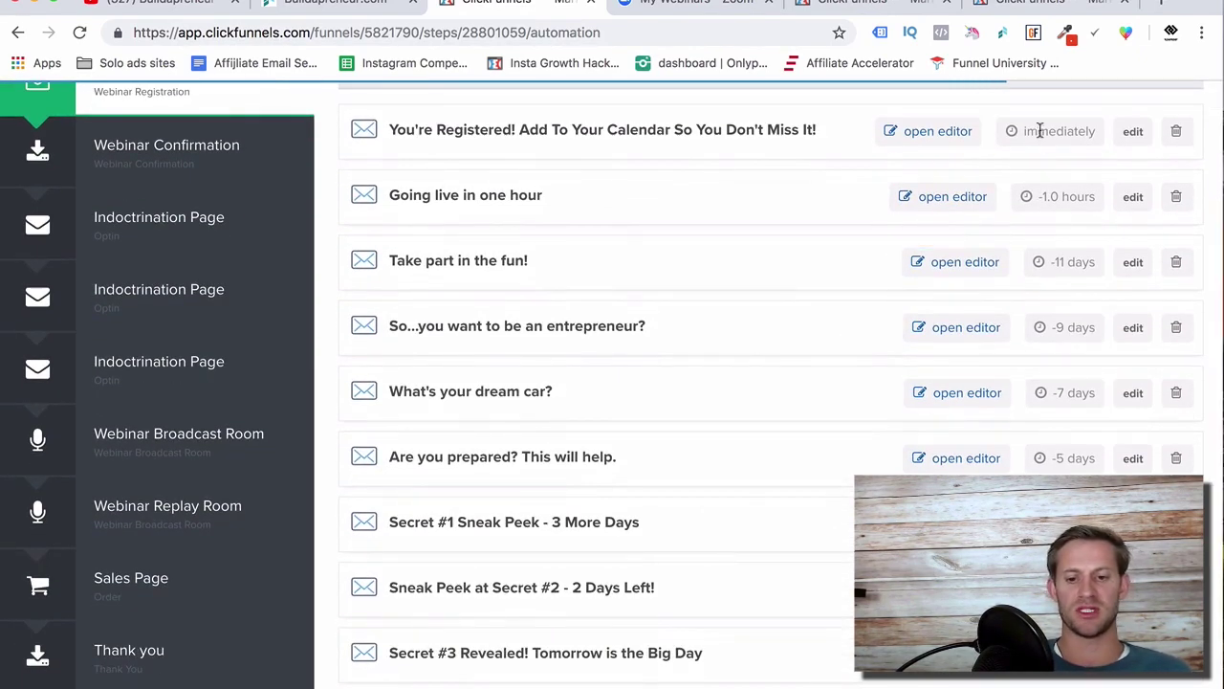
{"action": "scroll", "coordinate": [1033, 182], "scroll_direction": "up", "scroll_amount": 2}
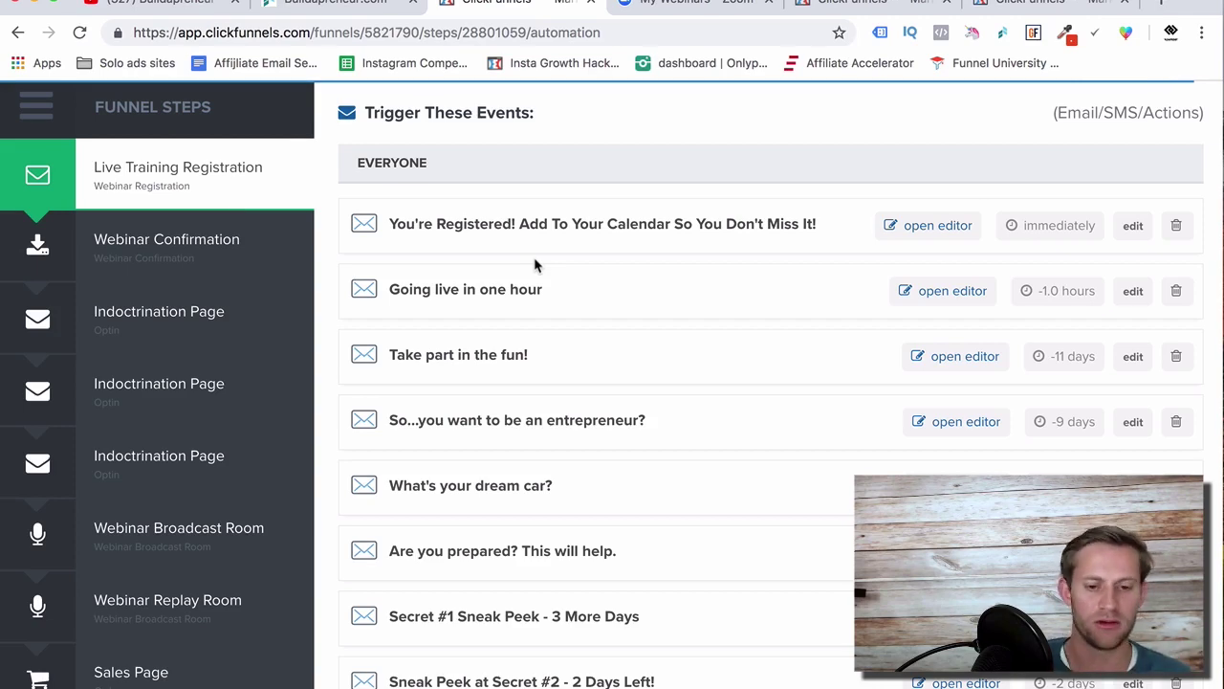
{"action": "scroll", "coordinate": [615, 344], "scroll_direction": "down", "scroll_amount": 2}
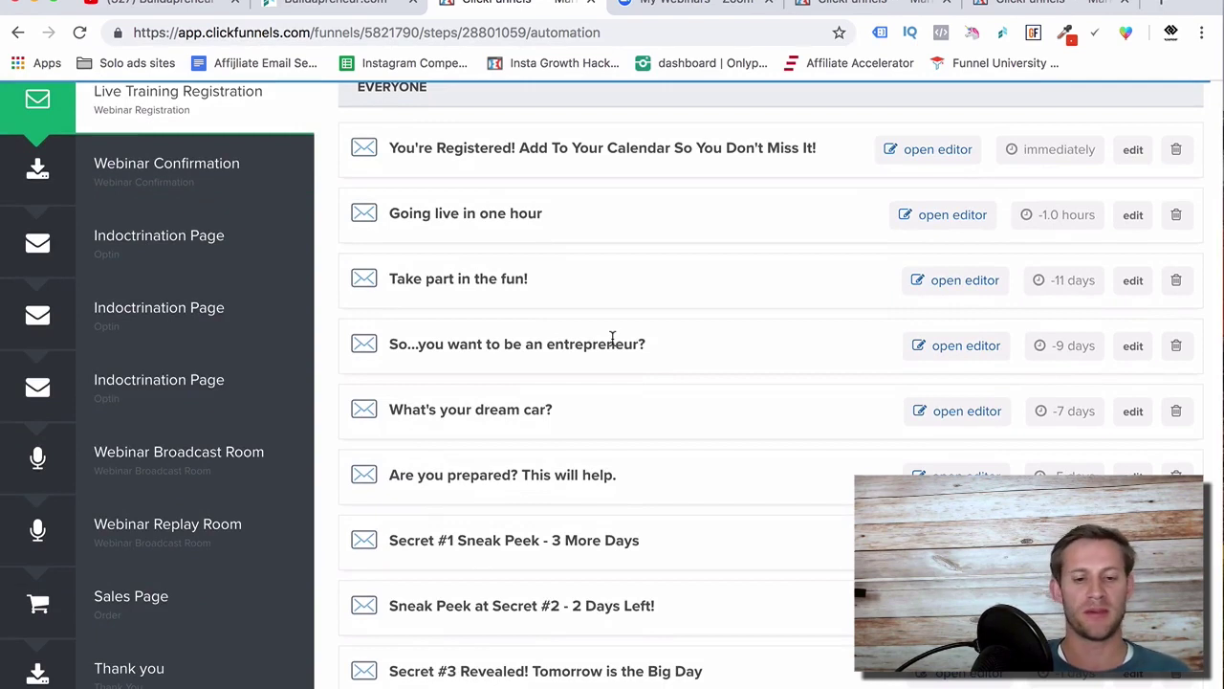
{"action": "scroll", "coordinate": [775, 430], "scroll_direction": "down", "scroll_amount": 1}
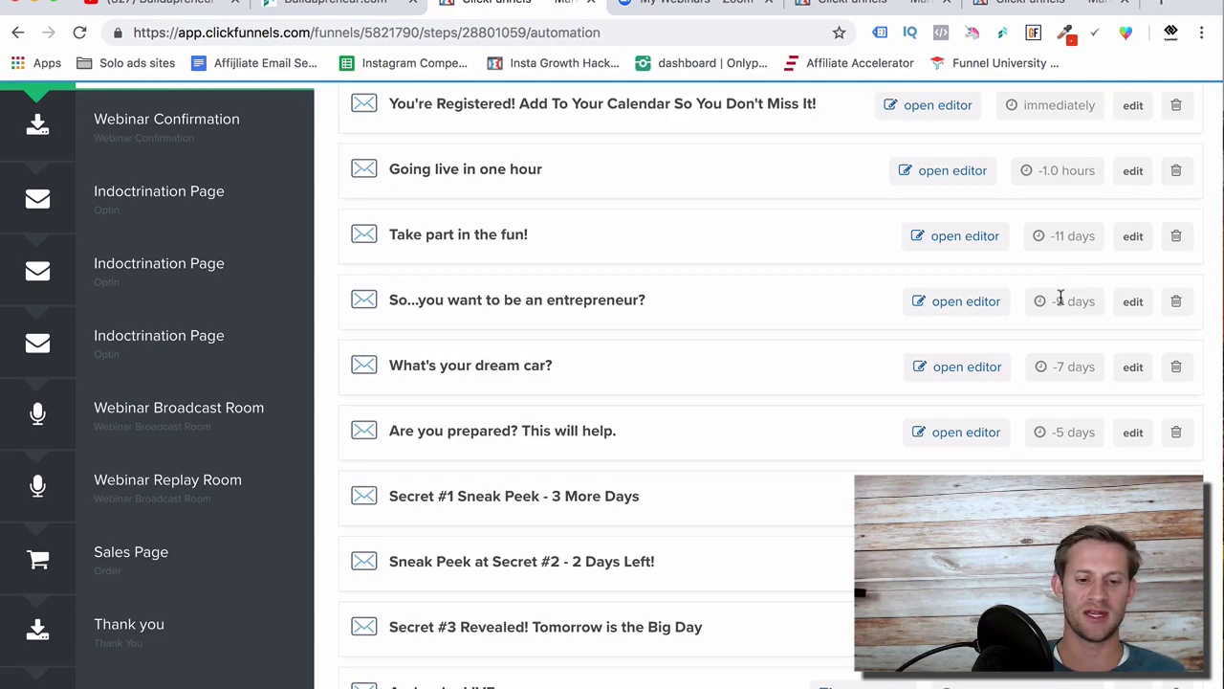
{"action": "left_click_drag", "start_coordinate": [1047, 236], "coordinate": [1064, 242]}
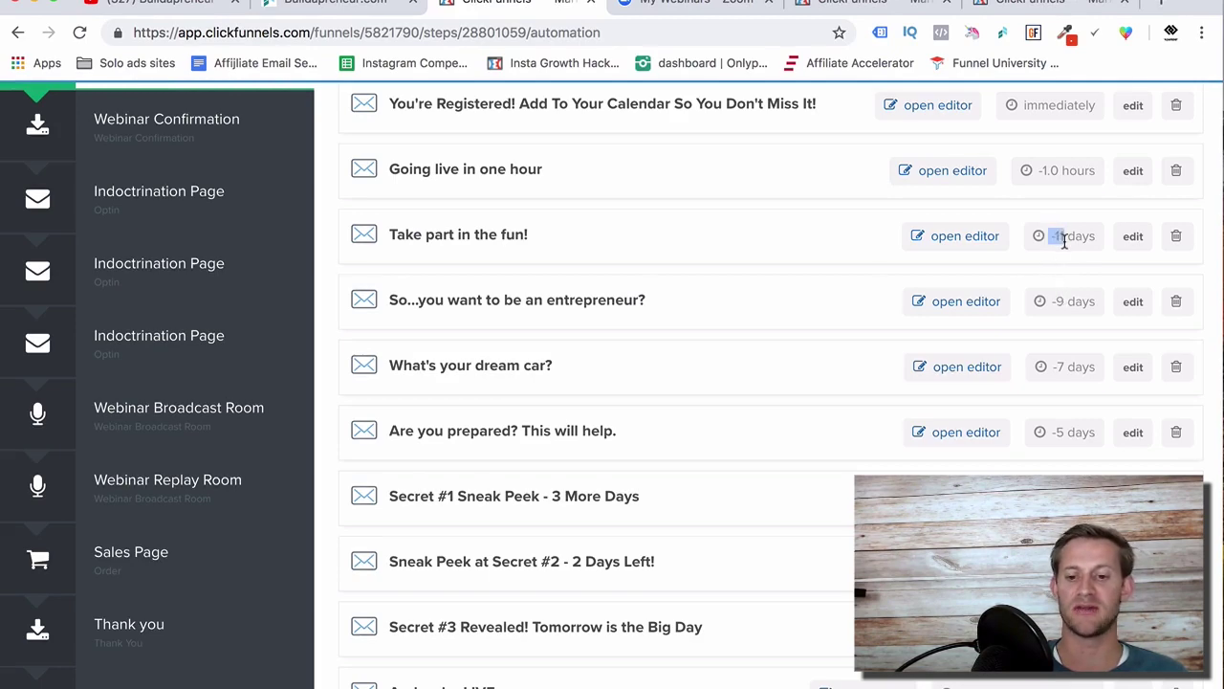
Step: Draft a new email delayed -3 days from the webinar time, and close the dialog without creating it
{"action": "scroll", "coordinate": [981, 404], "scroll_direction": "down", "scroll_amount": 5}
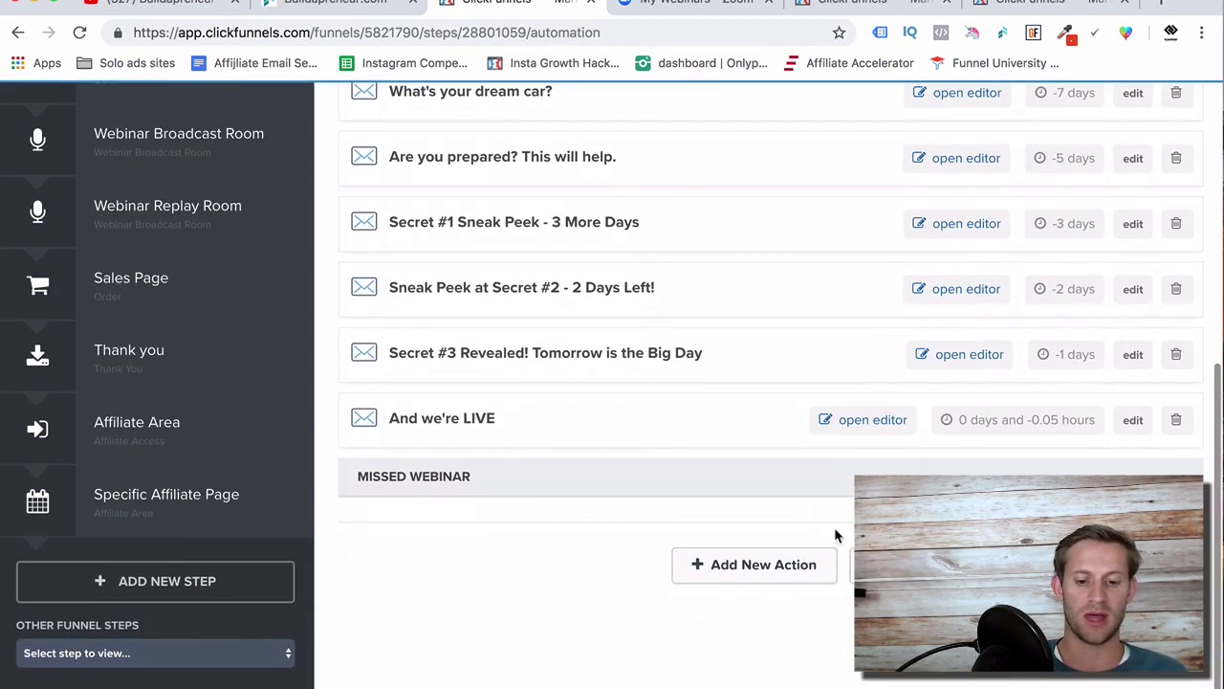
{"action": "left_click", "coordinate": [846, 563]}
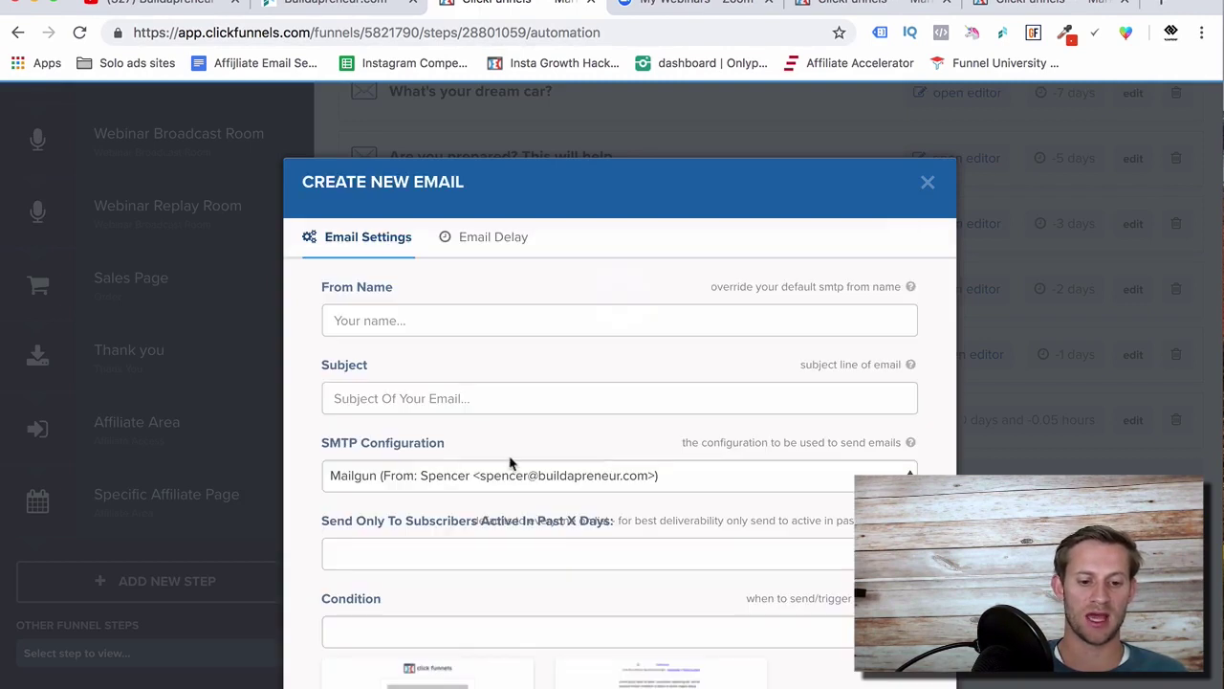
{"action": "left_click", "coordinate": [514, 235]}
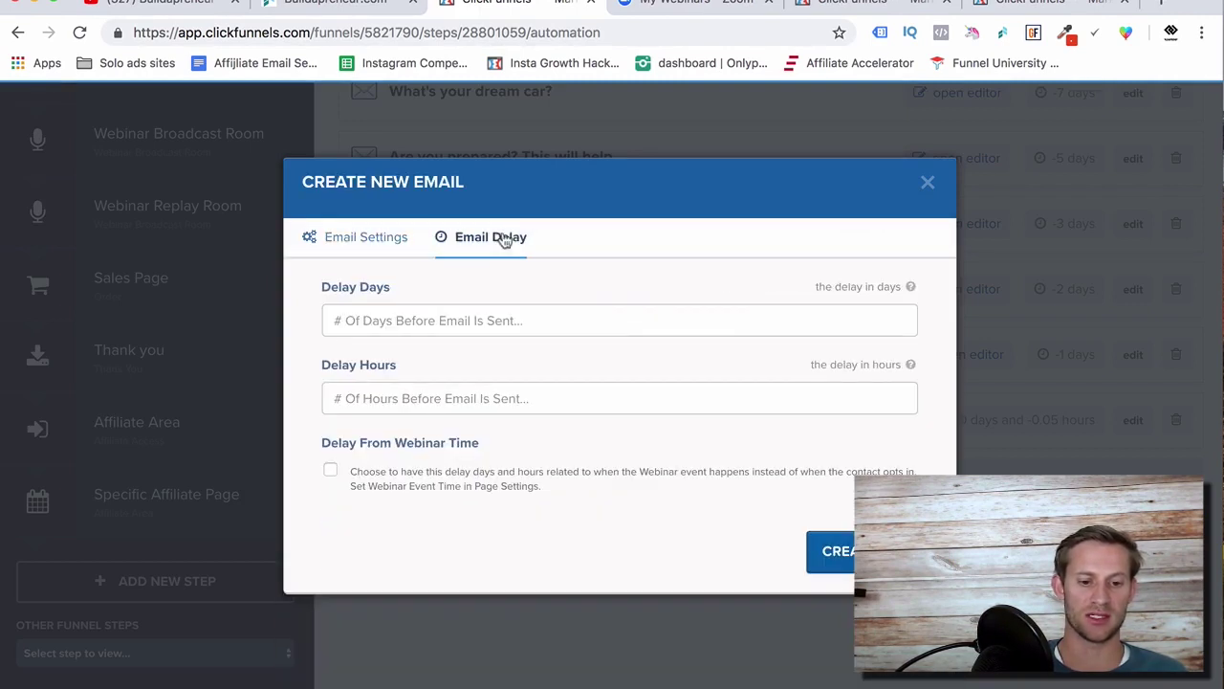
{"action": "left_click", "coordinate": [331, 469]}
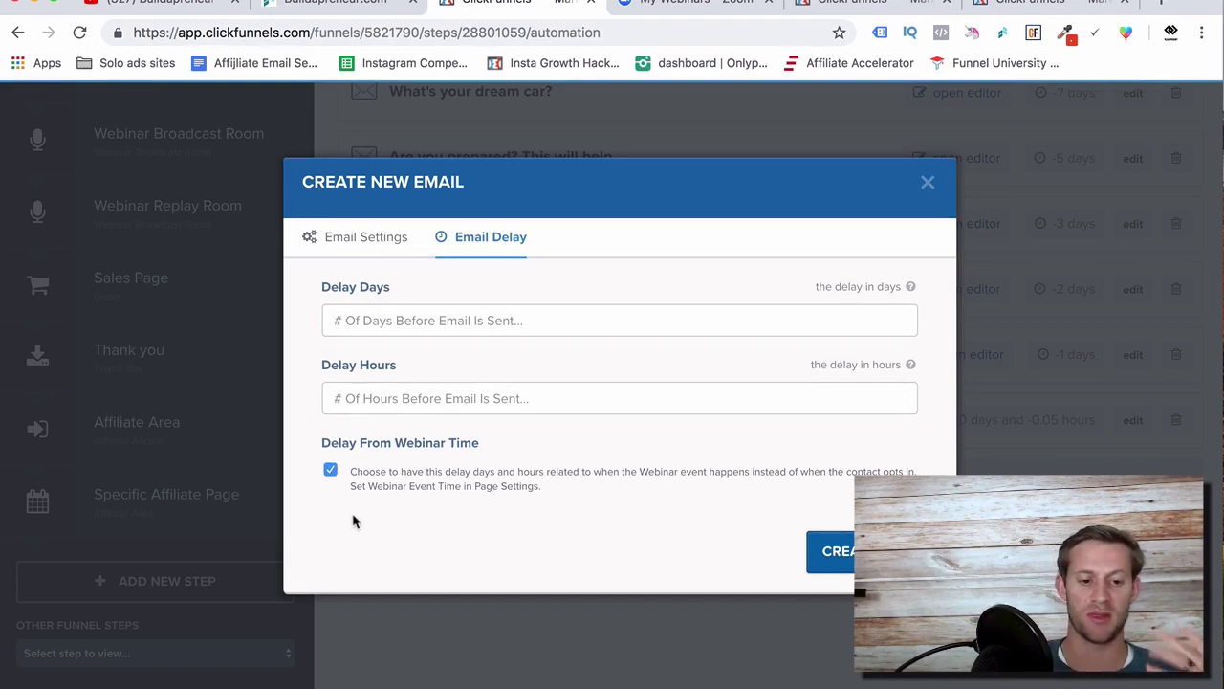
{"action": "left_click", "coordinate": [403, 320]}
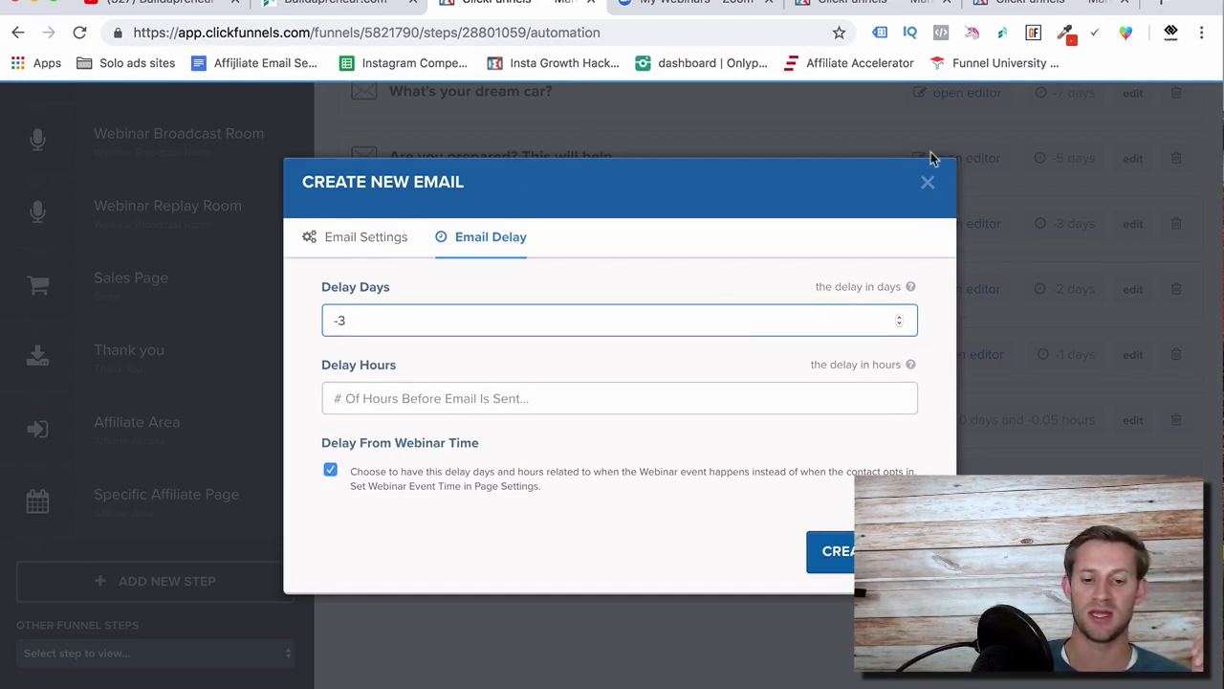
{"action": "left_click", "coordinate": [927, 182]}
Step: Examine the pre-webinar emails, highlighting the Secret #1 sneak peek, the Secret #2 sneak peek and "Going live in one hour"
{"action": "scroll", "coordinate": [878, 336], "scroll_direction": "up", "scroll_amount": 2}
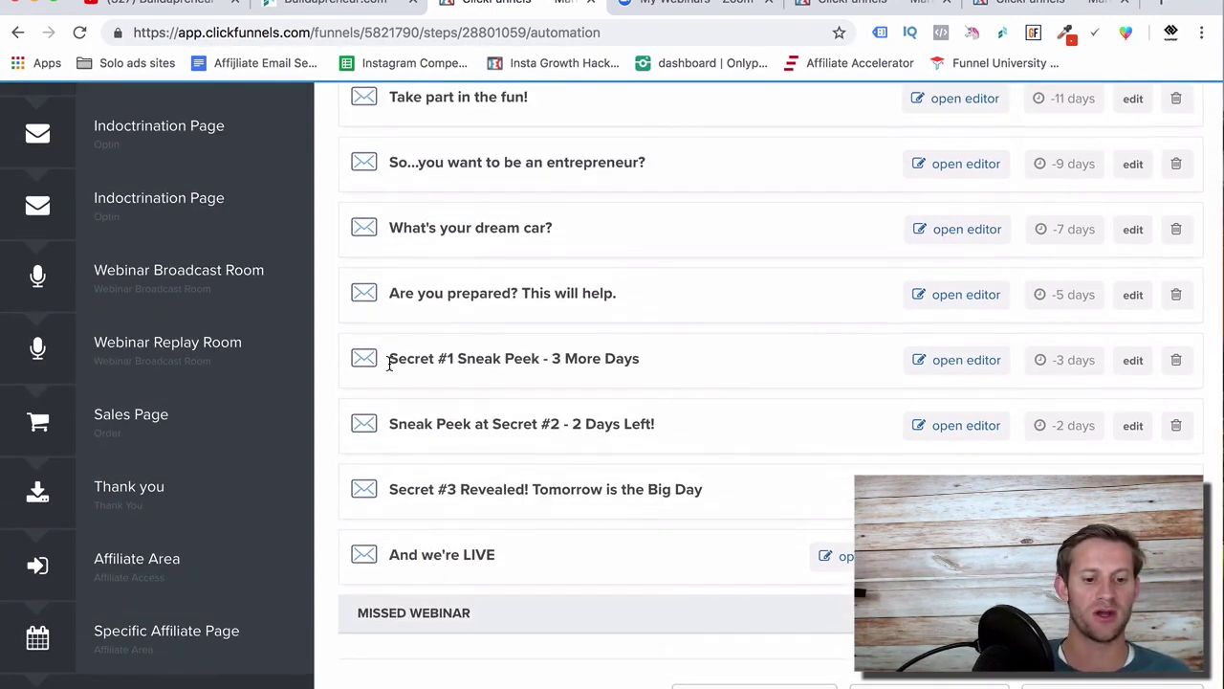
{"action": "left_click_drag", "start_coordinate": [389, 361], "coordinate": [558, 377]}
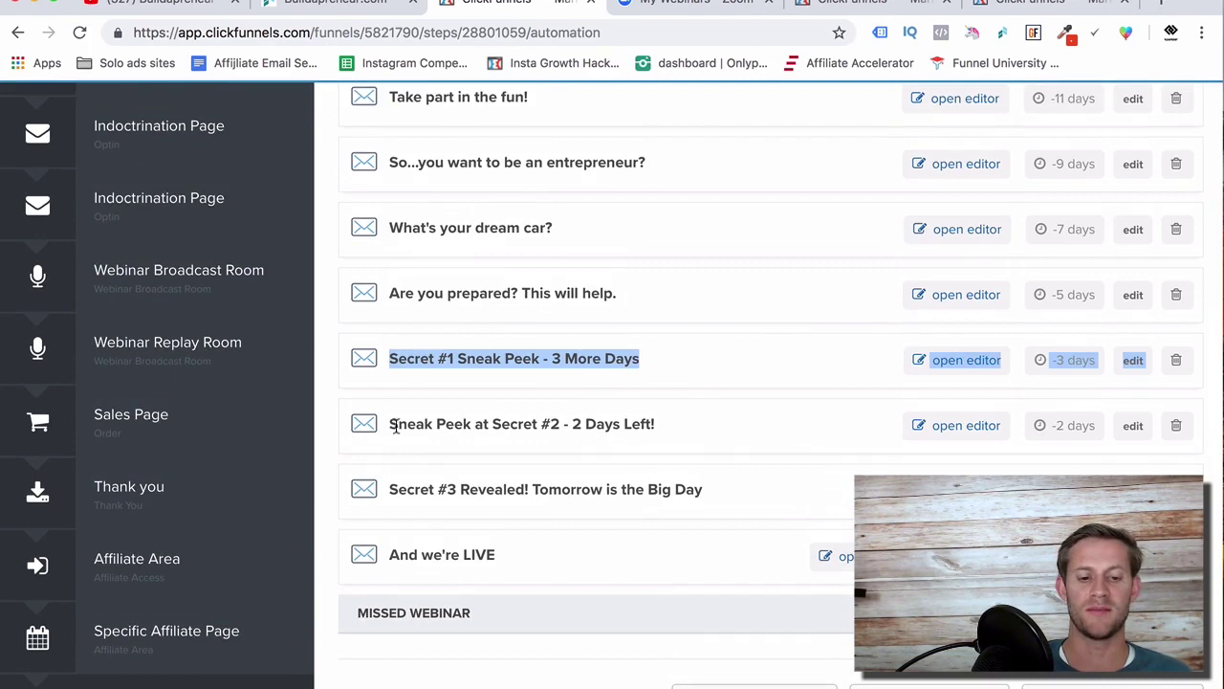
{"action": "left_click_drag", "start_coordinate": [395, 426], "coordinate": [492, 472]}
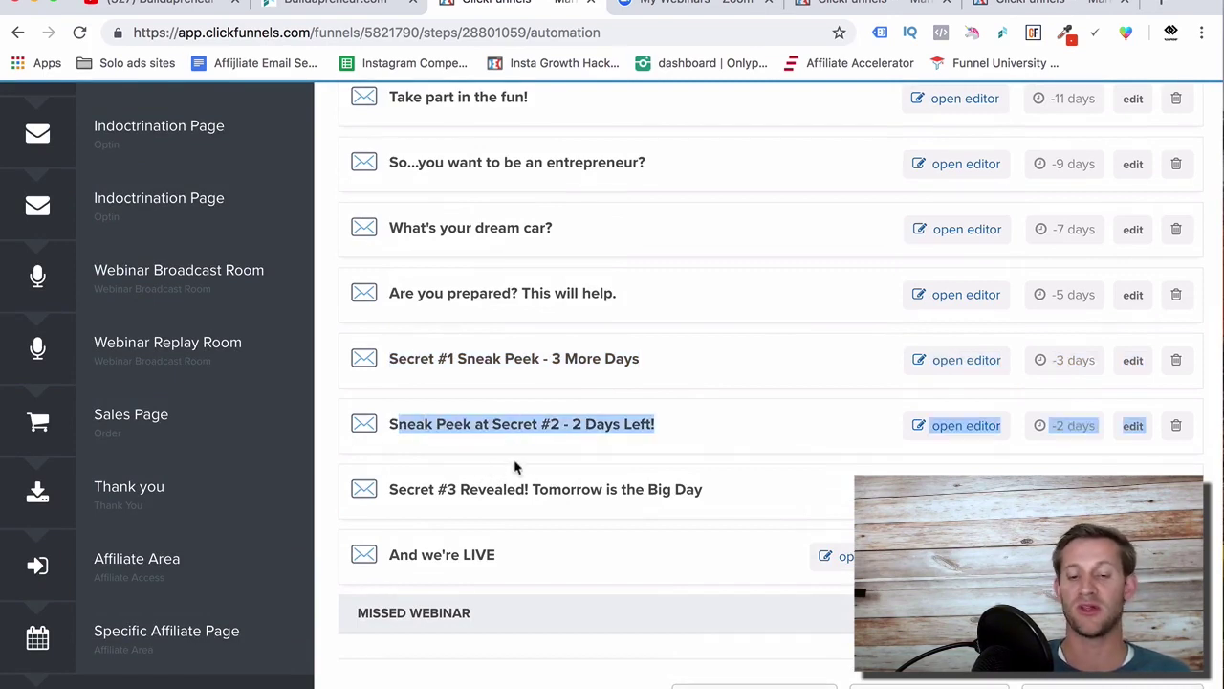
{"action": "scroll", "coordinate": [164, 205], "scroll_direction": "up", "scroll_amount": 1}
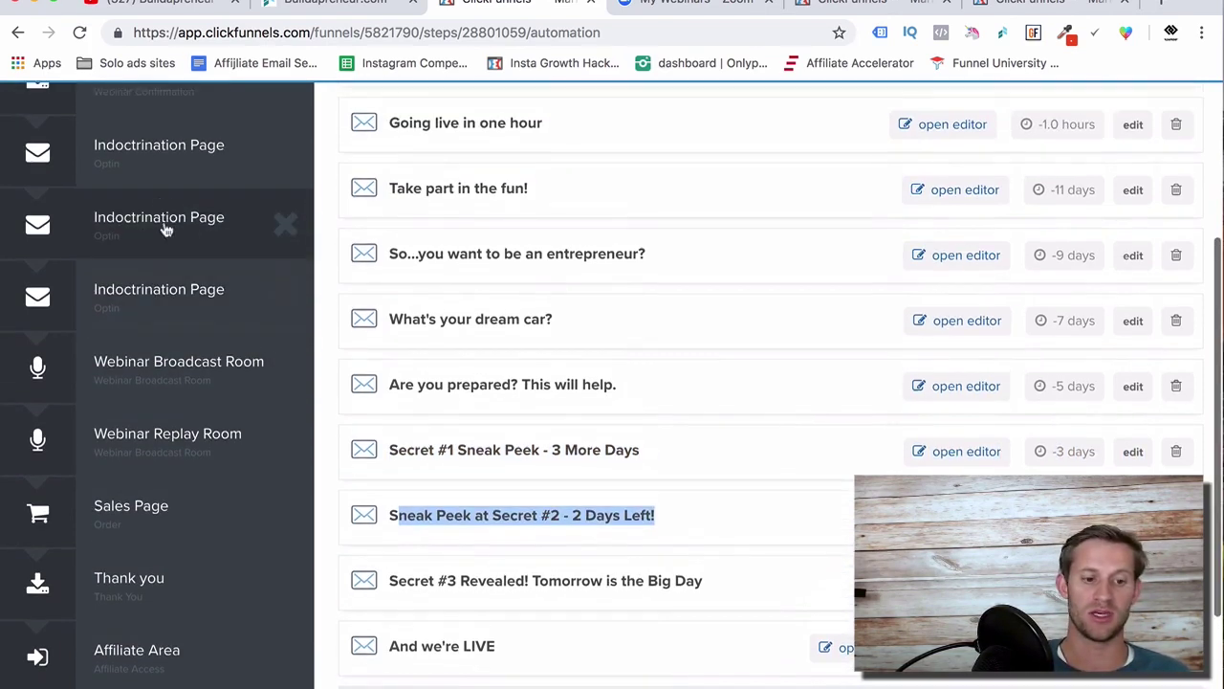
{"action": "scroll", "coordinate": [285, 273], "scroll_direction": "down", "scroll_amount": 2}
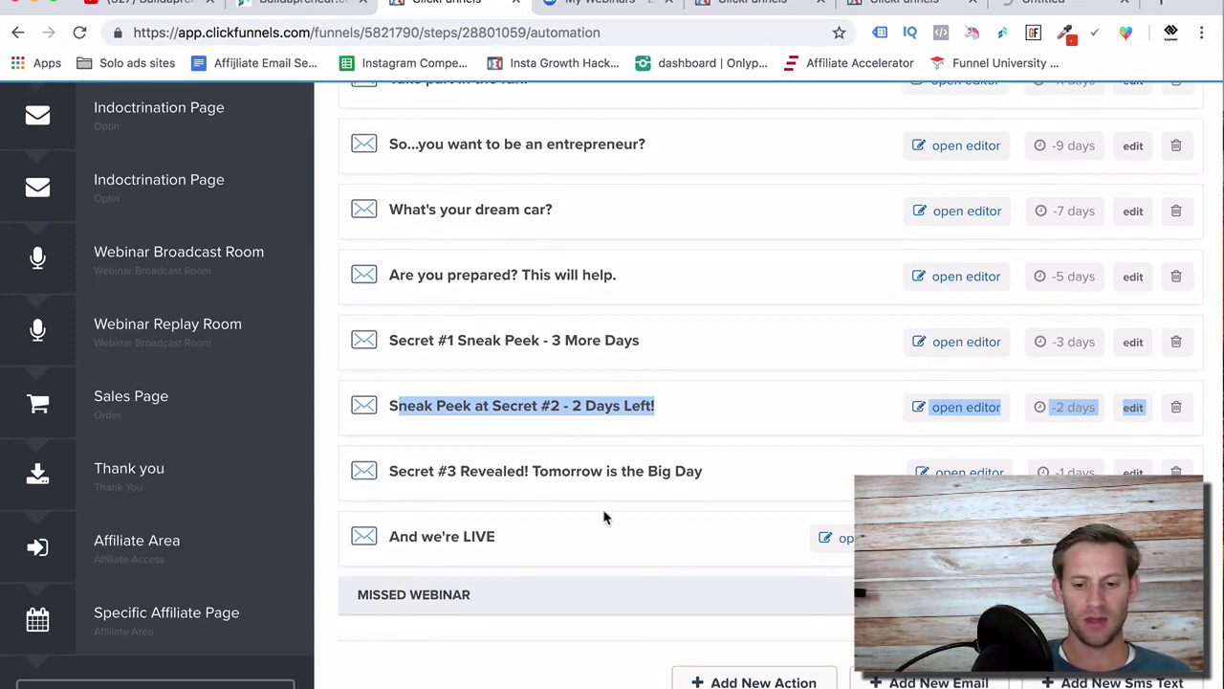
{"action": "scroll", "coordinate": [604, 514], "scroll_direction": "up", "scroll_amount": 1}
{"action": "scroll", "coordinate": [605, 515], "scroll_direction": "up", "scroll_amount": 1}
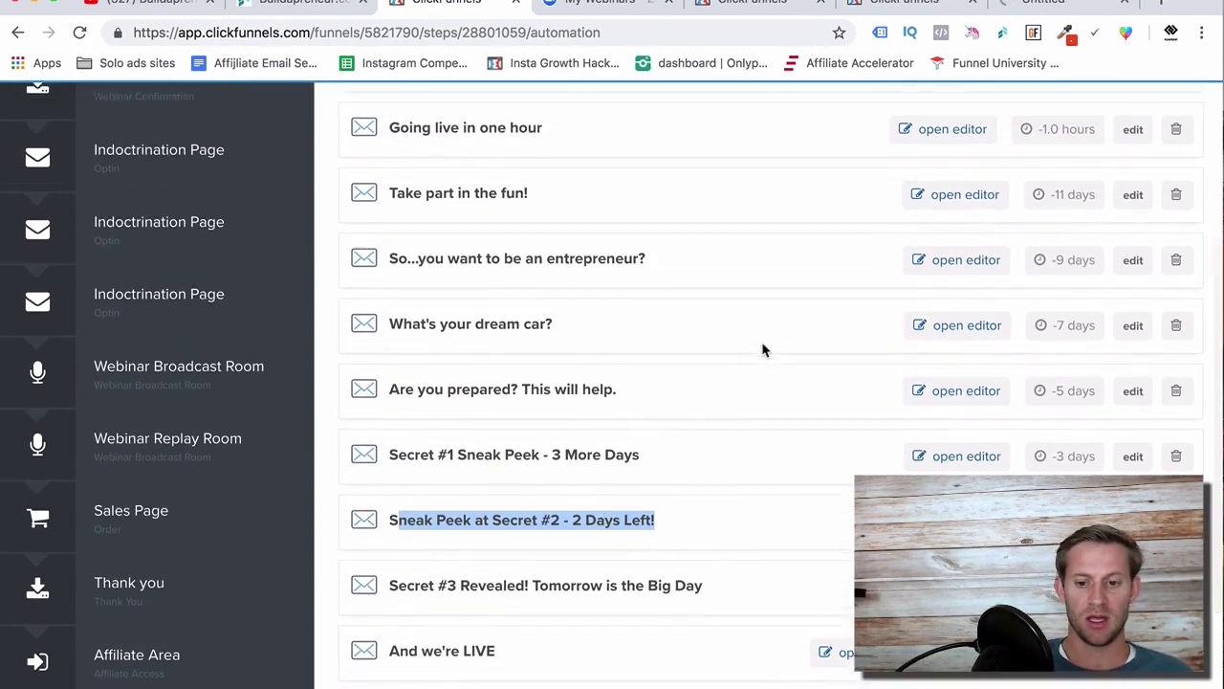
{"action": "scroll", "coordinate": [762, 350], "scroll_direction": "up", "scroll_amount": 1}
{"action": "left_click_drag", "start_coordinate": [400, 182], "coordinate": [550, 203]}
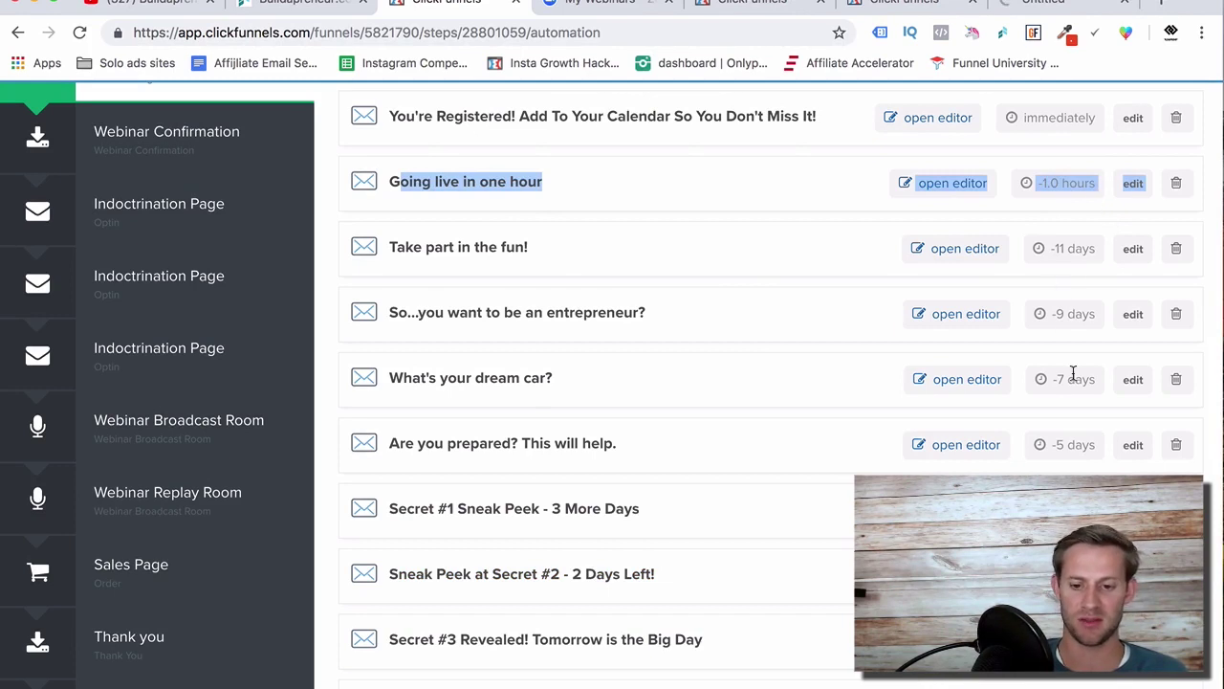
Step: Look over the full list of registration emails, from the registration confirmation down to the Missed Webinar section and back
{"action": "scroll", "coordinate": [494, 254], "scroll_direction": "up", "scroll_amount": 1}
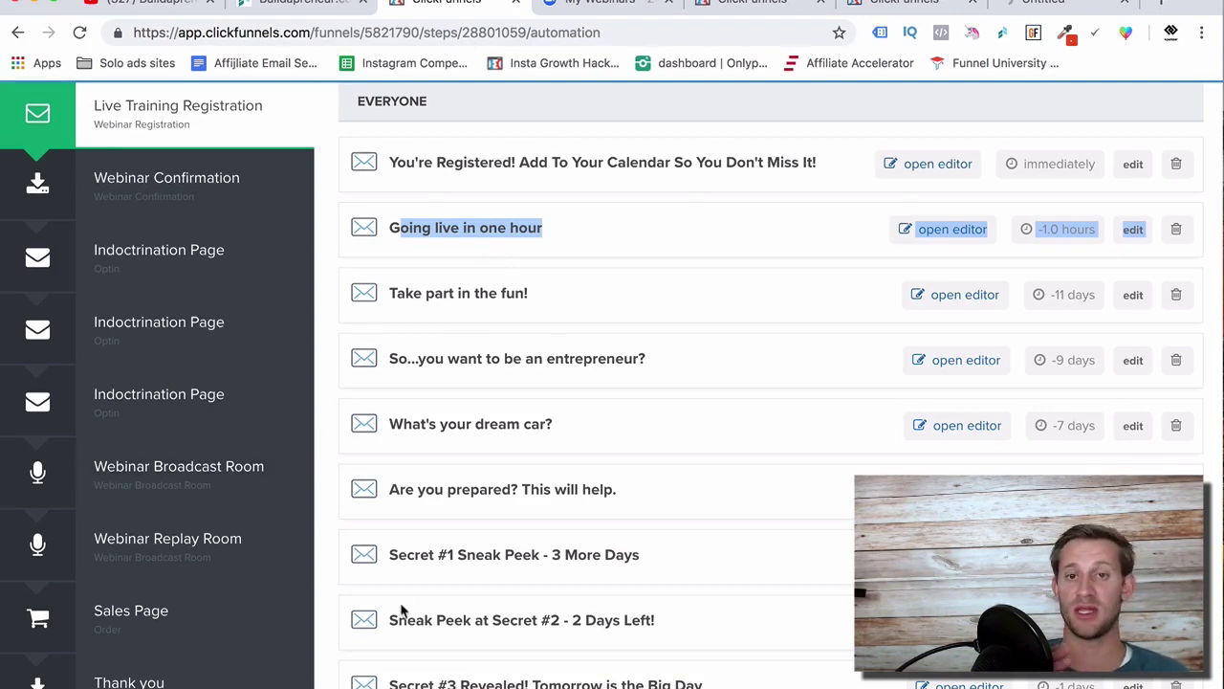
{"action": "scroll", "coordinate": [402, 609], "scroll_direction": "down", "scroll_amount": 5}
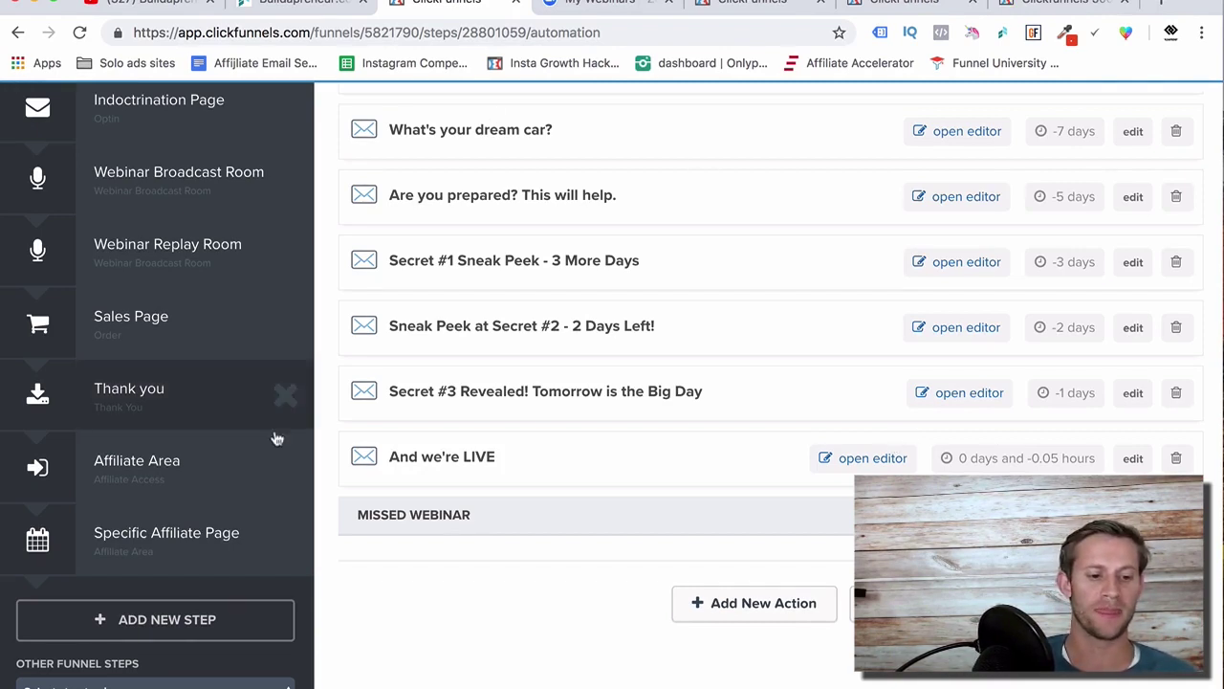
{"action": "scroll", "coordinate": [284, 393], "scroll_direction": "up", "scroll_amount": 10}
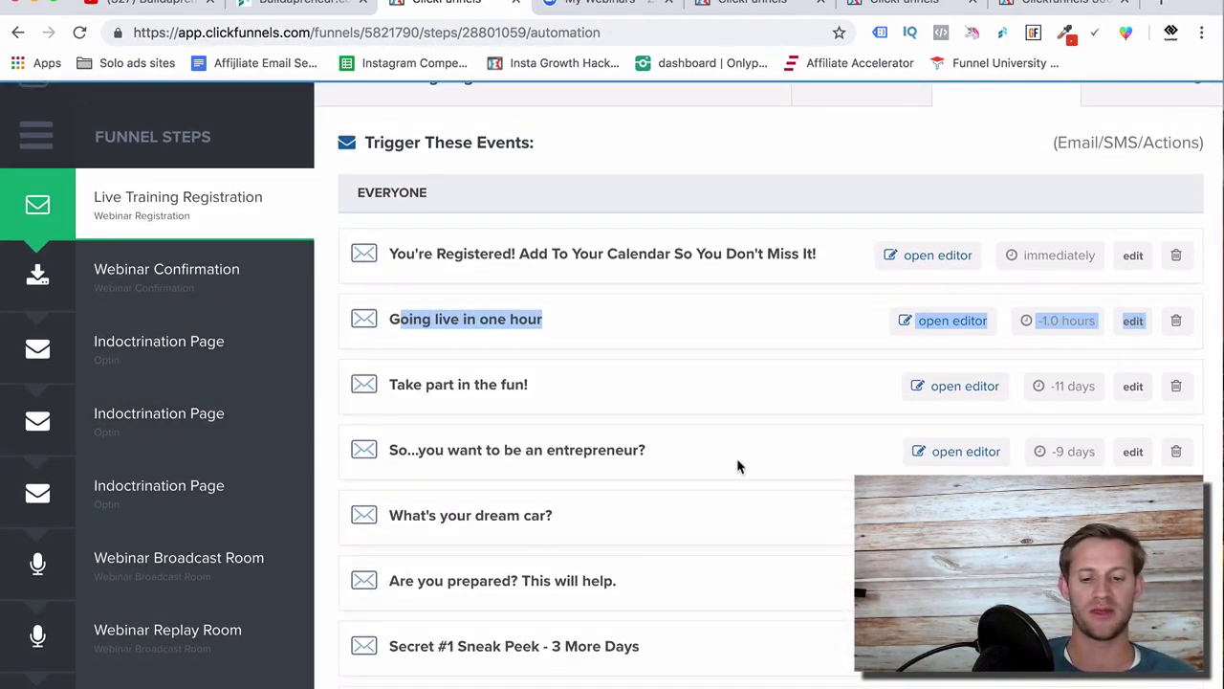
{"action": "scroll", "coordinate": [738, 466], "scroll_direction": "down", "scroll_amount": 2}
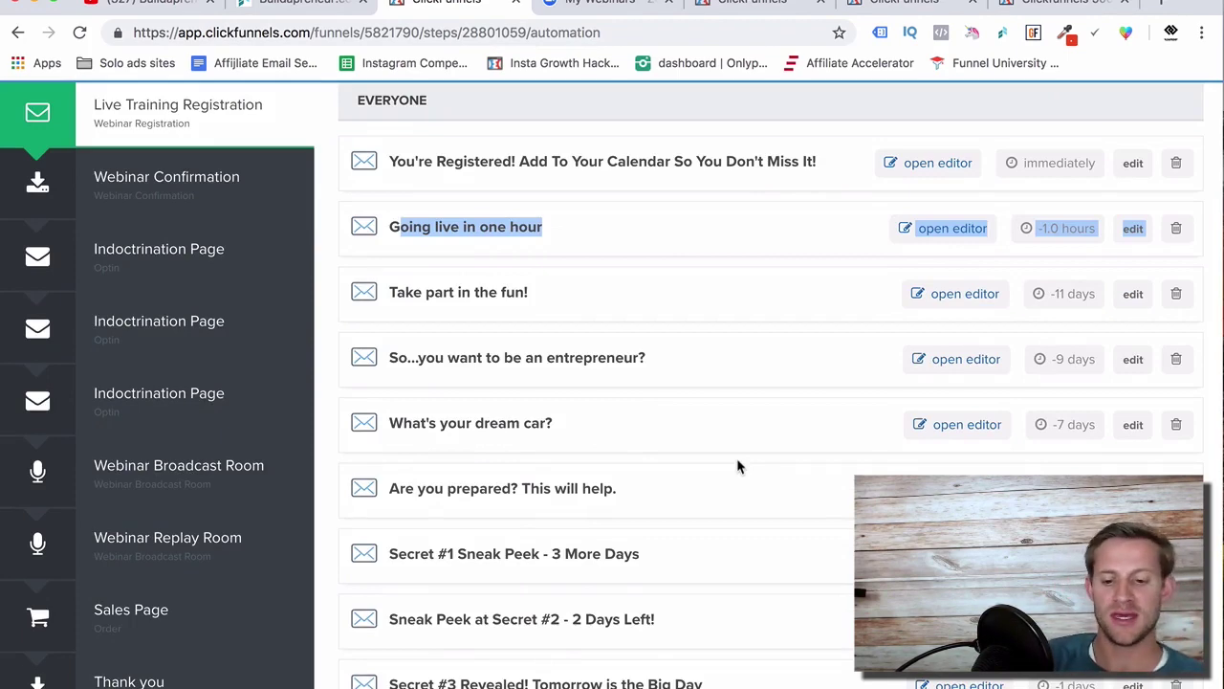
{"action": "scroll", "coordinate": [738, 466], "scroll_direction": "up", "scroll_amount": 2}
{"action": "scroll", "coordinate": [963, 442], "scroll_direction": "down", "scroll_amount": 1}
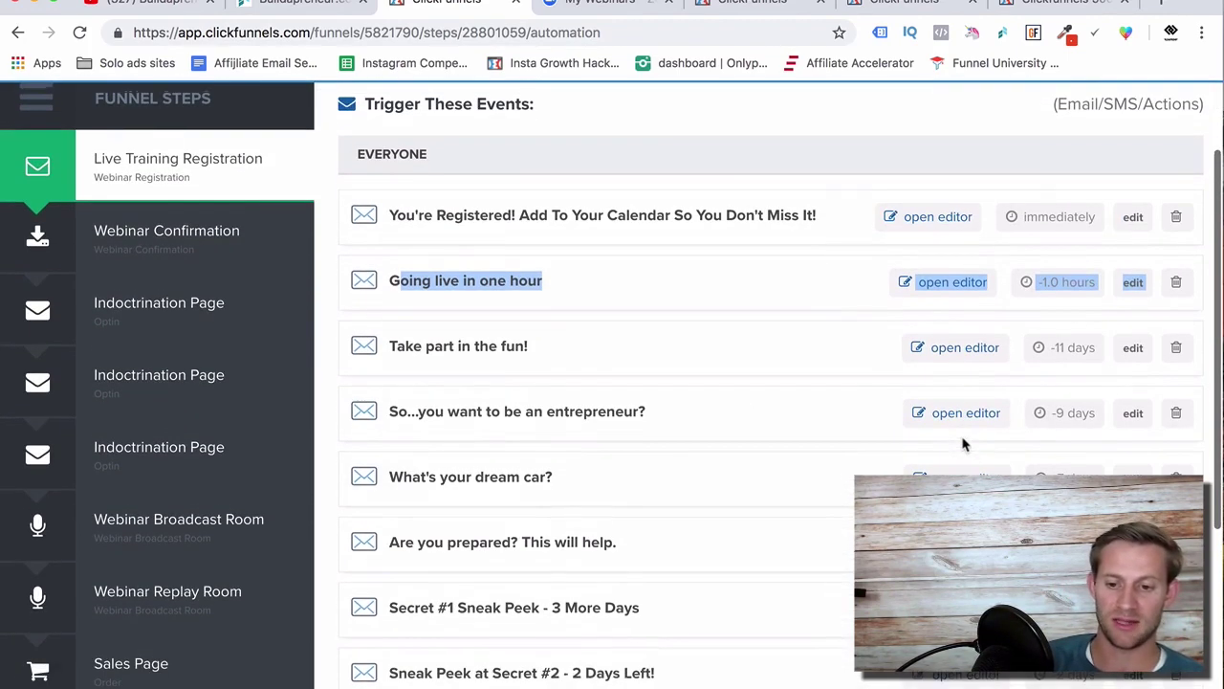
Step: Start another new email with its delay based on webinar time, glance at its delay fields and email settings, and discard it
{"action": "scroll", "coordinate": [970, 418], "scroll_direction": "down", "scroll_amount": 8}
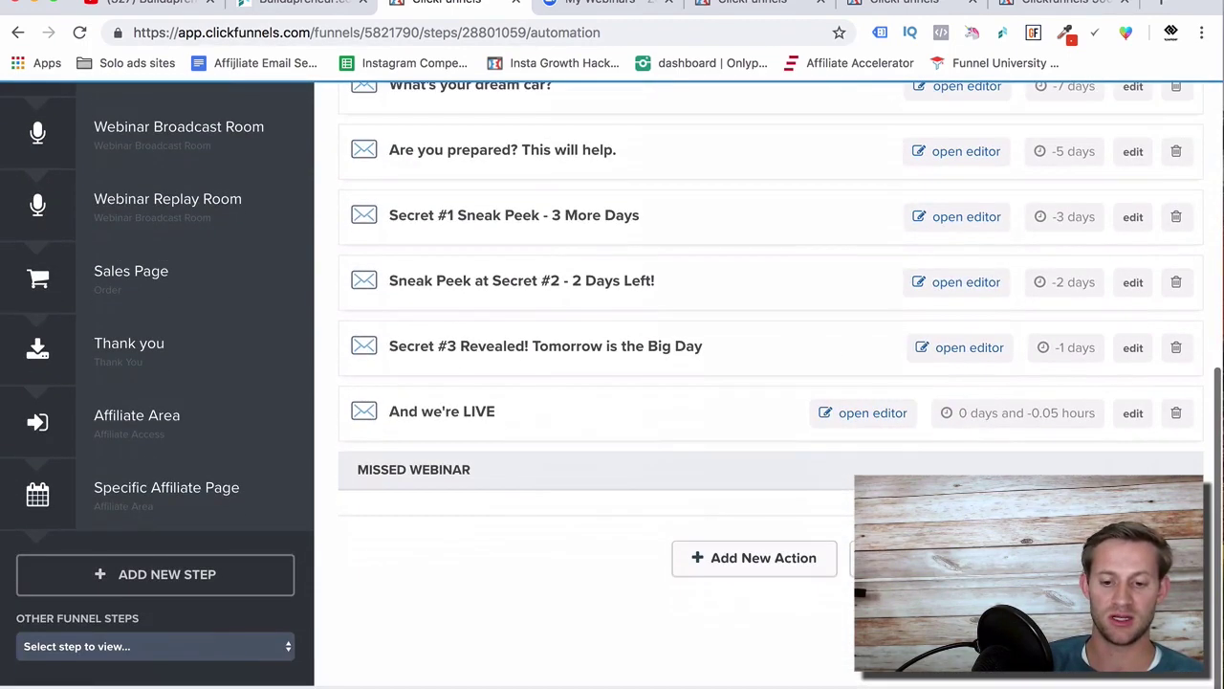
{"action": "left_click", "coordinate": [918, 558]}
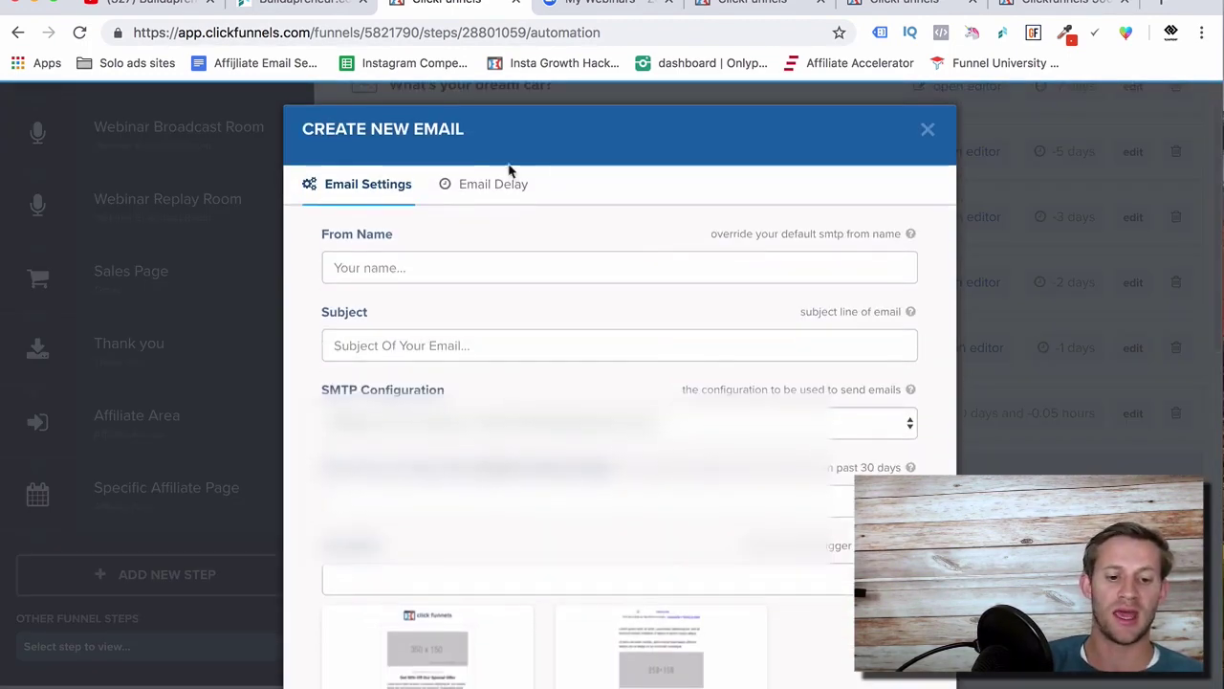
{"action": "left_click_drag", "start_coordinate": [508, 170], "coordinate": [495, 181]}
{"action": "left_click", "coordinate": [471, 183]}
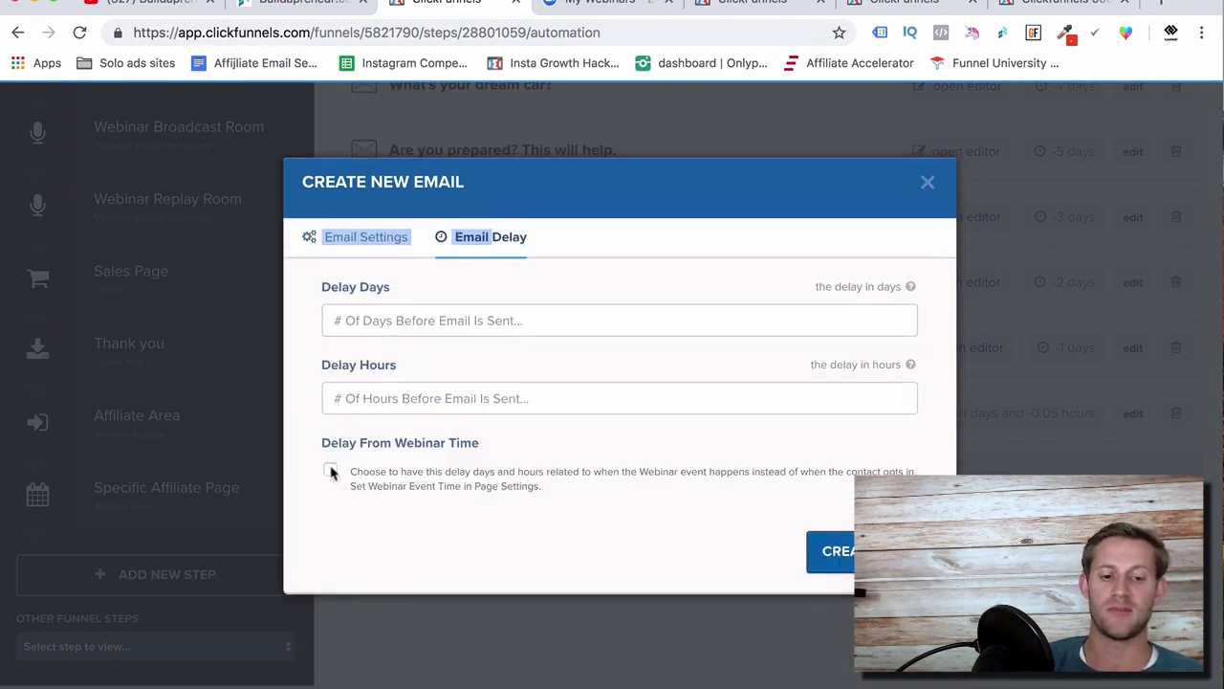
{"action": "left_click", "coordinate": [330, 469]}
{"action": "left_click", "coordinate": [370, 320]}
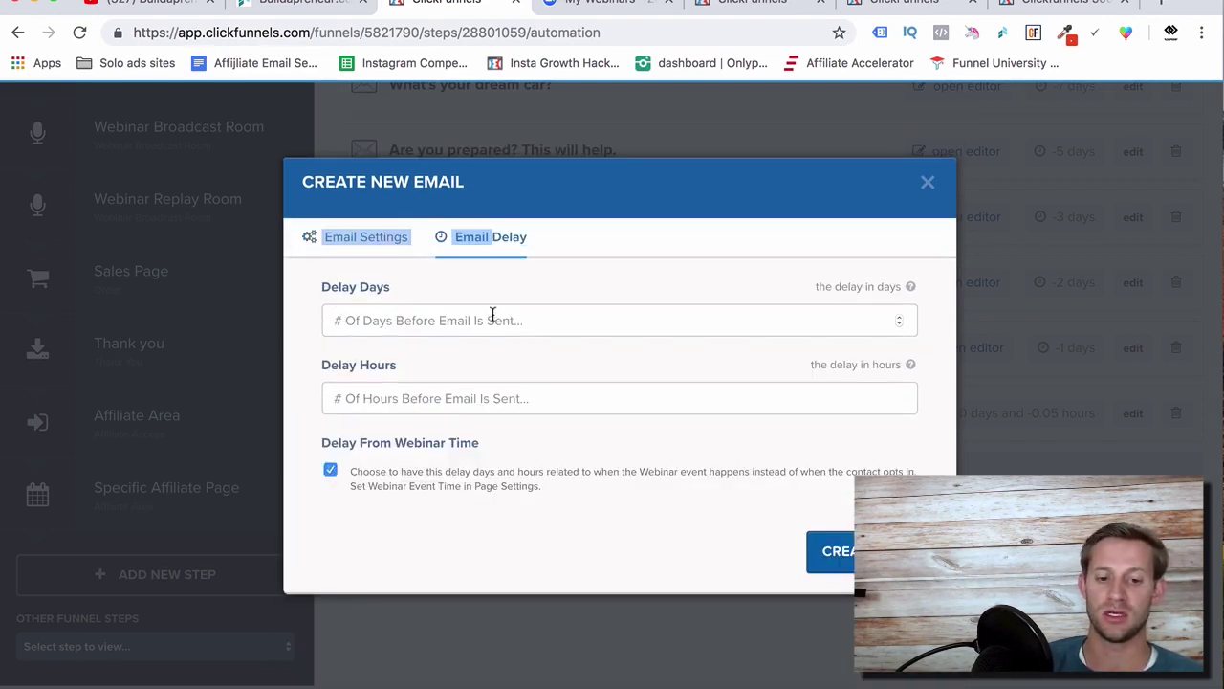
{"action": "left_click", "coordinate": [463, 320]}
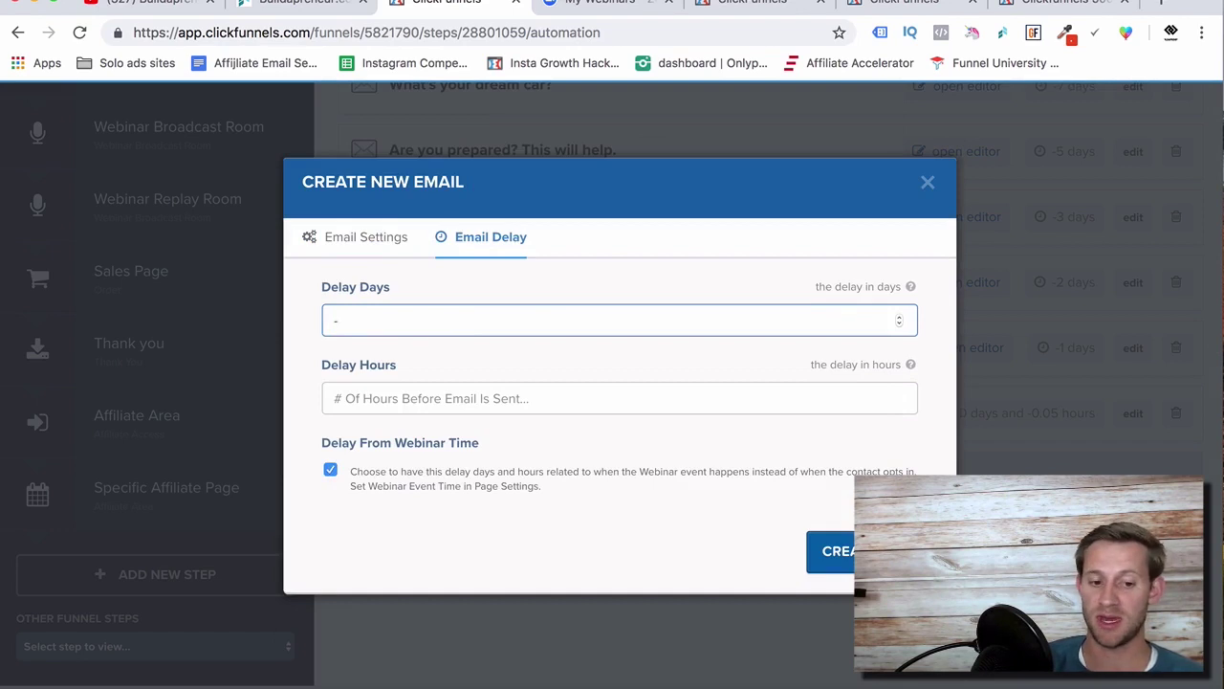
{"action": "key", "text": "BackSpace"}
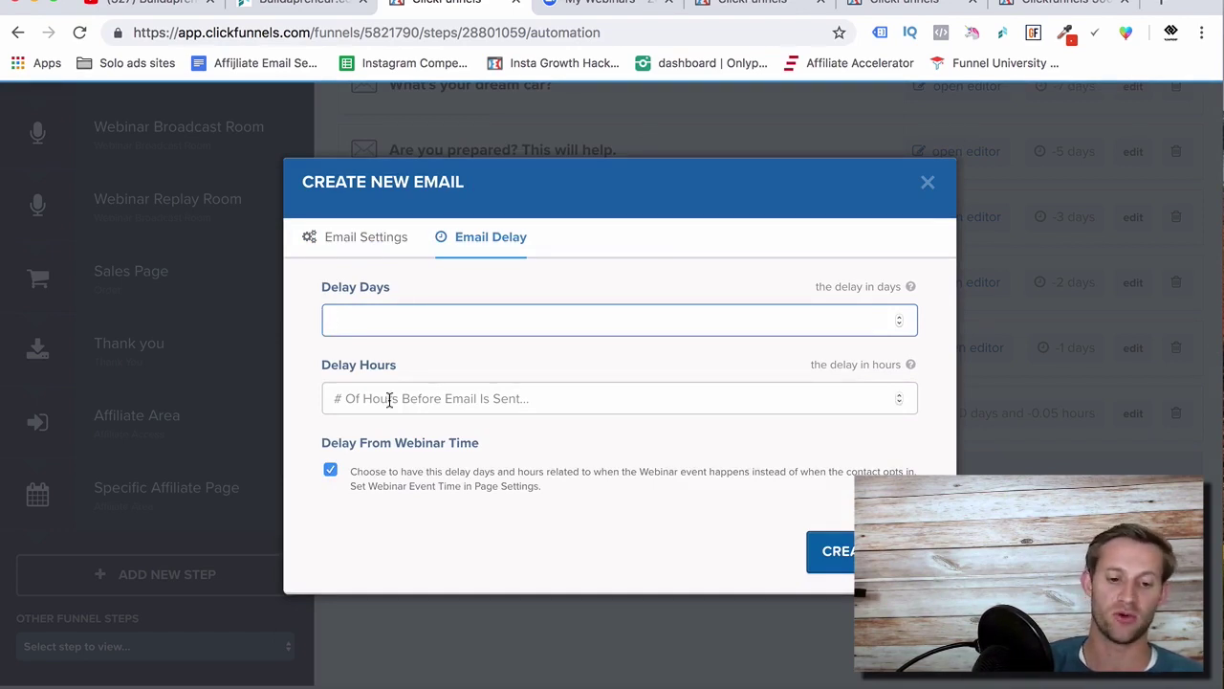
{"action": "left_click", "coordinate": [389, 400]}
{"action": "left_click", "coordinate": [334, 239]}
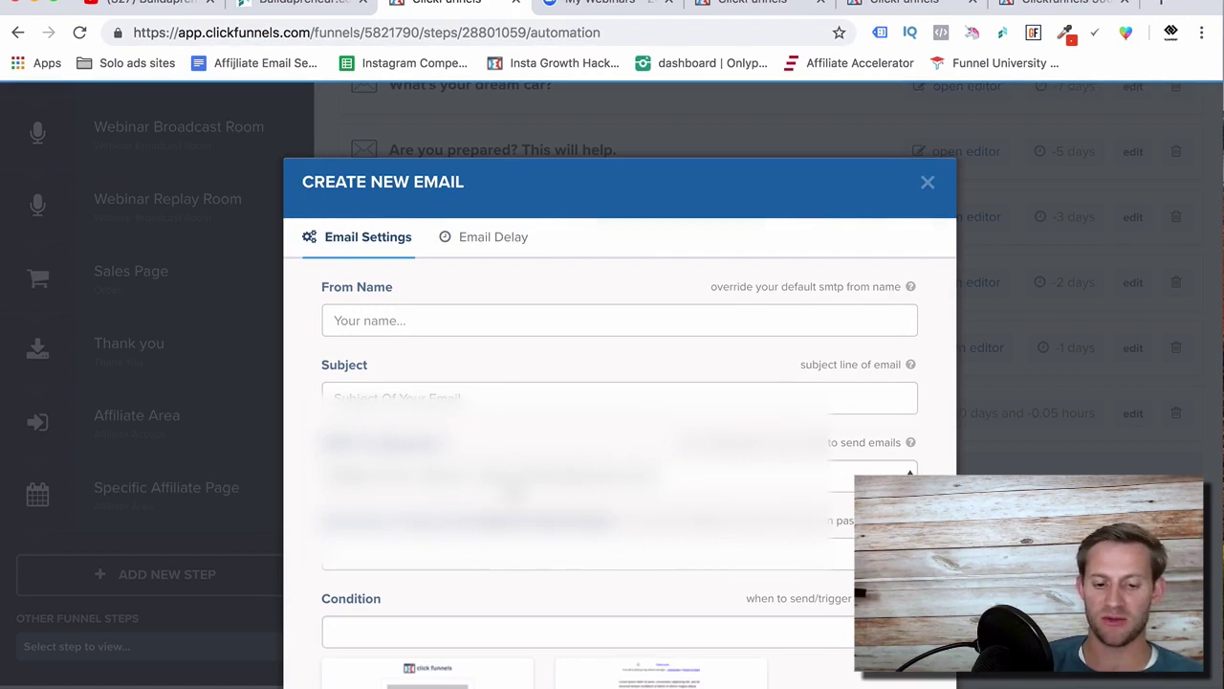
{"action": "left_click", "coordinate": [928, 185]}
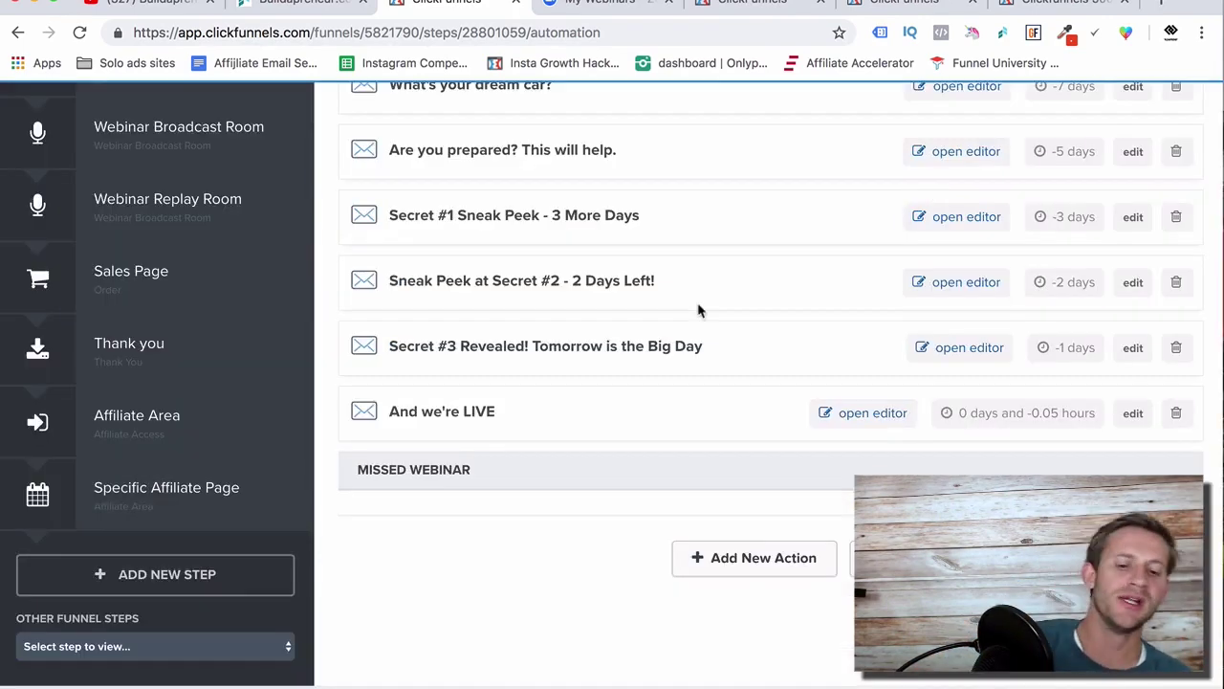
Step: Open the Live Training Registration control page in the editor, check its email integration settings, and return to the funnel steps
{"action": "scroll", "coordinate": [697, 309], "scroll_direction": "up", "scroll_amount": 10}
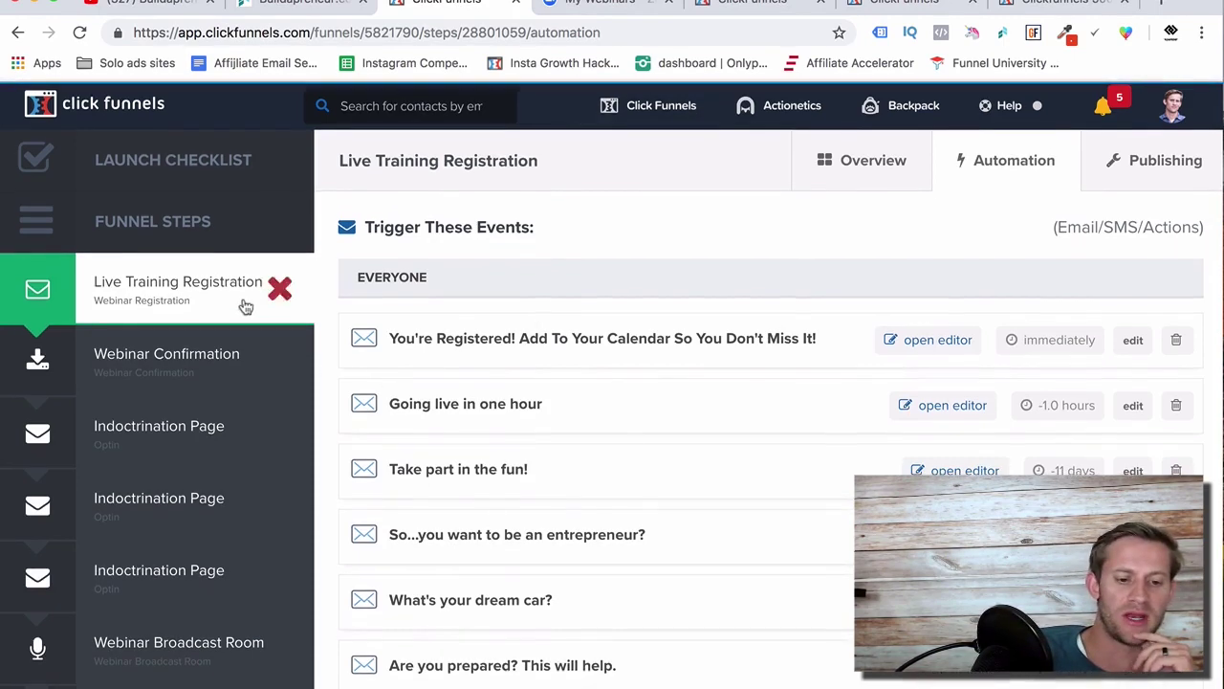
{"action": "left_click", "coordinate": [246, 304]}
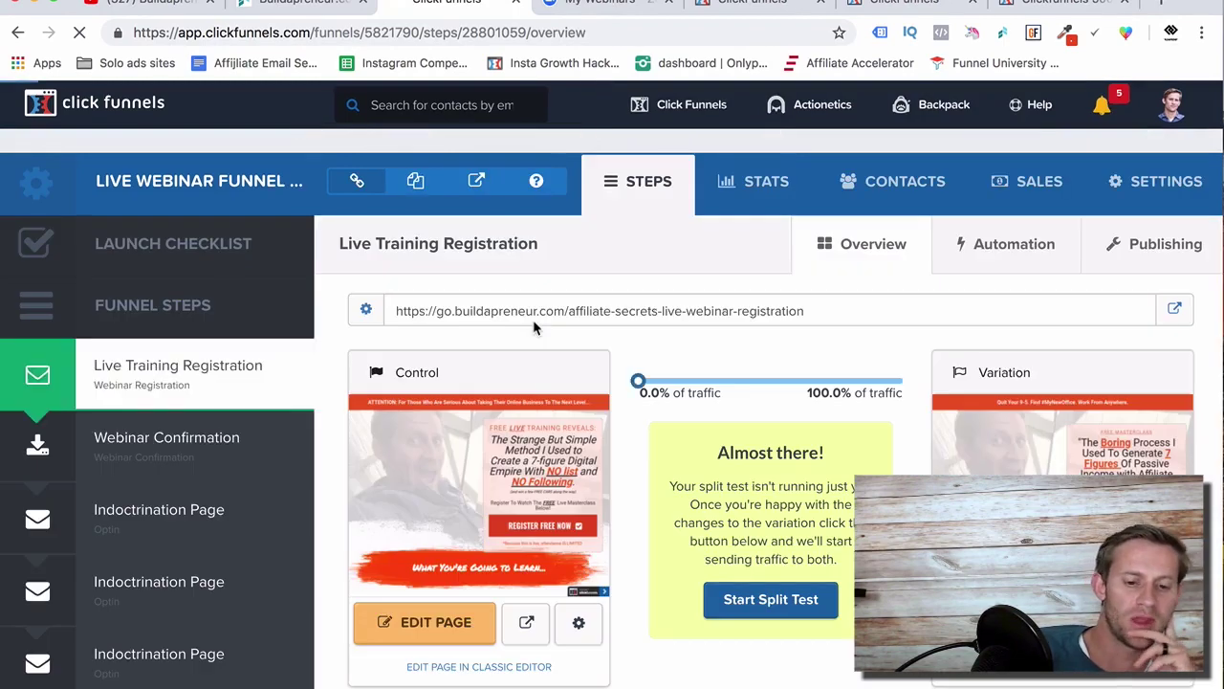
{"action": "left_click", "coordinate": [446, 623]}
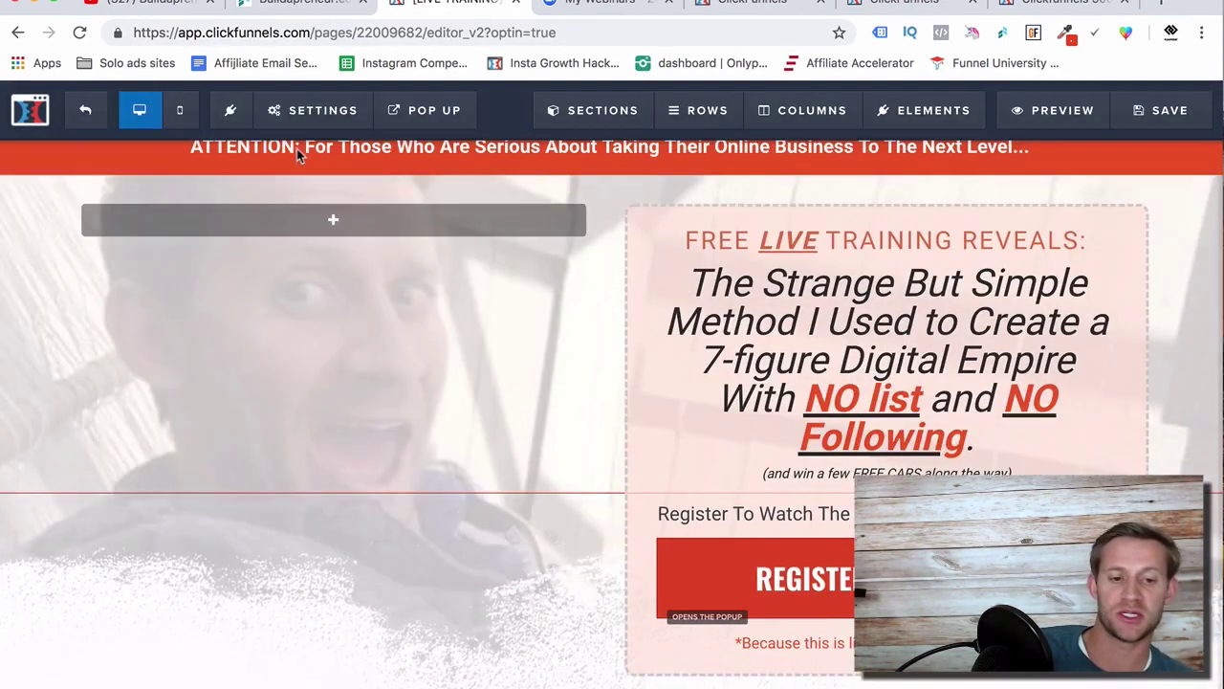
{"action": "mouse_move", "coordinate": [301, 107]}
{"action": "left_click", "coordinate": [312, 146]}
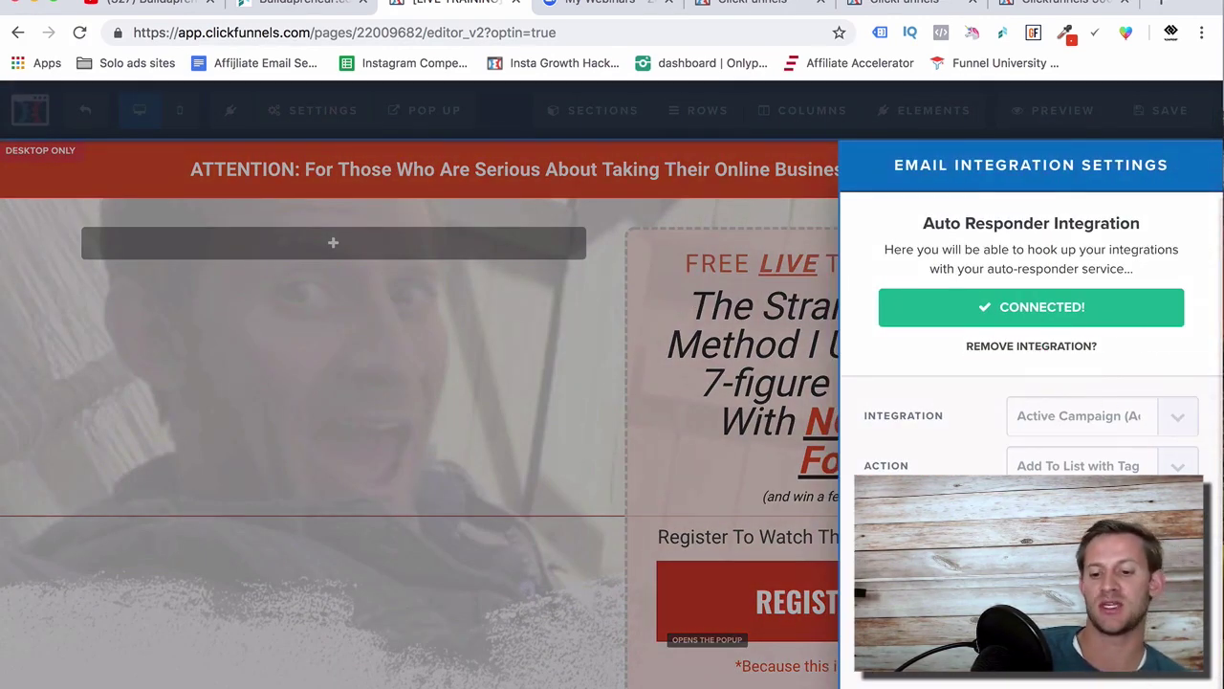
{"action": "left_click", "coordinate": [567, 427]}
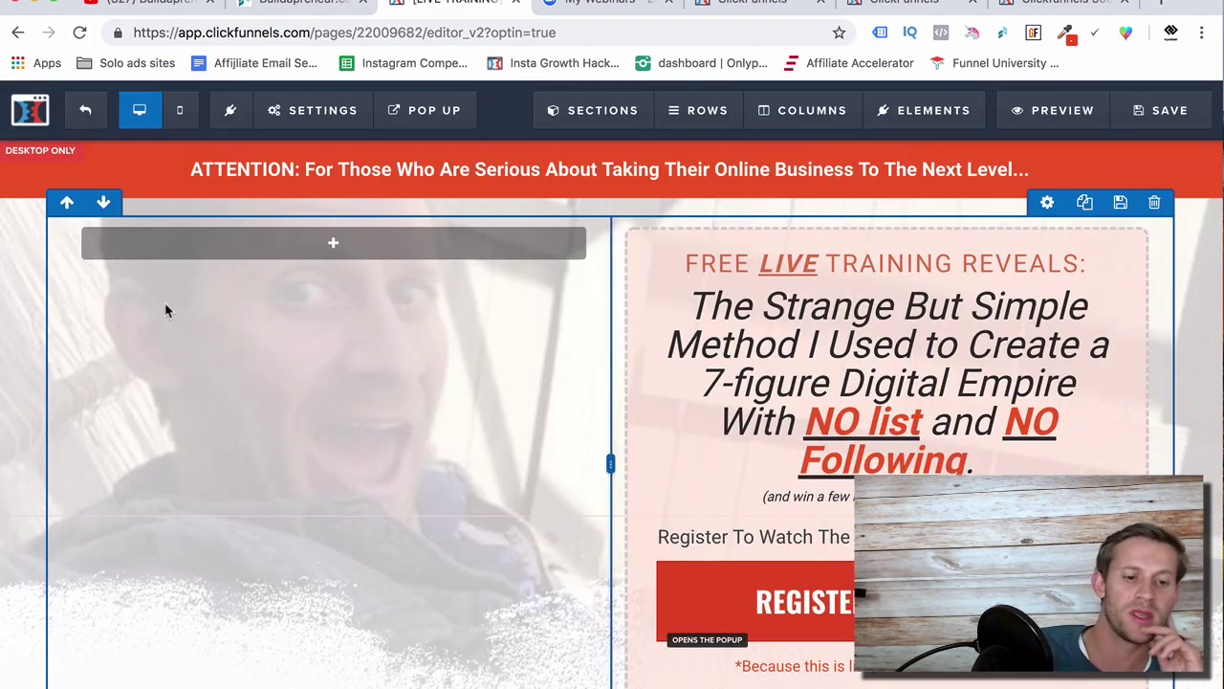
{"action": "left_click", "coordinate": [98, 121]}
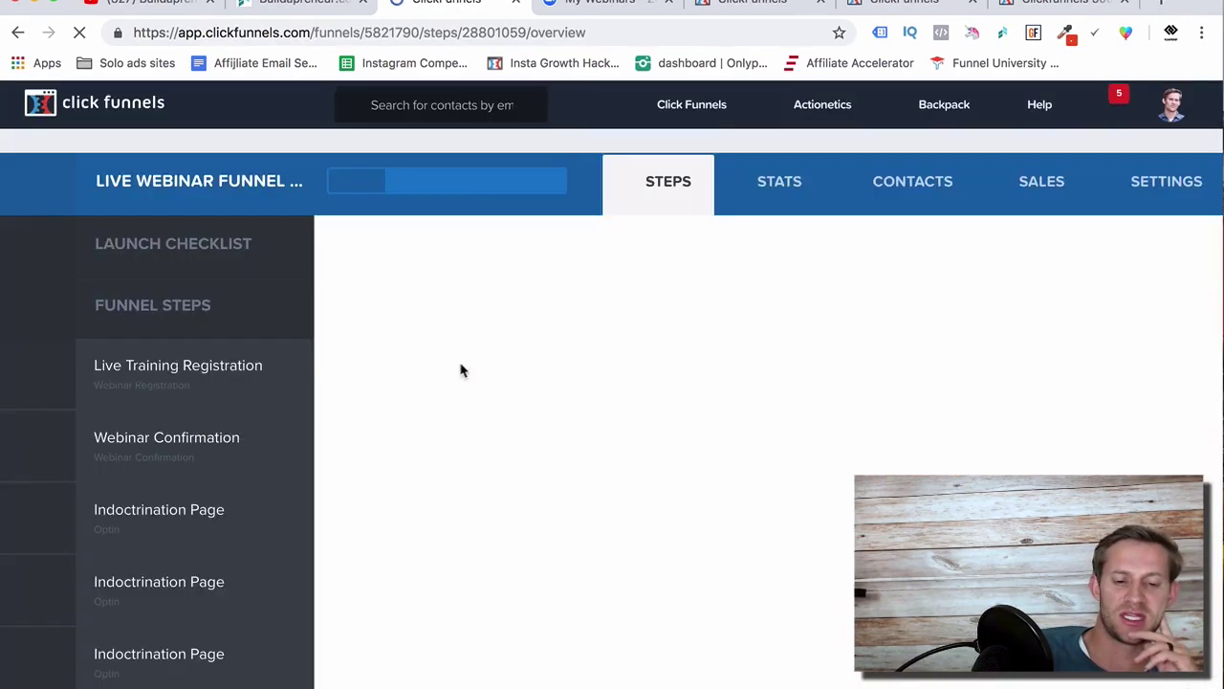
Step: Start a new product on the Sales Page step and set its email integration to Activecampaign with the action Add To List with Tag
{"action": "scroll", "coordinate": [336, 519], "scroll_direction": "down", "scroll_amount": 3}
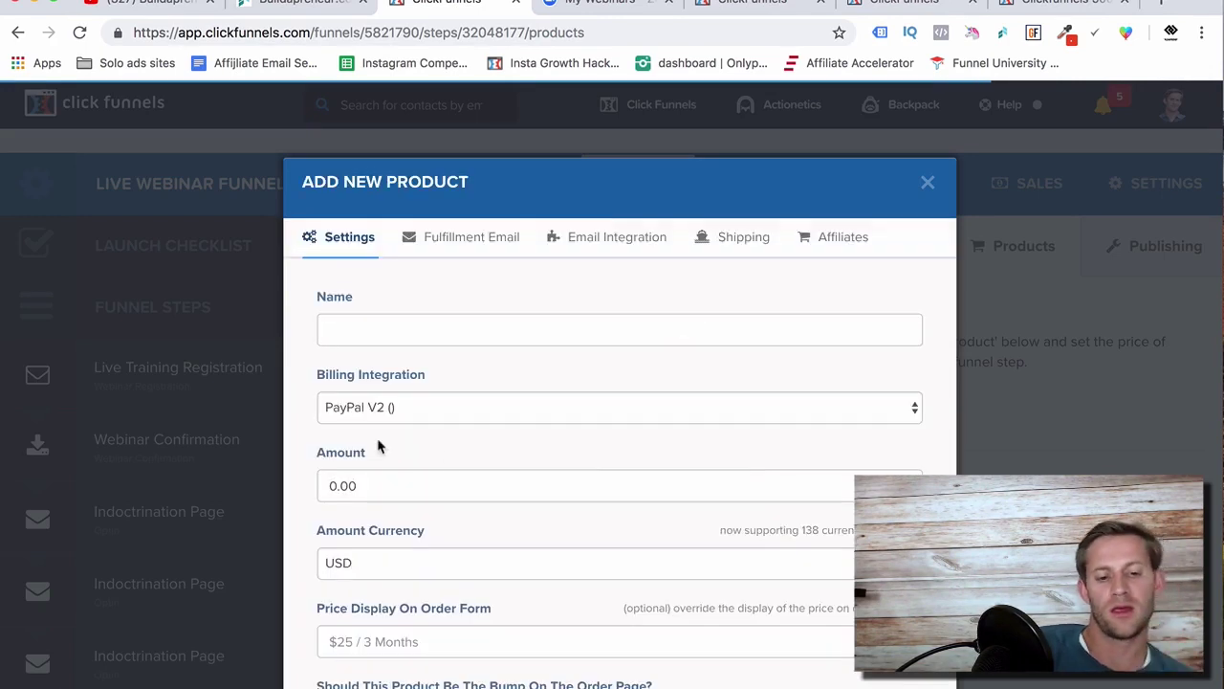
{"action": "left_click", "coordinate": [644, 244]}
{"action": "left_click", "coordinate": [481, 355]}
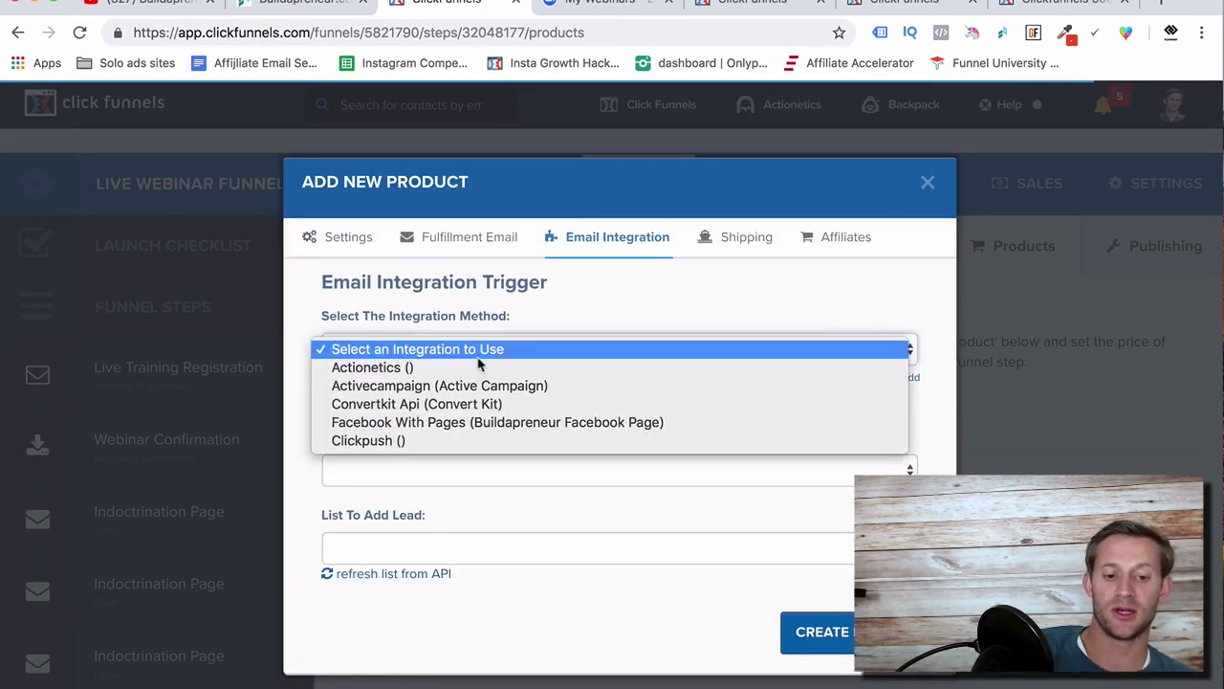
{"action": "left_click", "coordinate": [482, 383]}
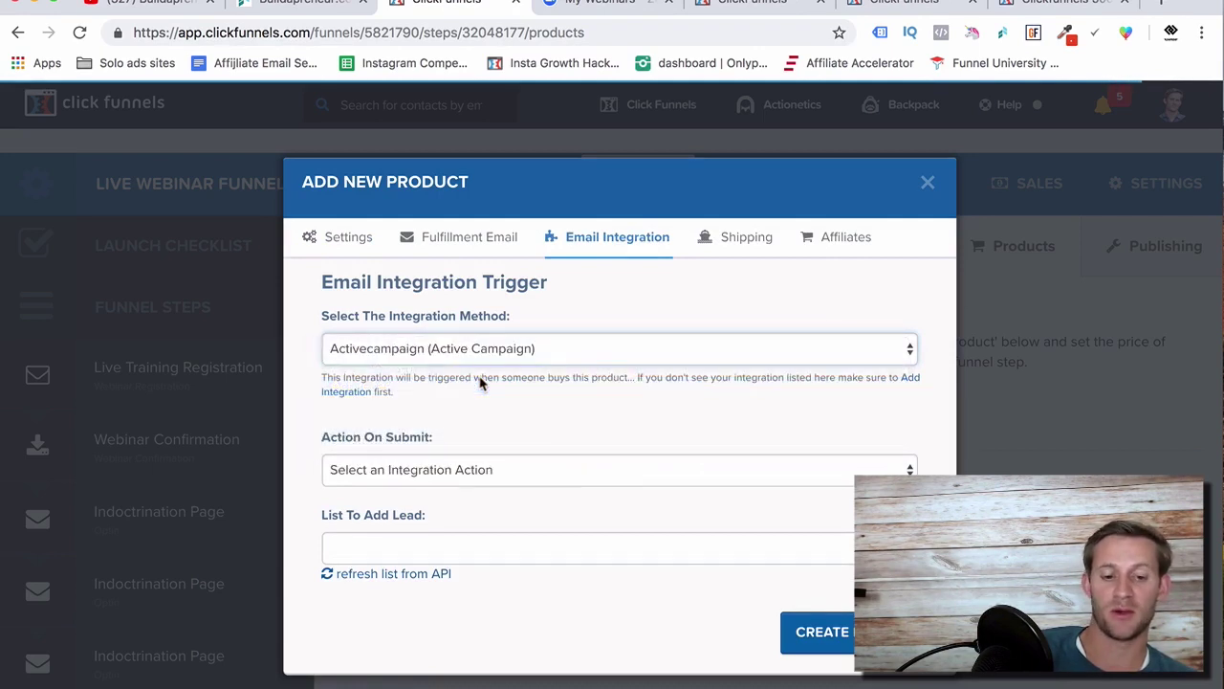
{"action": "left_click", "coordinate": [453, 464]}
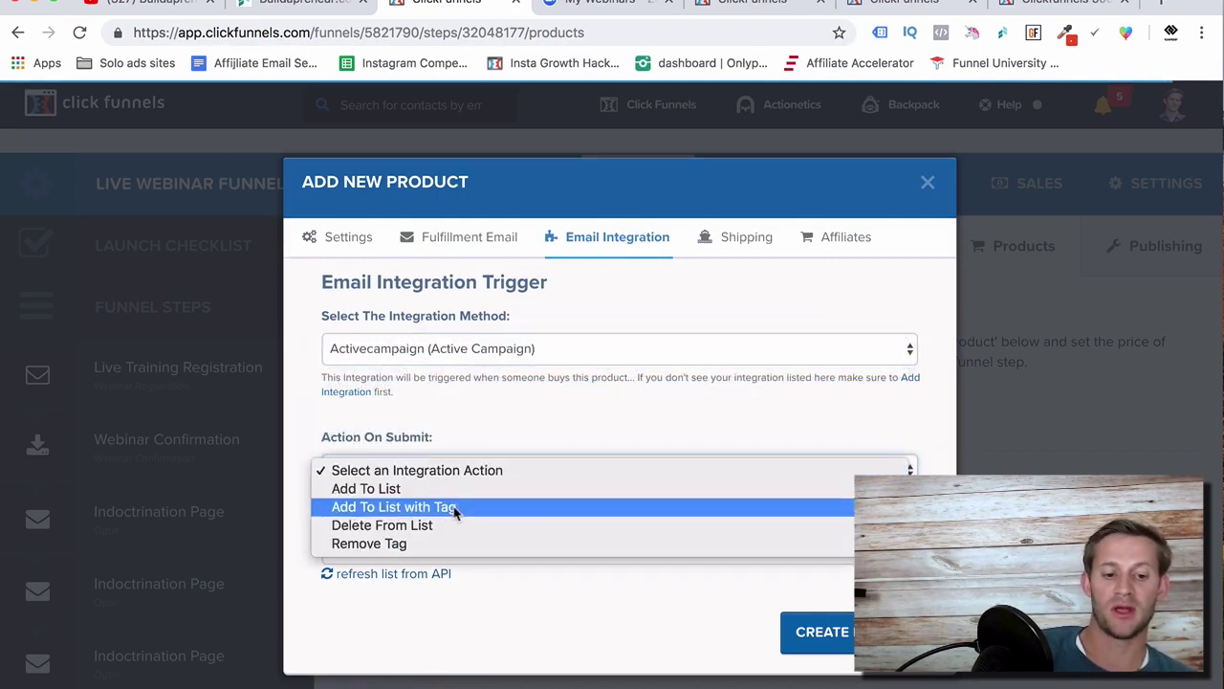
{"action": "left_click", "coordinate": [450, 507]}
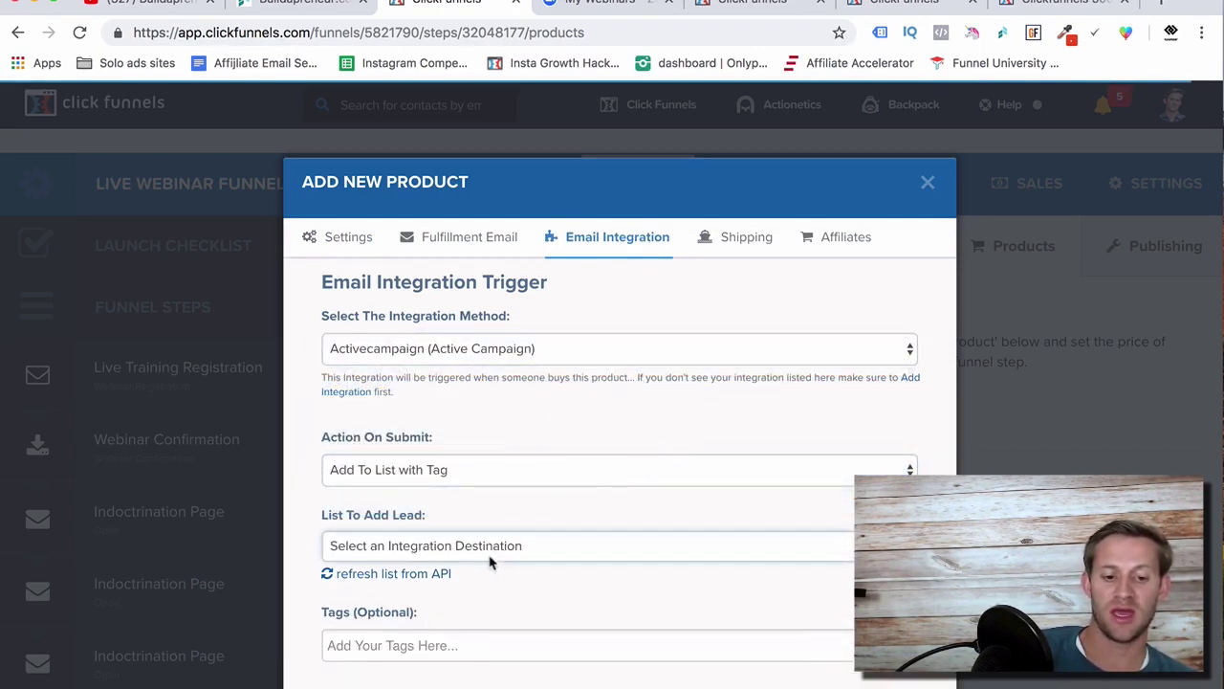
Step: Choose the list Purchased Affiliate Secrets and the tag "purchased - Affiliate Course" for buyers, and discard the new product
{"action": "left_click", "coordinate": [444, 548]}
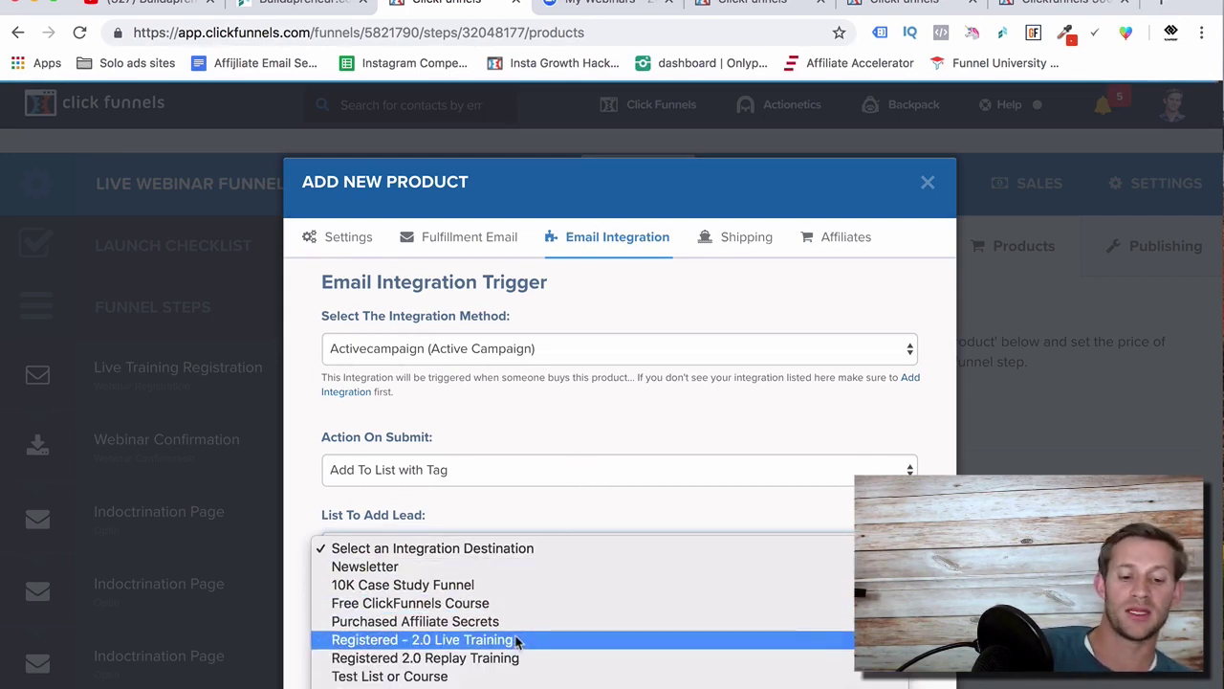
{"action": "left_click", "coordinate": [466, 622]}
{"action": "left_click", "coordinate": [325, 646]}
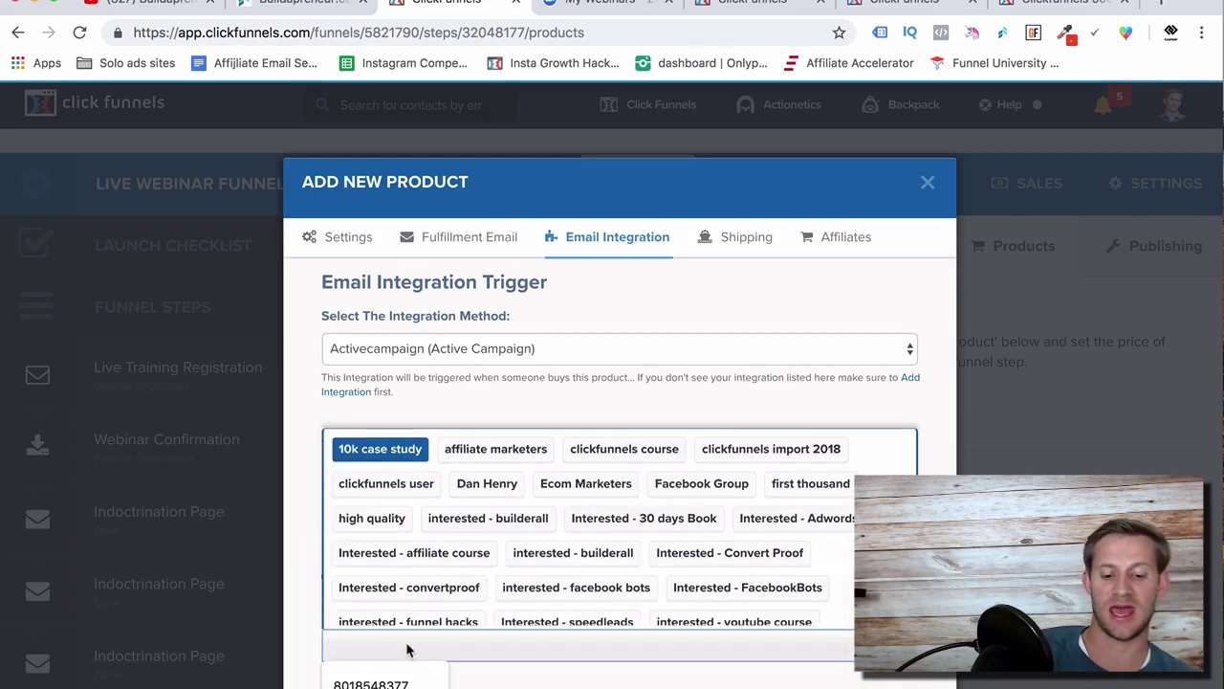
{"action": "type", "text": "purchased - af"}
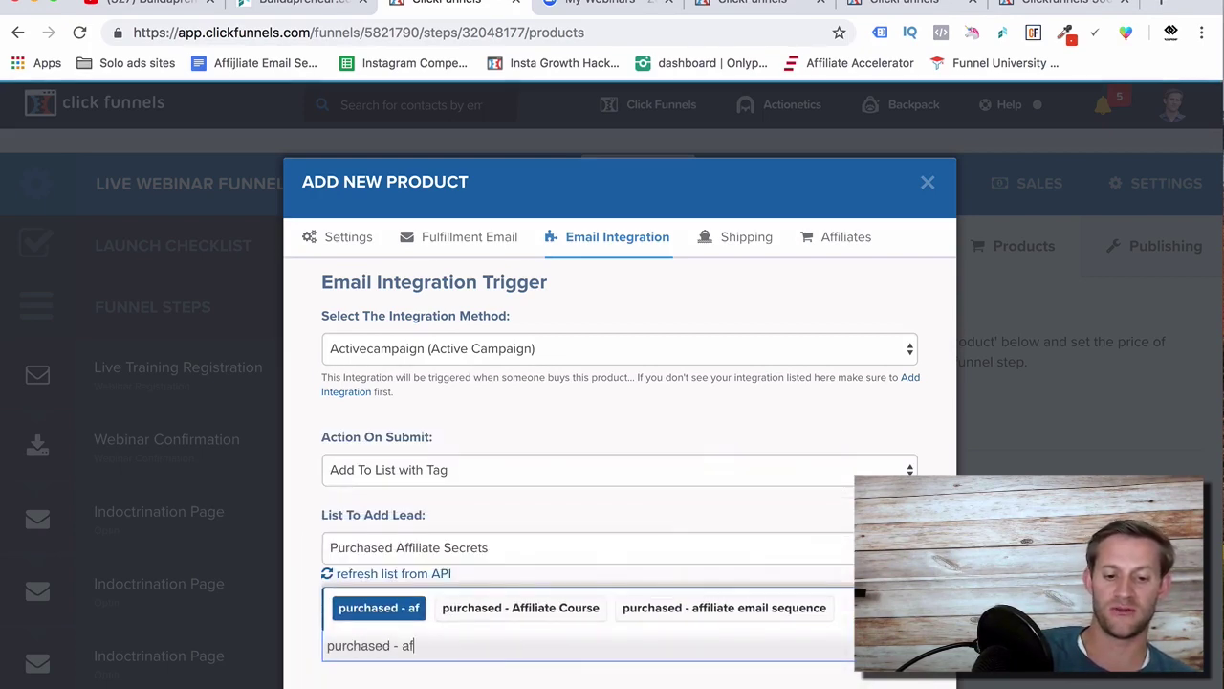
{"action": "key", "text": "Down"}
{"action": "key", "text": "Return"}
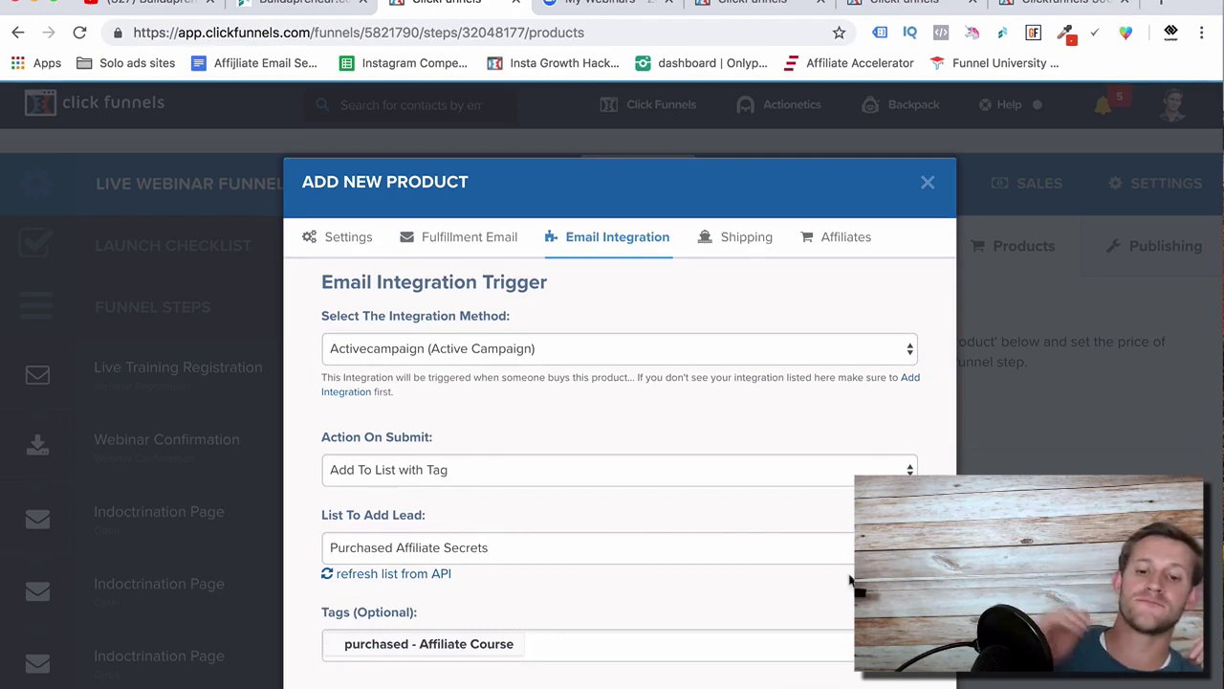
{"action": "left_click", "coordinate": [926, 183]}
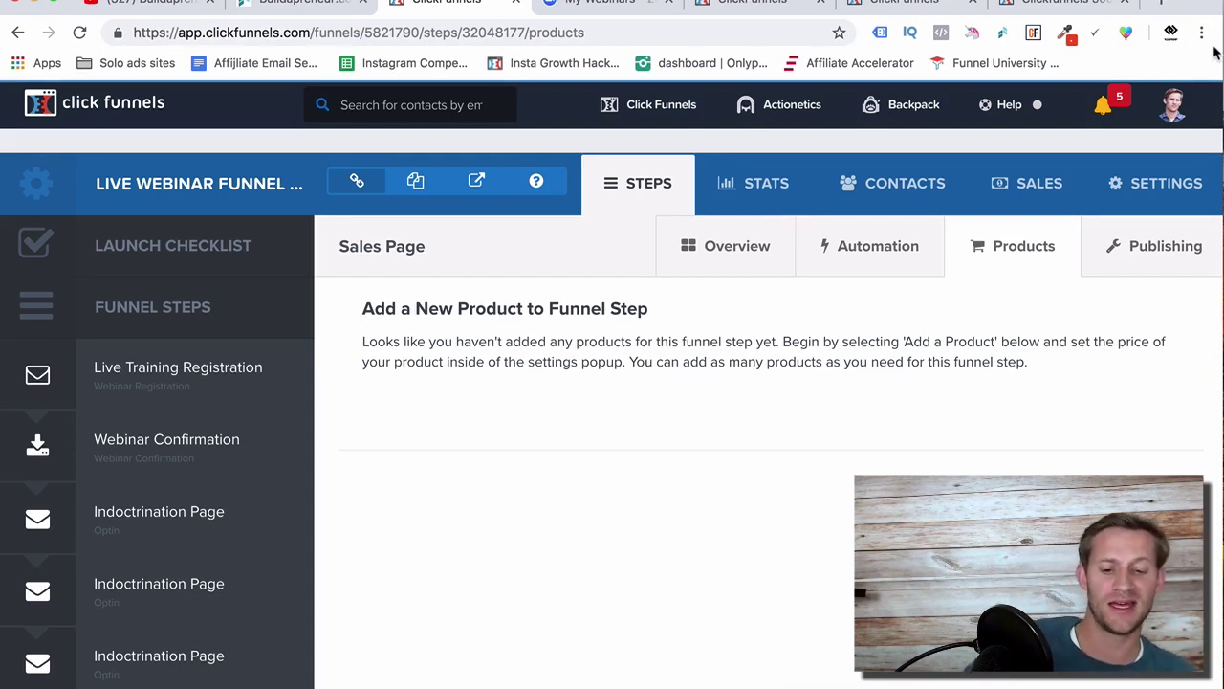
Step: Switch to the Auto Webinar Funnel and look over its stats for Aug 20 to Sep 20, 2018
{"action": "left_click", "coordinate": [745, 9]}
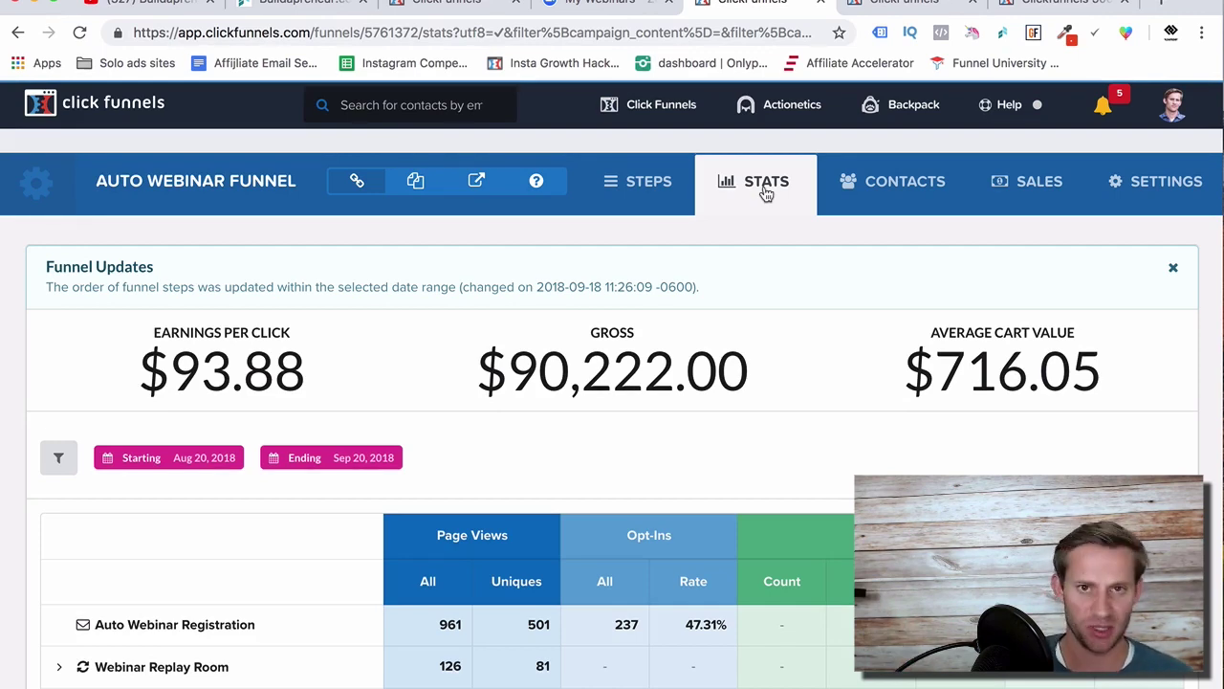
{"action": "left_click", "coordinate": [1138, 2]}
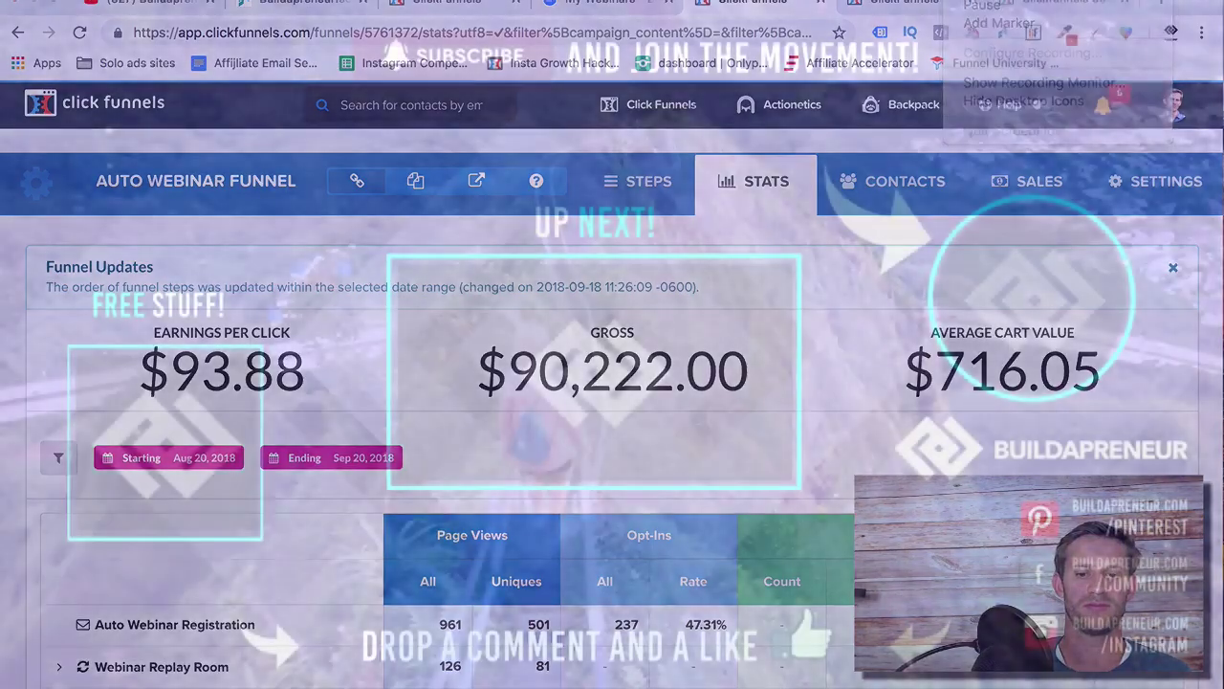